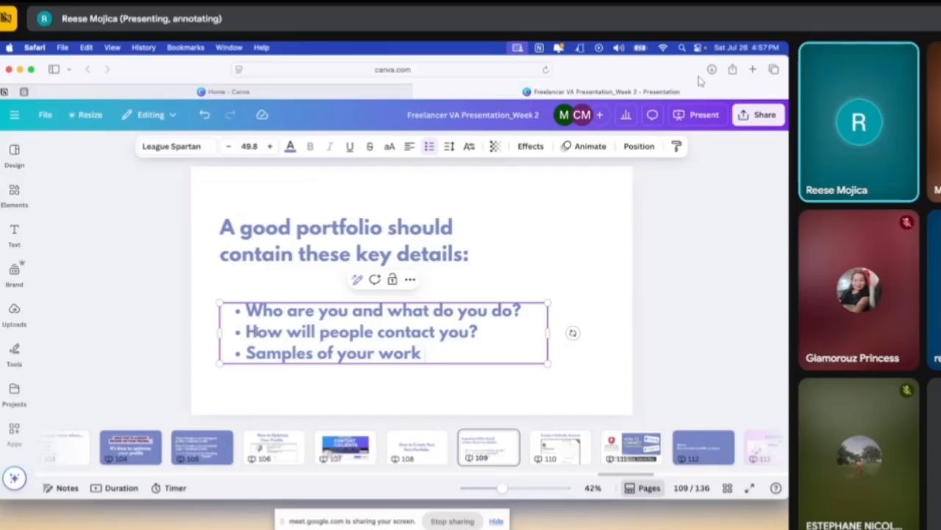
# Review the portfolio key details, Calendly account and Calendly tutorial link slides, pages 109 to 111, returning to page 110
pyautogui.moveTo(246, 332); pyautogui.dragTo(478, 333)
pyautogui.click(559, 378)
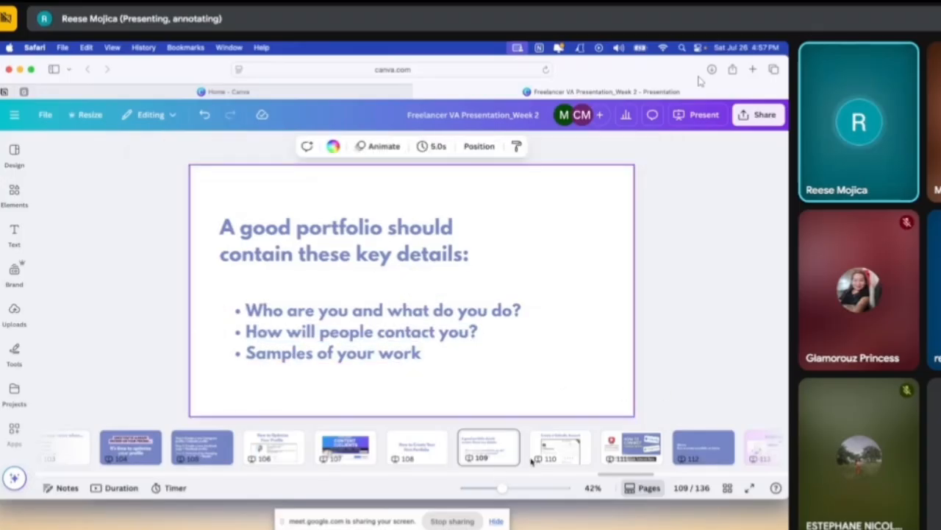
pyautogui.click(558, 446)
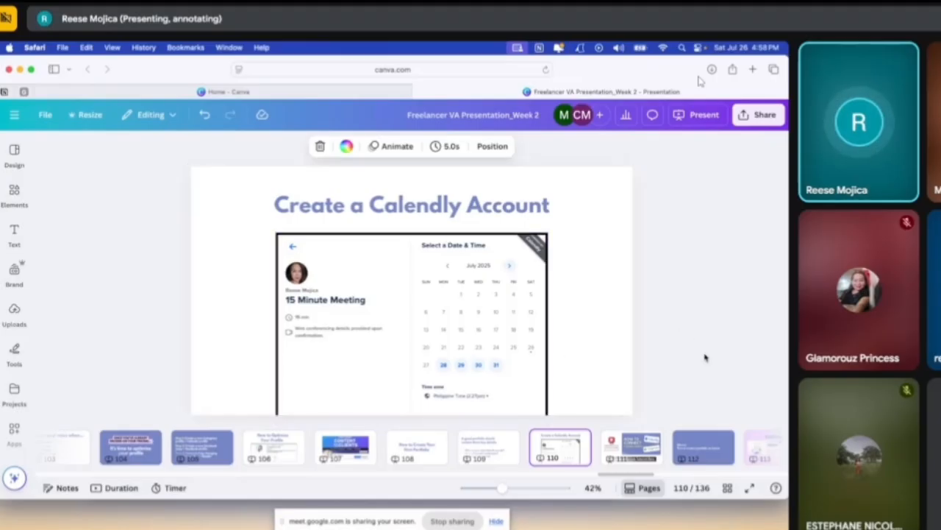
pyautogui.click(634, 452)
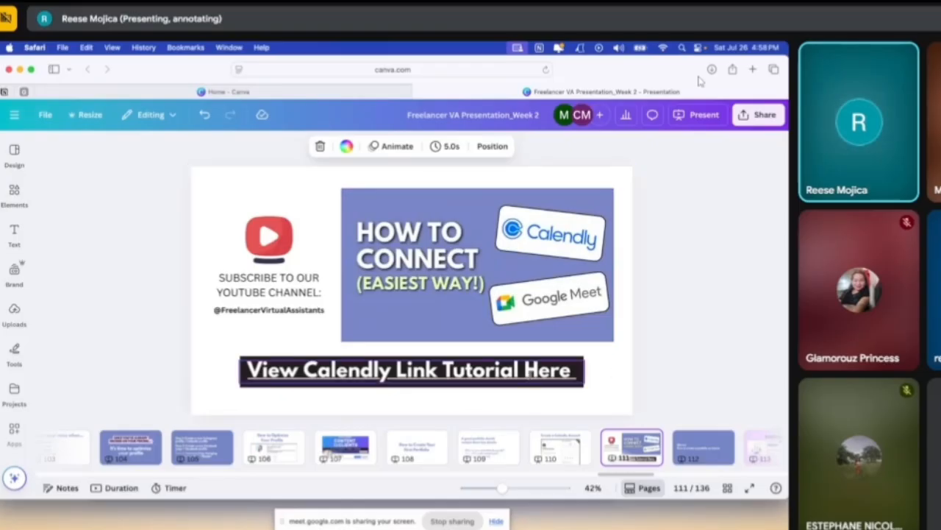
pyautogui.click(531, 373)
pyautogui.click(618, 357)
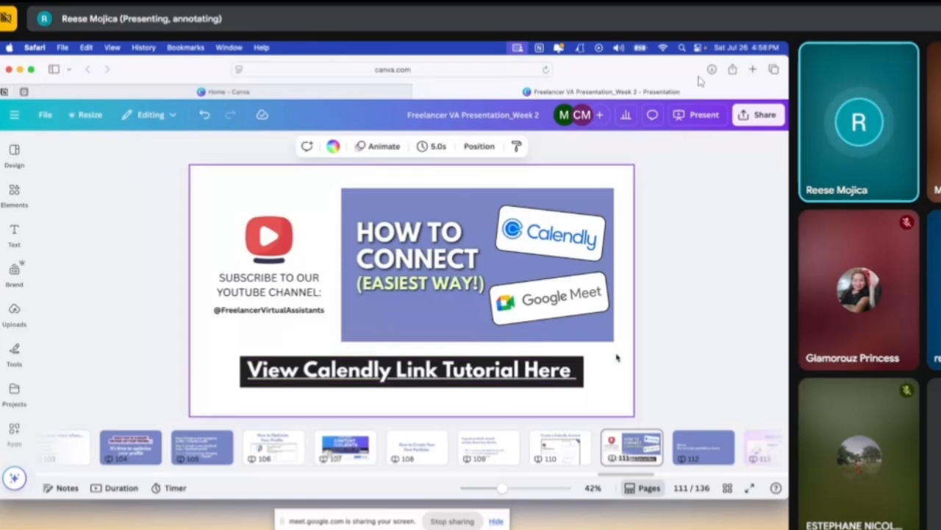
pyautogui.click(489, 370)
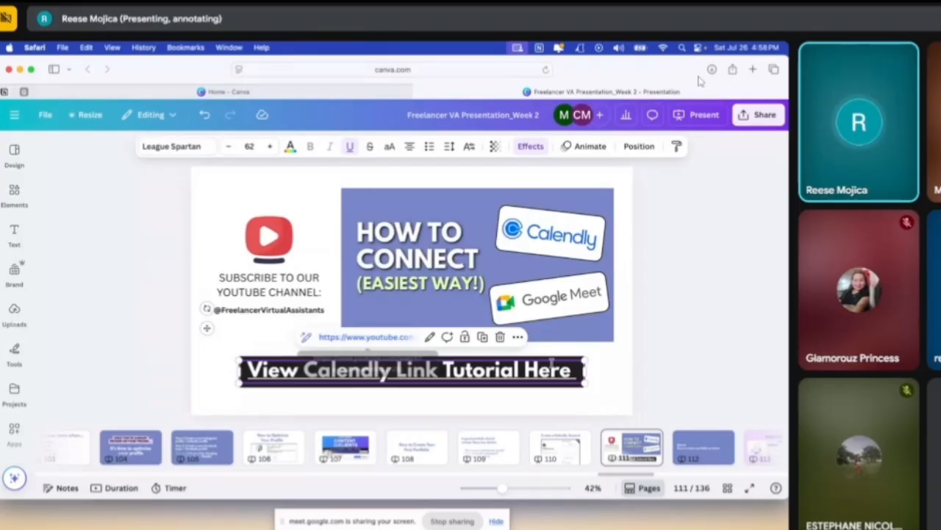
pyautogui.click(559, 446)
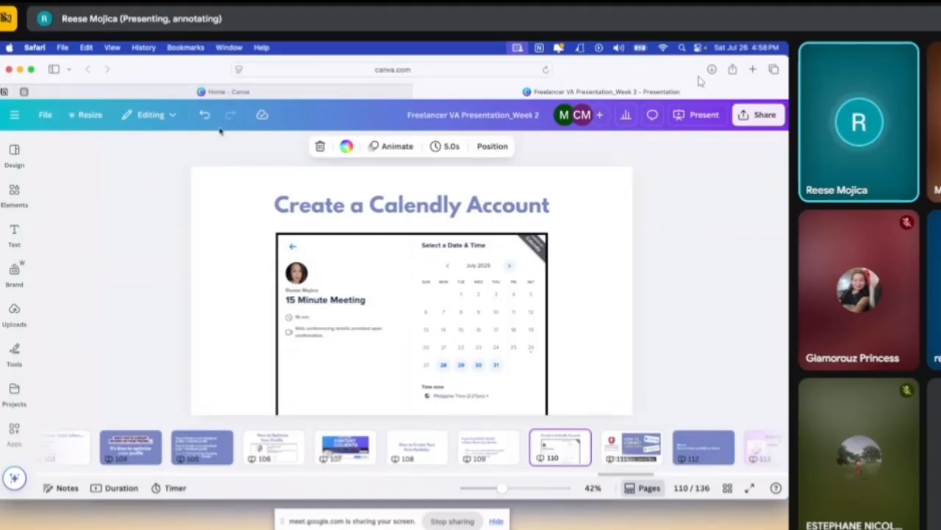
# Open the FVA_PORTFOLIO_Website brand template from the recent designs and create an editable copy of it
pyautogui.click(225, 91)
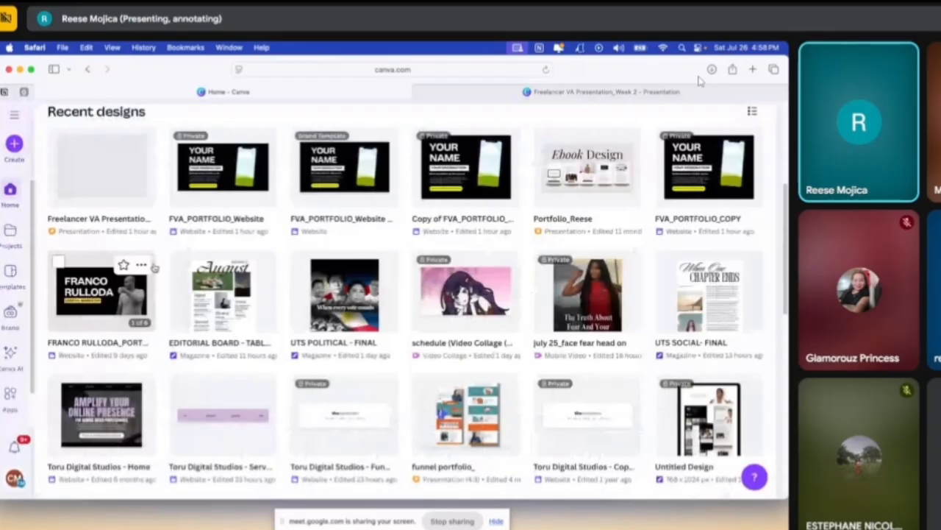
pyautogui.click(327, 195)
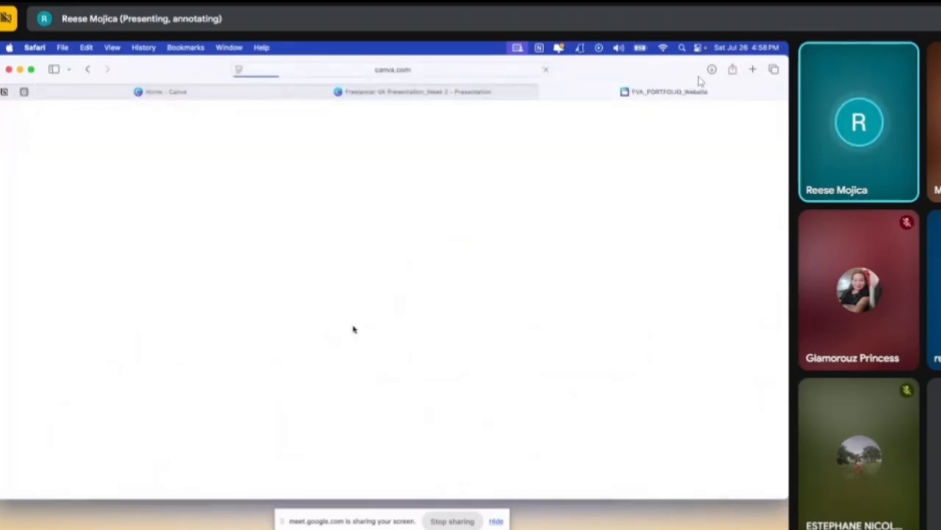
pyautogui.scroll(-1, 672, 370)
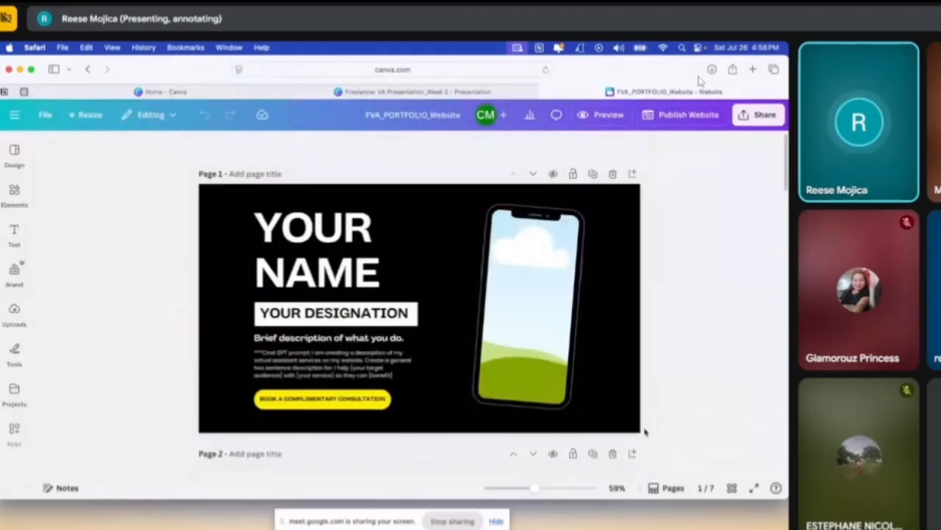
pyautogui.scroll(3, 647, 434)
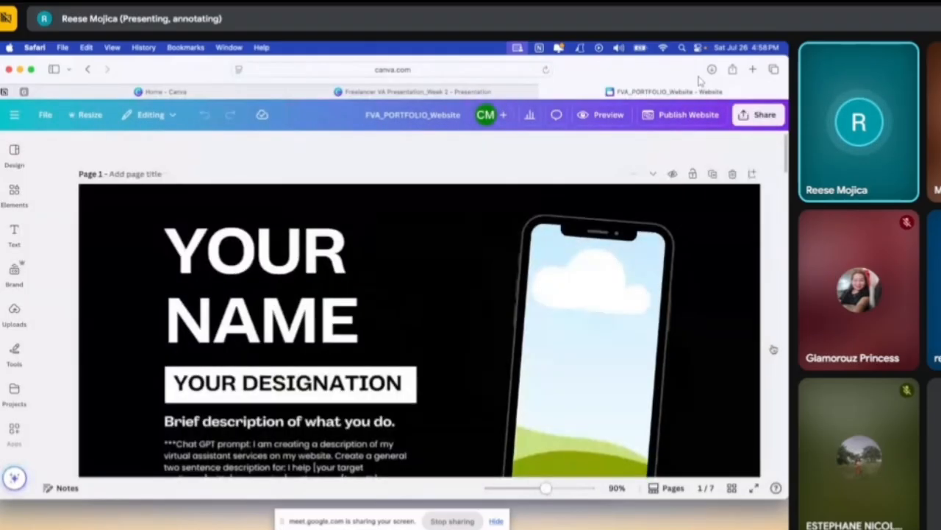
pyautogui.doubleClick(375, 288)
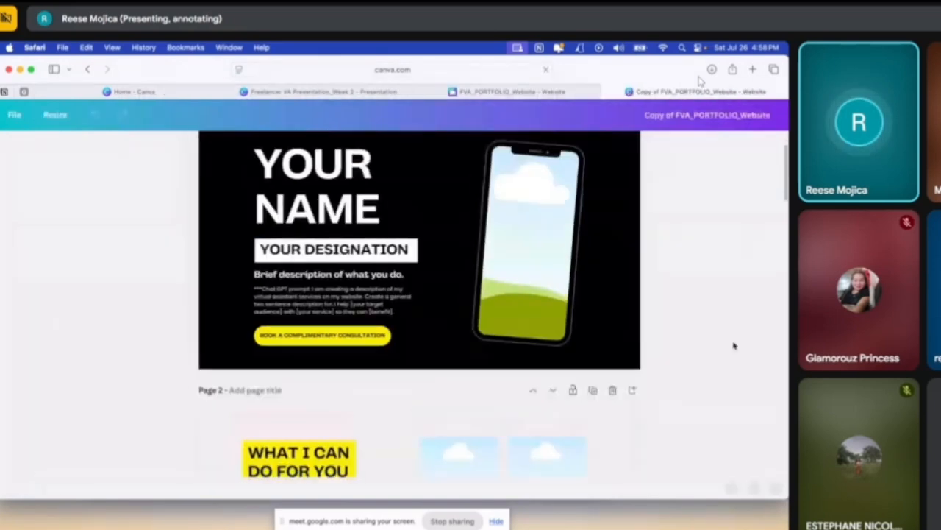
# Replace the YOUR NAME heading on page 1 with MARTHA STEWRT
pyautogui.click(587, 488)
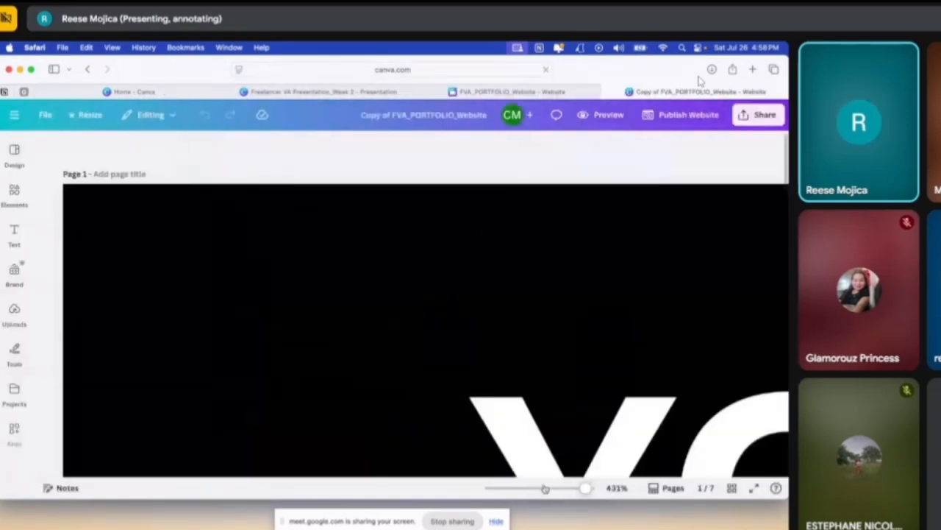
pyautogui.click(545, 489)
pyautogui.click(319, 280)
pyautogui.hotkey('ctrl', 'a')
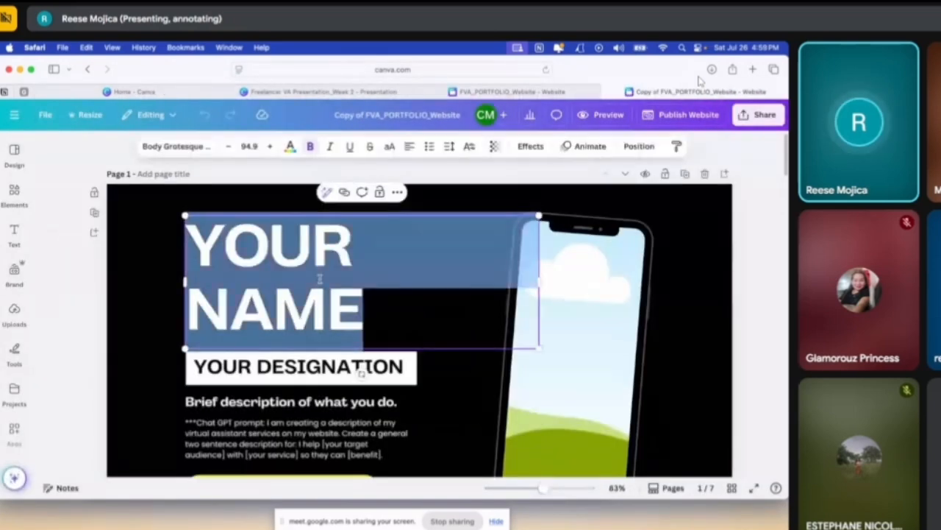
pyautogui.write('marth')
pyautogui.press('BackSpace')
pyautogui.press('BackSpace')
pyautogui.press('BackSpace')
pyautogui.press('BackSpace')
pyautogui.press('BackSpace')
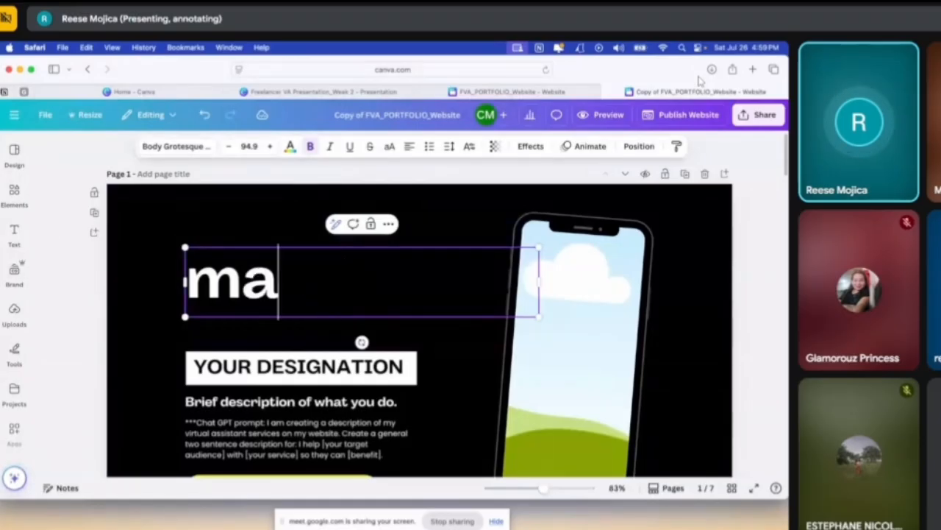
pyautogui.write('MARTH')
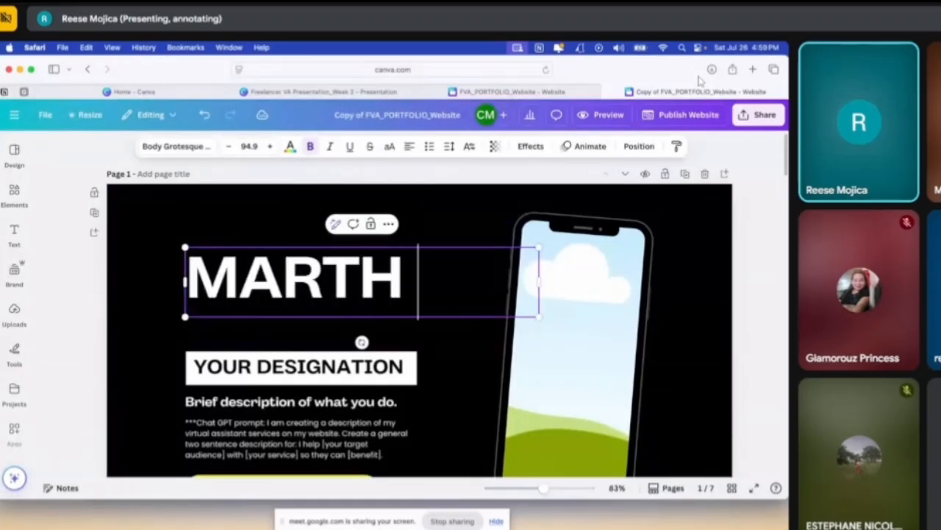
pyautogui.write('A STEWA')
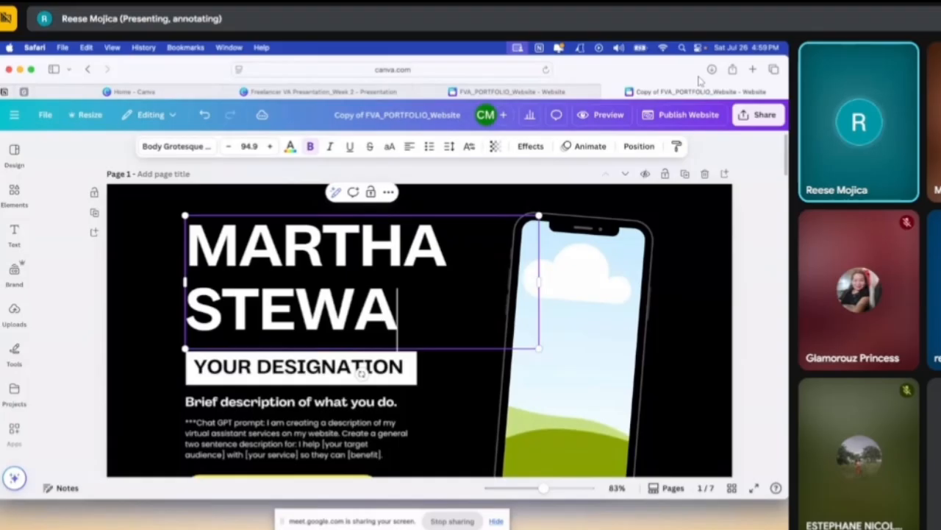
pyautogui.press('BackSpace')
pyautogui.write('RT')
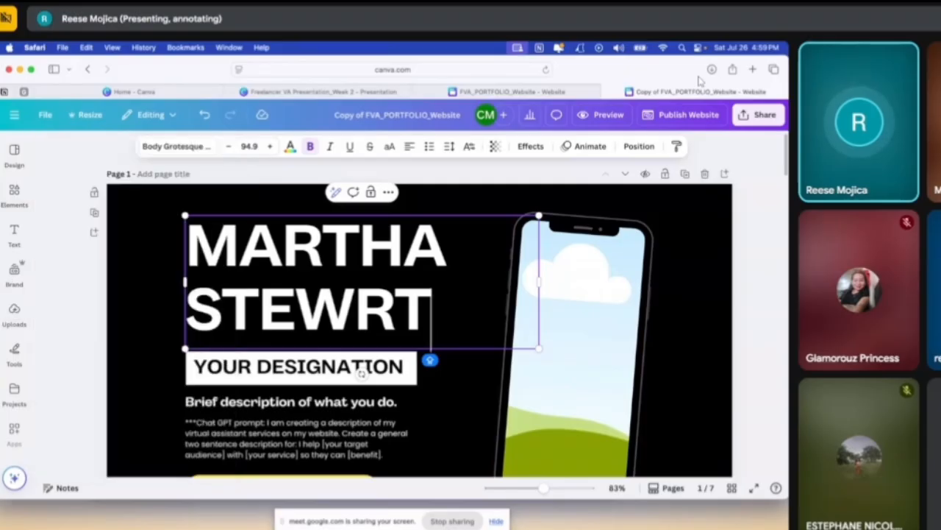
# Search the elements for ASIAN GIRL WITH LAPTOP and place the first photo in the phone frame on page 1
pyautogui.moveTo(10, 197)
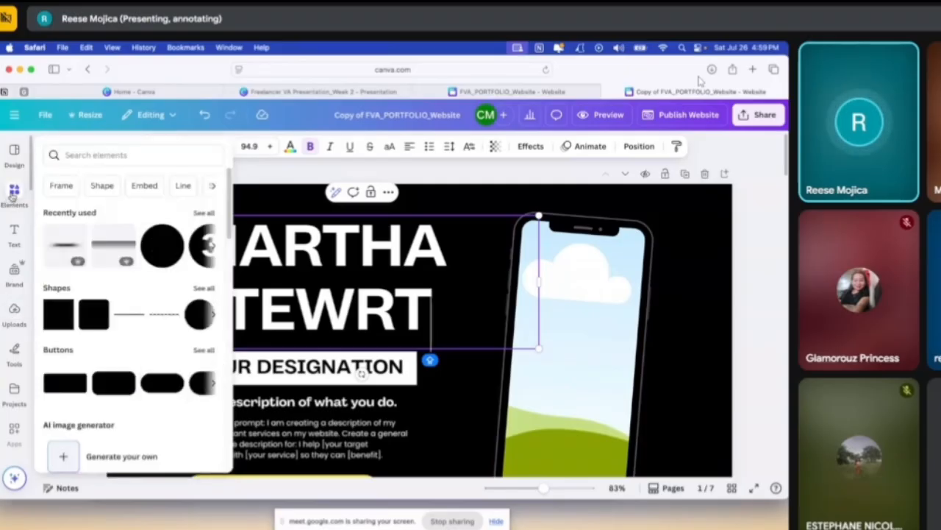
pyautogui.click(14, 195)
pyautogui.click(107, 151)
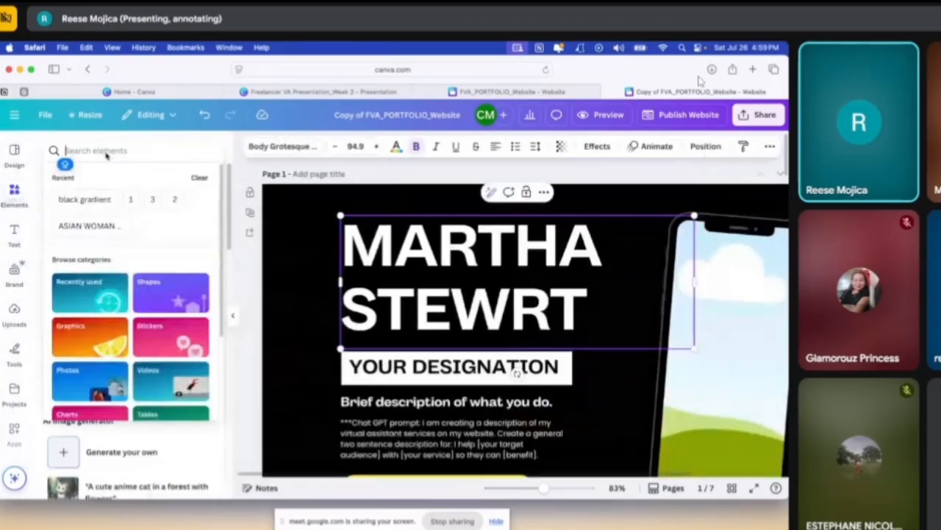
pyautogui.write('ASIAN GIRL')
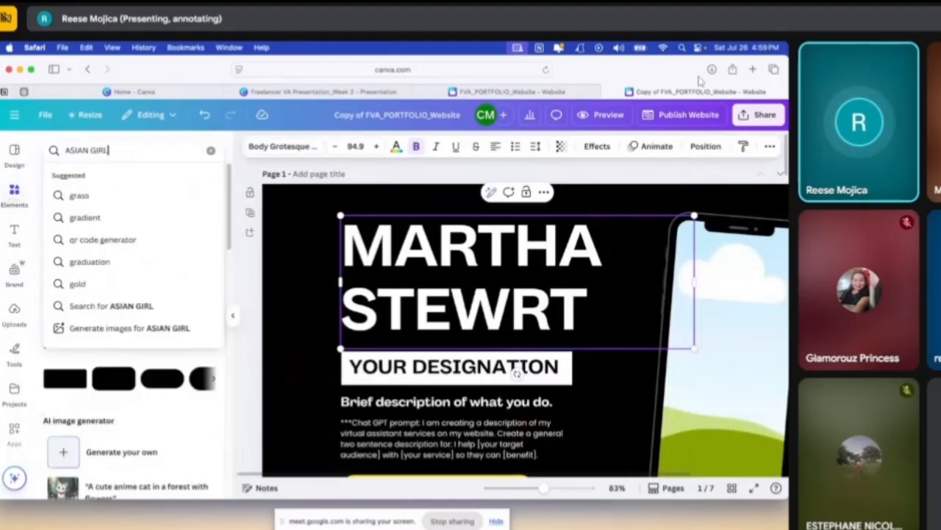
pyautogui.write(' WITH LAPTOP')
pyautogui.press('Return')
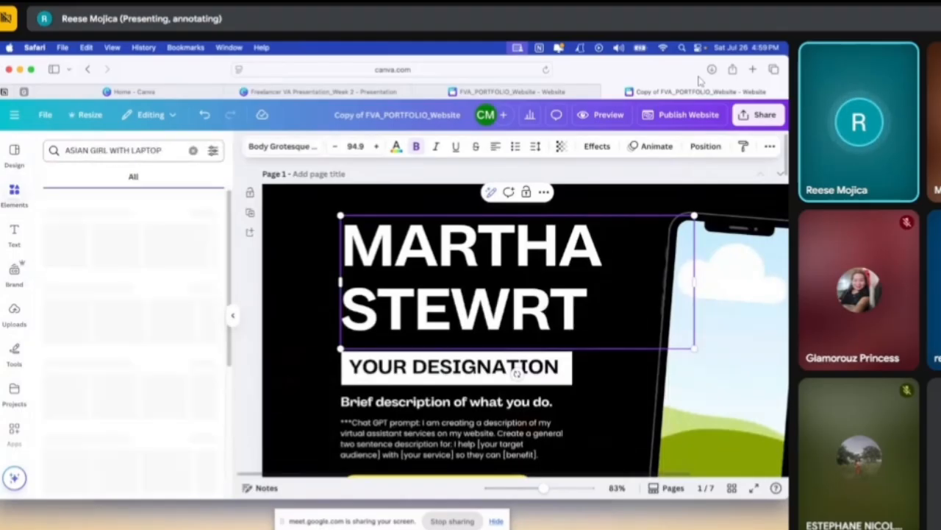
pyautogui.moveTo(95, 243); pyautogui.dragTo(728, 331)
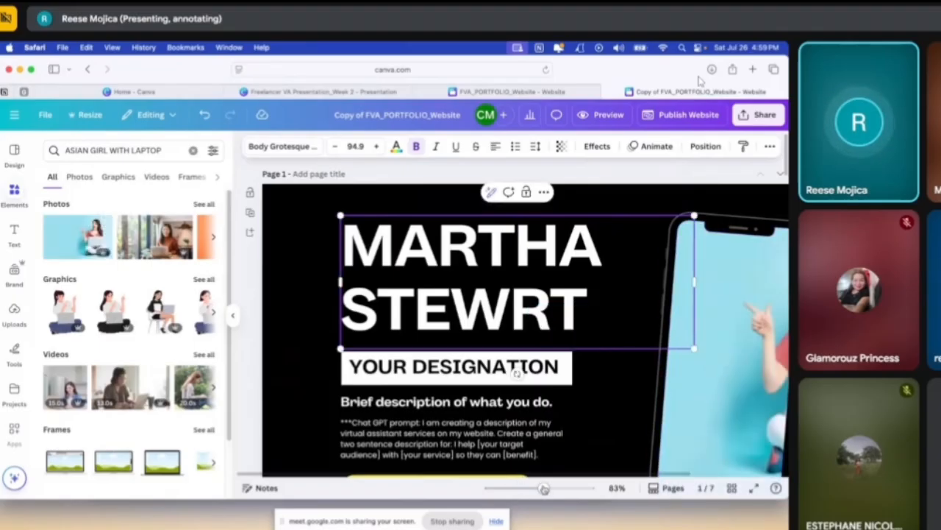
# Reposition the photo inside the phone frame so the woman with the laptop is centred in it
pyautogui.moveTo(543, 488); pyautogui.dragTo(534, 491)
pyautogui.click(620, 284)
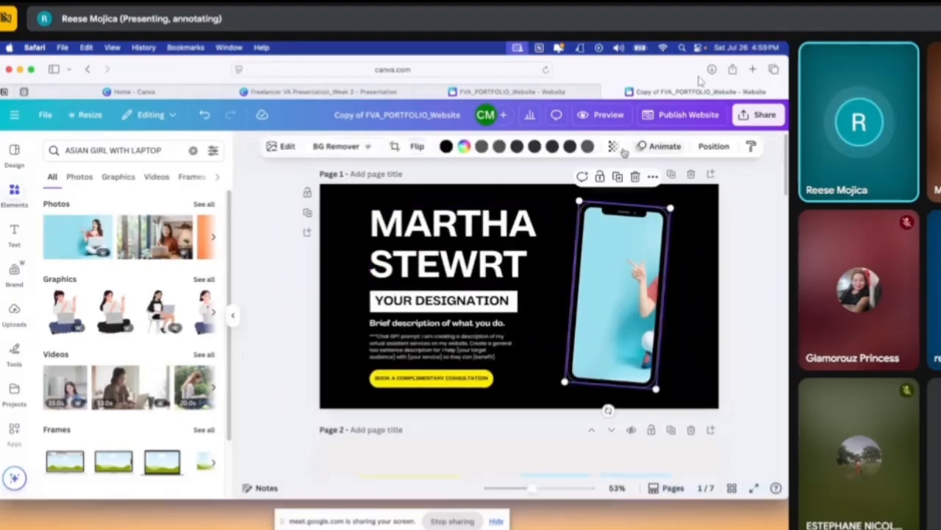
pyautogui.doubleClick(620, 283)
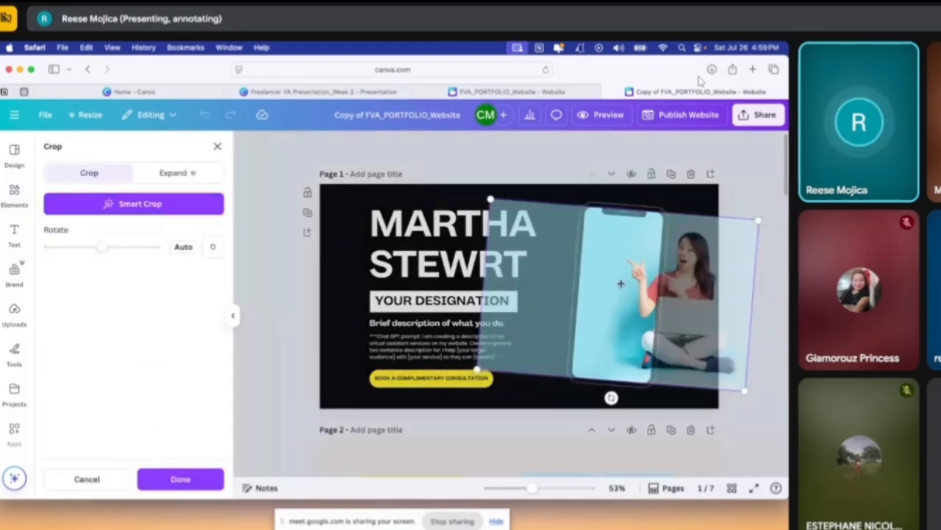
pyautogui.moveTo(621, 284); pyautogui.dragTo(562, 279)
pyautogui.click(732, 320)
pyautogui.click(731, 319)
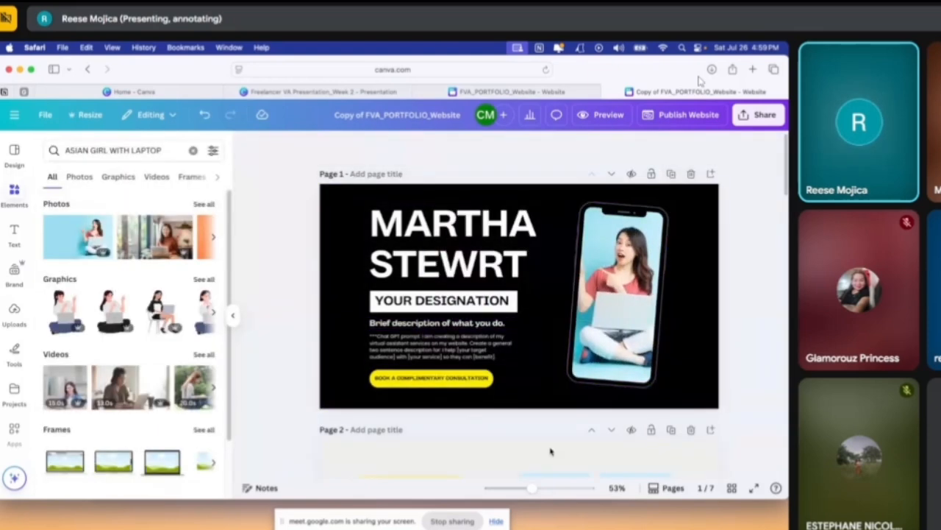
# Copy the description prompt on page 1, from "I am creating a description" to "[benefit].", without its Chat GPT prompt label
pyautogui.moveTo(531, 488); pyautogui.dragTo(544, 487)
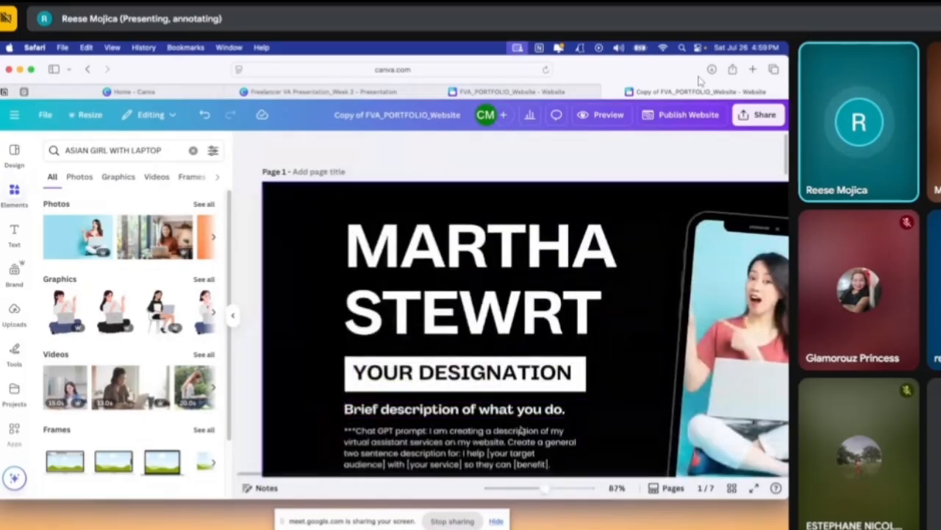
pyautogui.scroll(-1, 520, 430)
pyautogui.click(503, 438)
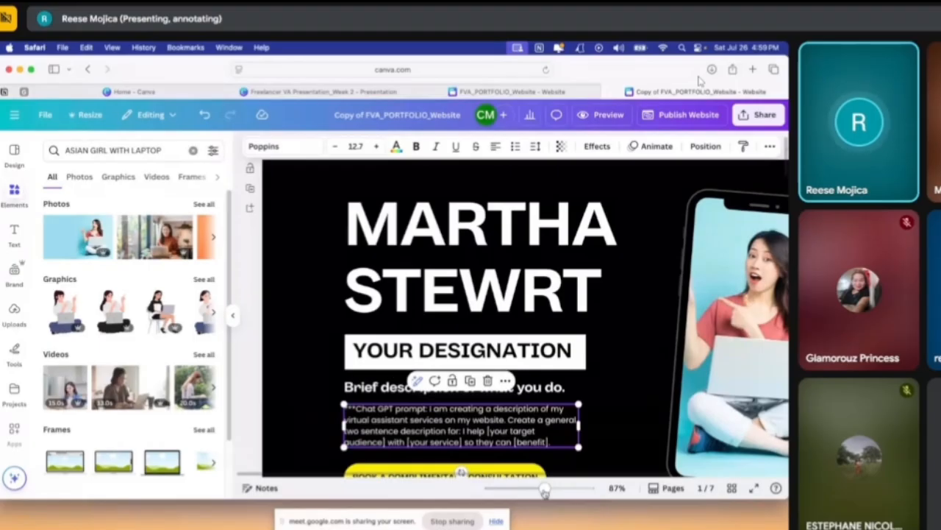
pyautogui.moveTo(544, 489); pyautogui.dragTo(548, 489)
pyautogui.scroll(-2, 674, 423)
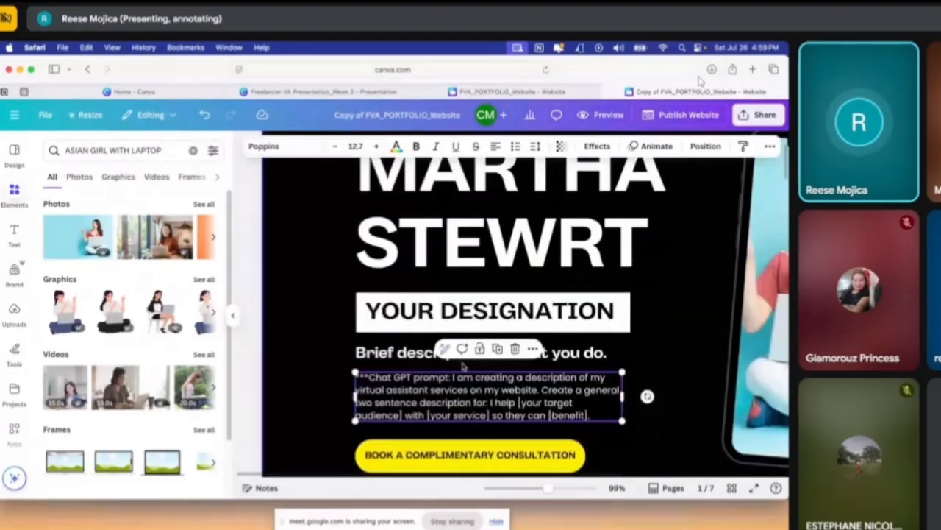
pyautogui.click(464, 358)
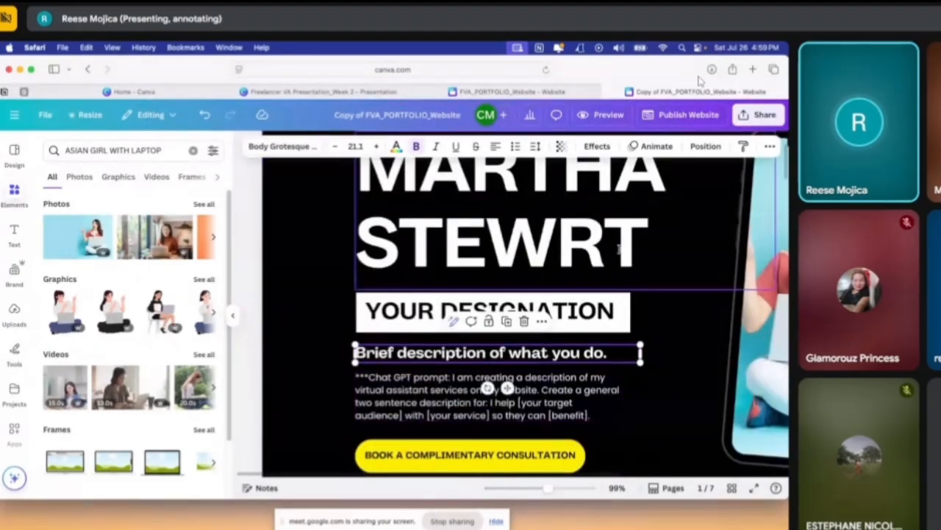
pyautogui.click(447, 396)
pyautogui.click(449, 392)
pyautogui.click(453, 379)
pyautogui.moveTo(454, 379); pyautogui.dragTo(597, 417)
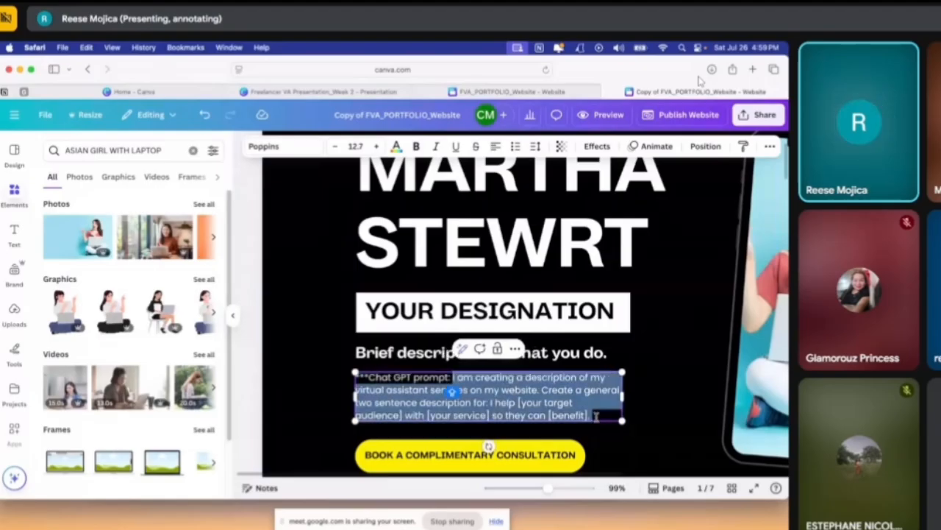
pyautogui.press('super+c')
# Open the ChatGPT-powered chatbot at chat.chatbot.app in a new browser tab and paste the copied prompt into the message
pyautogui.click(753, 70)
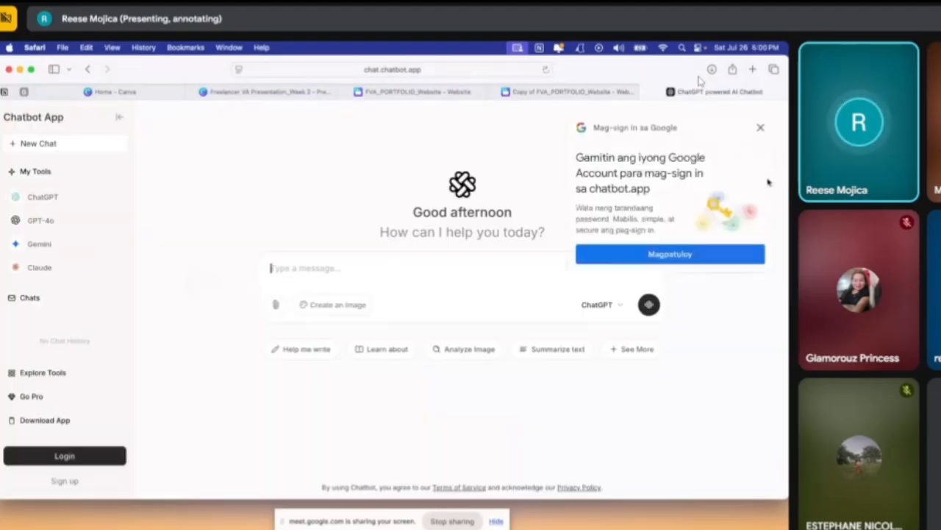
pyautogui.click(391, 246)
pyautogui.press('super+v')
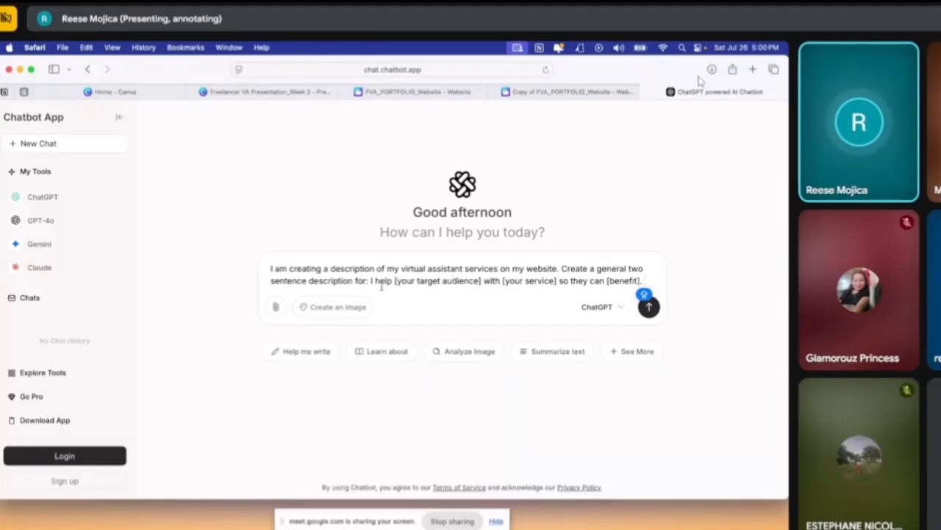
# In the pasted prompt, replace "your target audience" with DOCTORS and "your service" with BLOG WRITER
pyautogui.moveTo(397, 280); pyautogui.dragTo(480, 280)
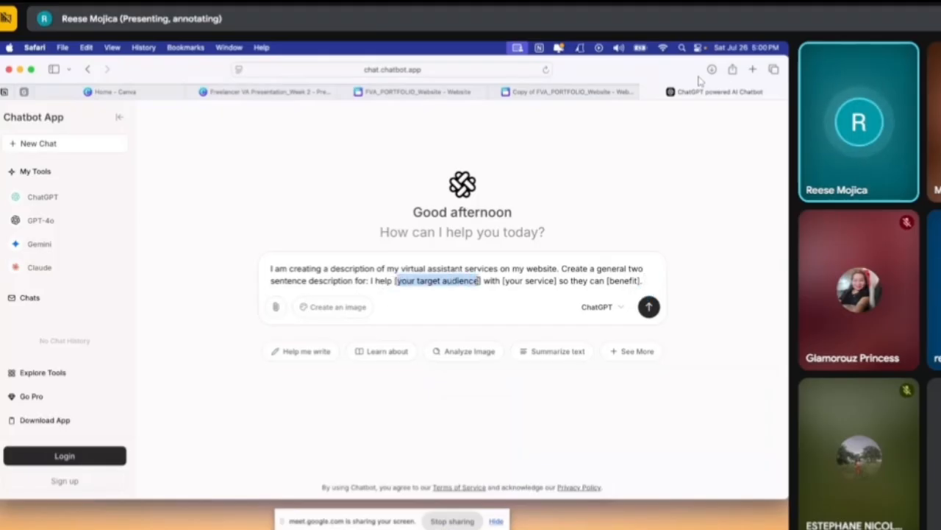
pyautogui.write('DOCTORS')
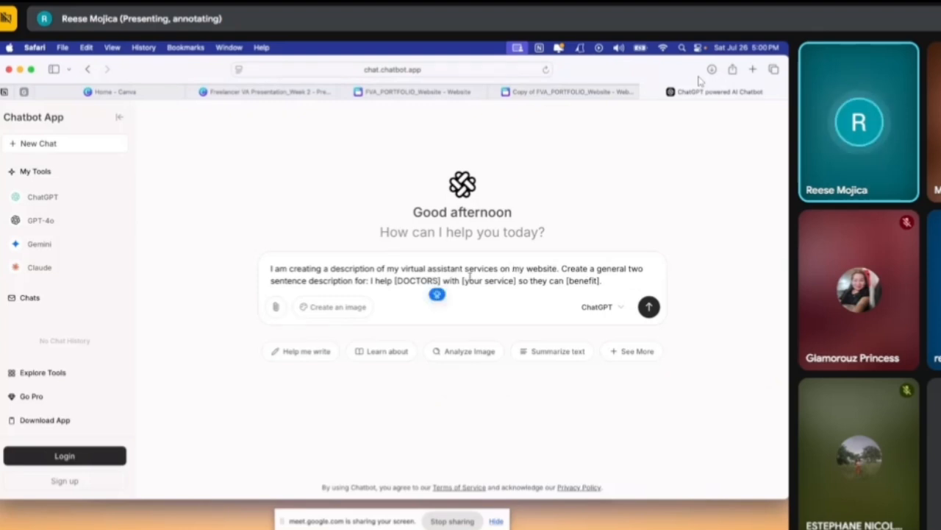
pyautogui.moveTo(464, 280); pyautogui.dragTo(516, 280)
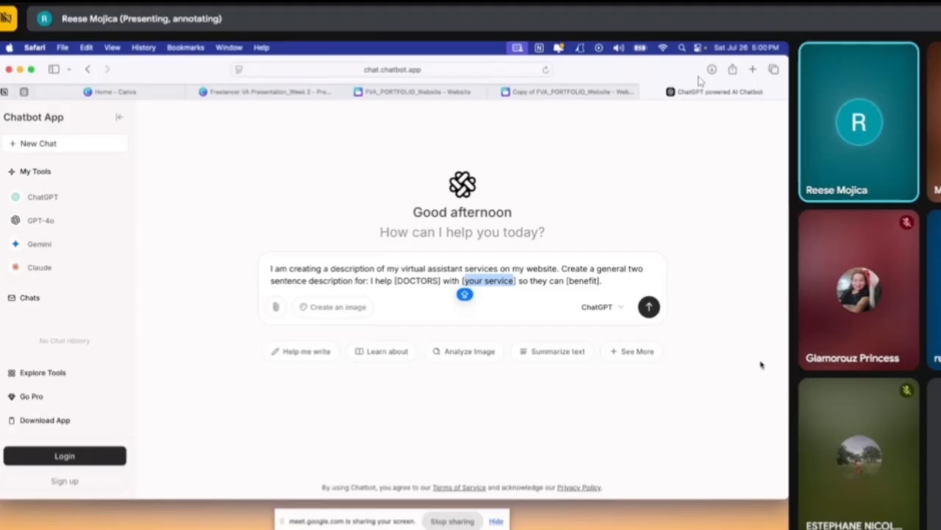
pyautogui.write('BLOG WRITER')
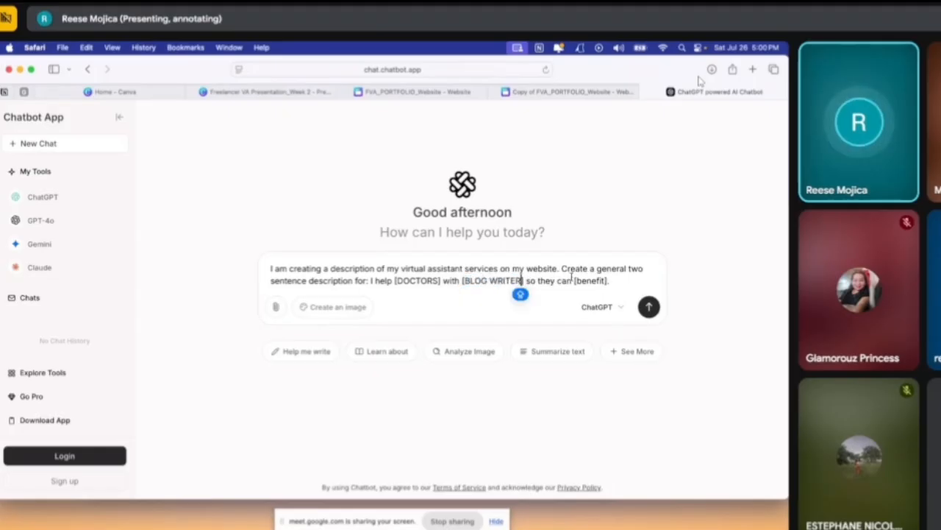
# Replace the prompt's "benefit" placeholder with HAVE MORE PATIENTS and send the prompt to generate the description
pyautogui.doubleClick(602, 281)
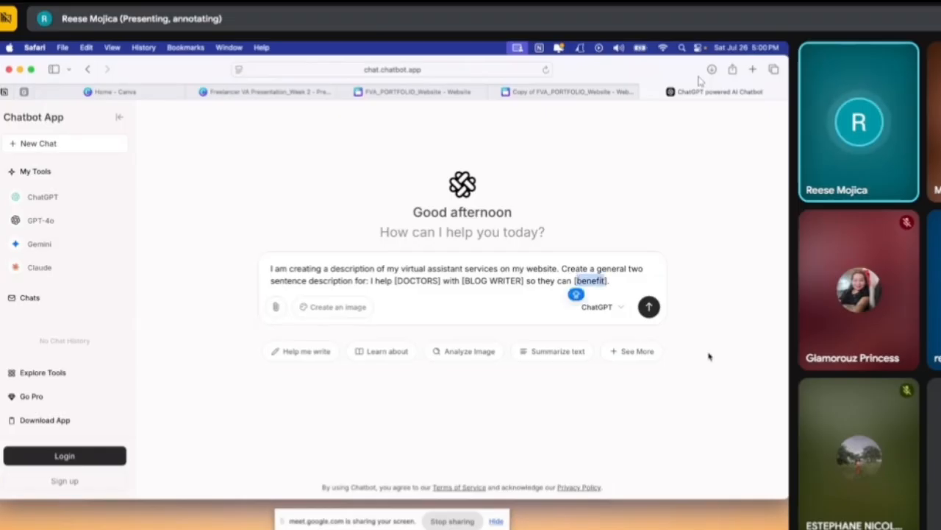
pyautogui.press('BackSpace')
pyautogui.write('HAVE M')
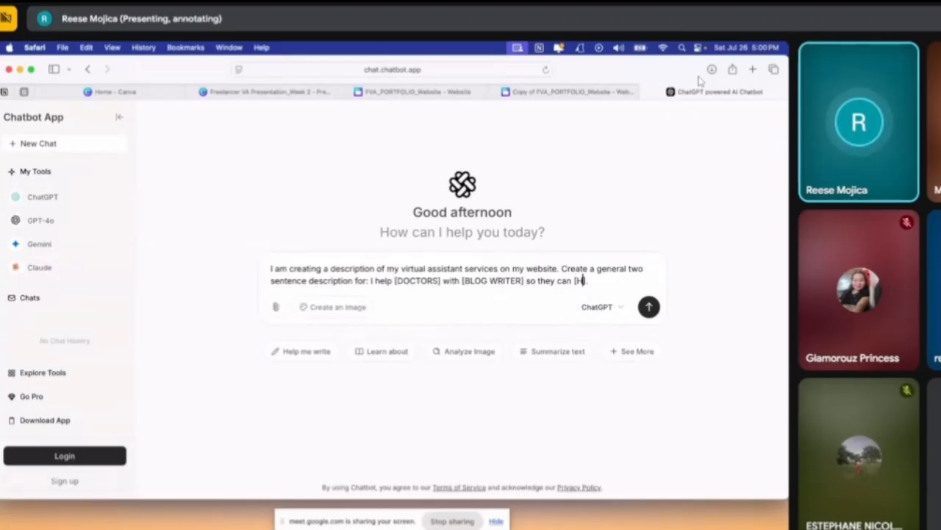
pyautogui.write('ORE ')
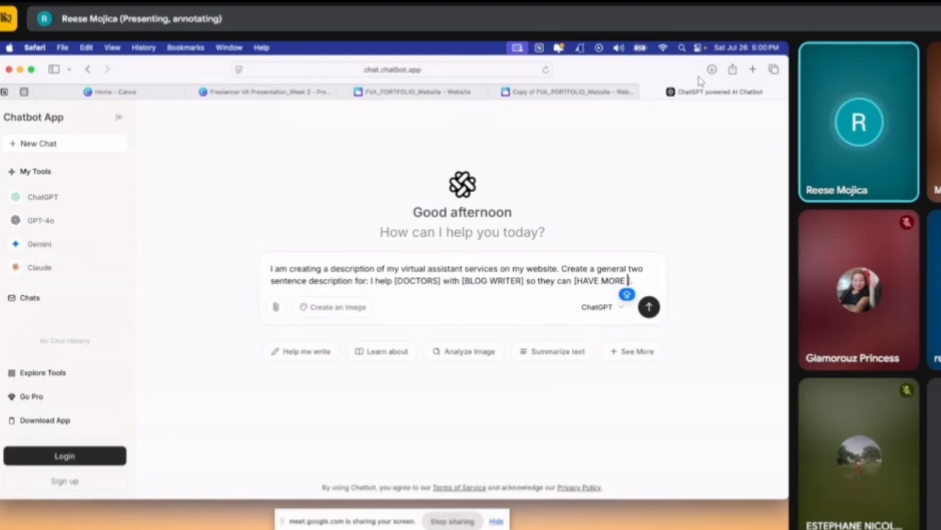
pyautogui.write('PATIENTS')
pyautogui.press('Return')
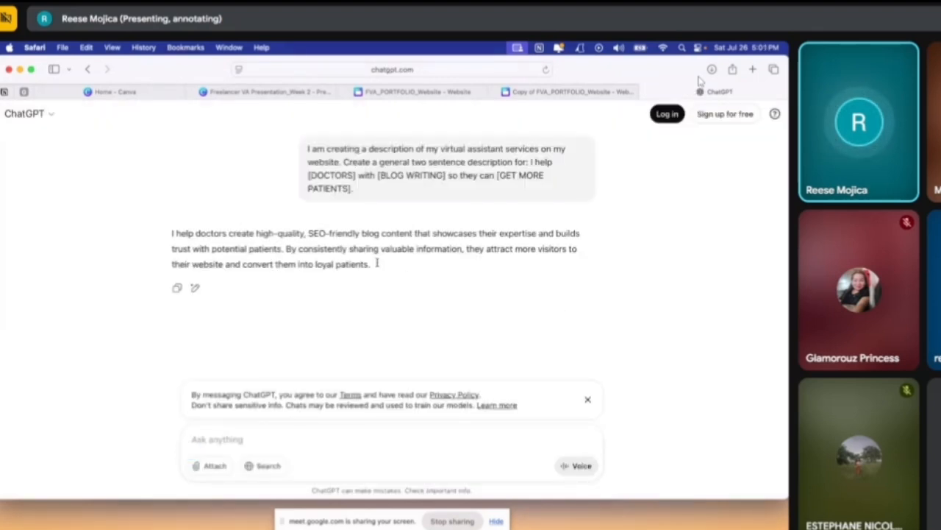
# Copy the generated description of blog content for doctors and delete the Chat GPT prompt text from page 1 of the Canva website
pyautogui.moveTo(377, 263); pyautogui.dragTo(167, 228)
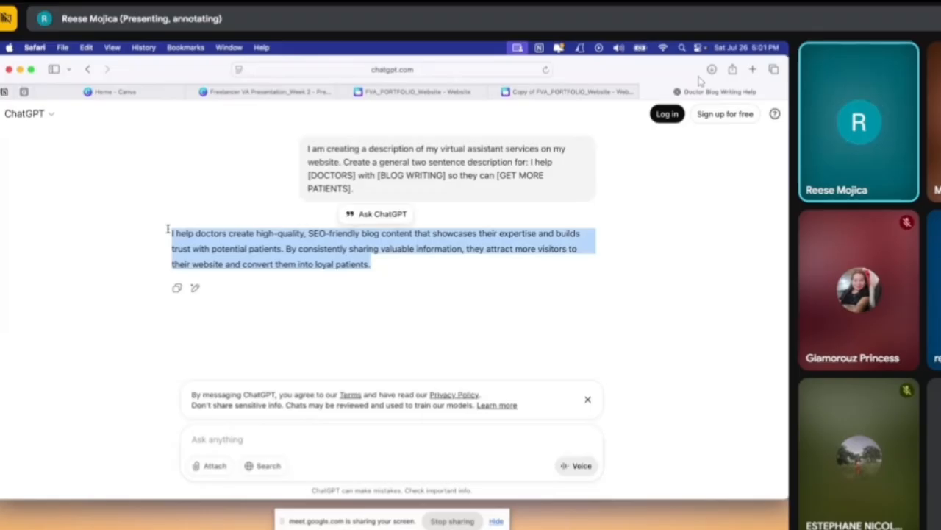
pyautogui.click(522, 91)
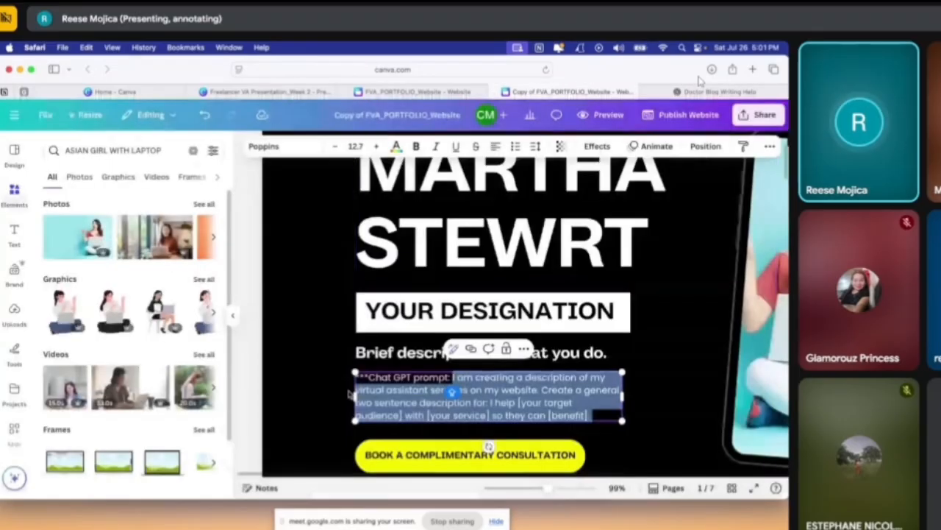
pyautogui.click(287, 385)
pyautogui.scroll(-3, 349, 385)
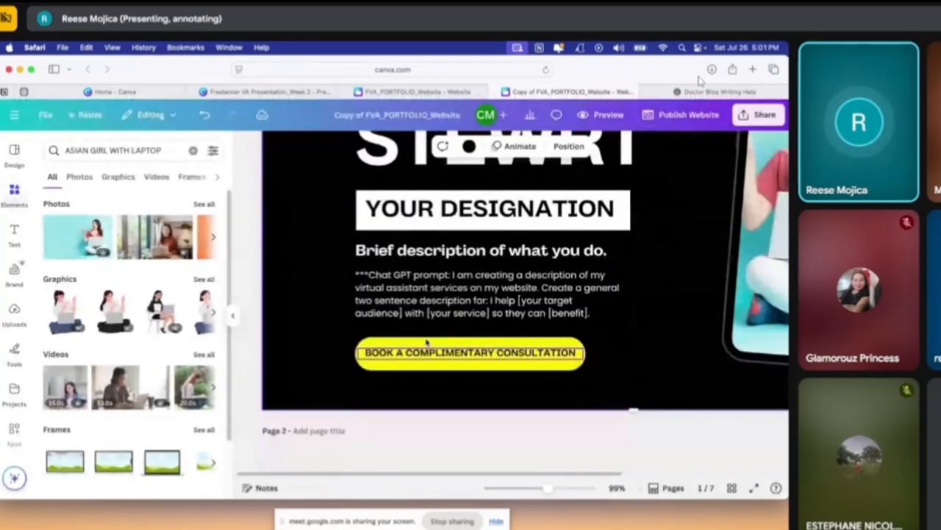
pyautogui.click(464, 281)
pyautogui.press('Delete')
# Replace the "Brief description of what you do." text on page 1 with the copied ChatGPT description
pyautogui.click(416, 250)
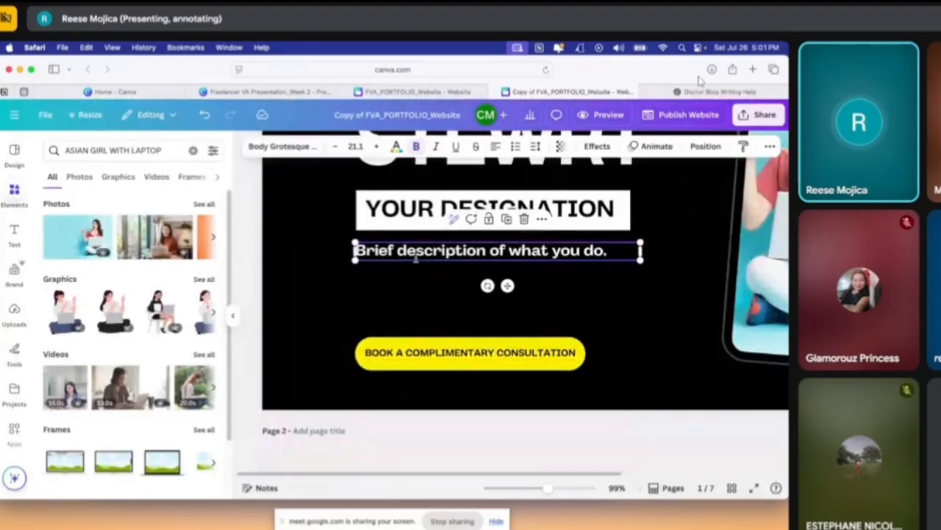
pyautogui.click(416, 250)
pyautogui.press('super+v')
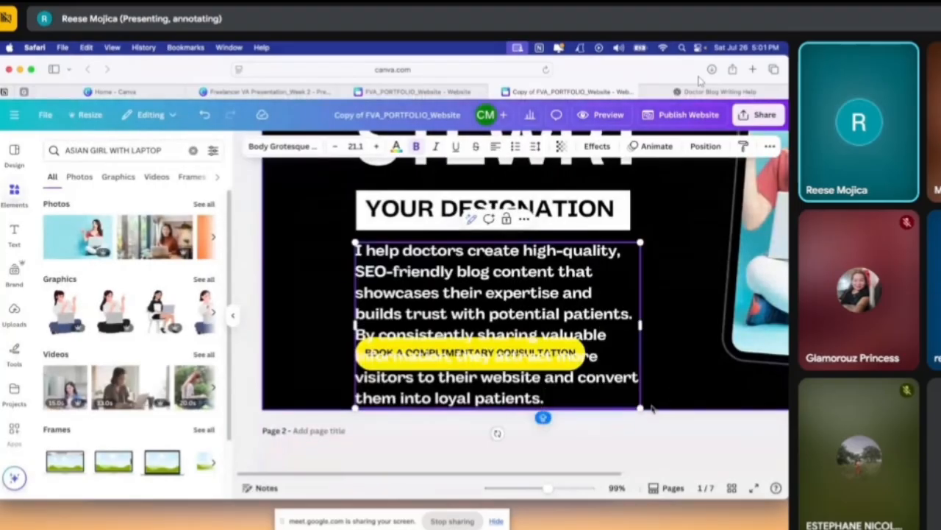
# Shrink the description to font size 14.8 and widen its box to about 560 so it fits above the consultation button
pyautogui.moveTo(641, 409); pyautogui.dragTo(556, 361)
pyautogui.moveTo(558, 303); pyautogui.dragTo(660, 303)
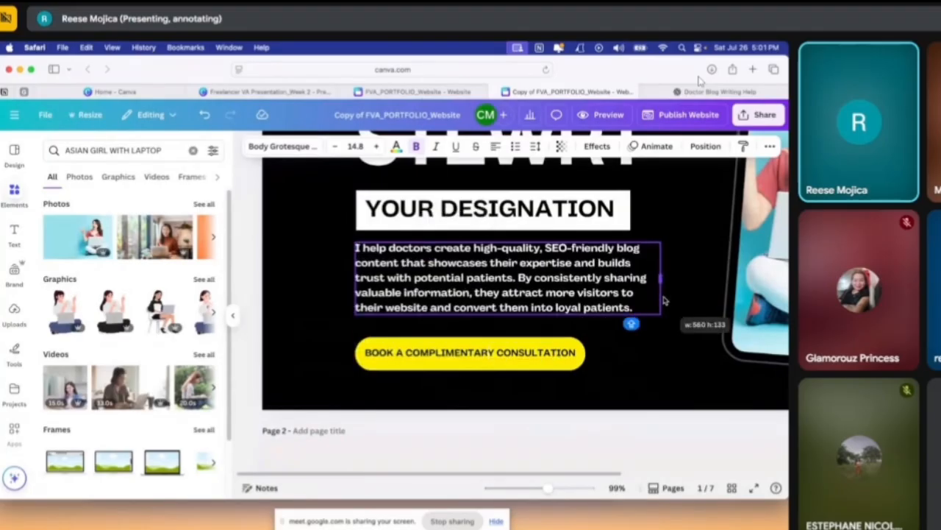
pyautogui.click(616, 362)
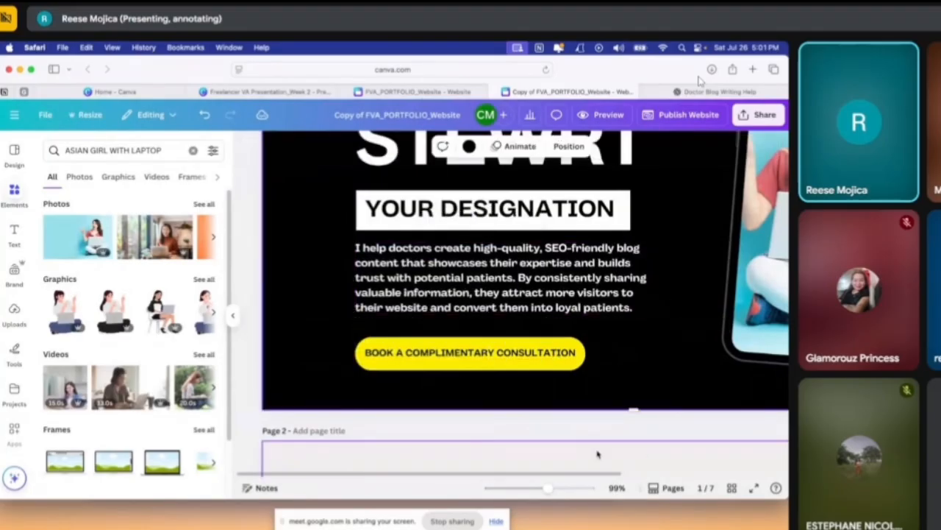
pyautogui.click(534, 488)
pyautogui.scroll(4, 435, 380)
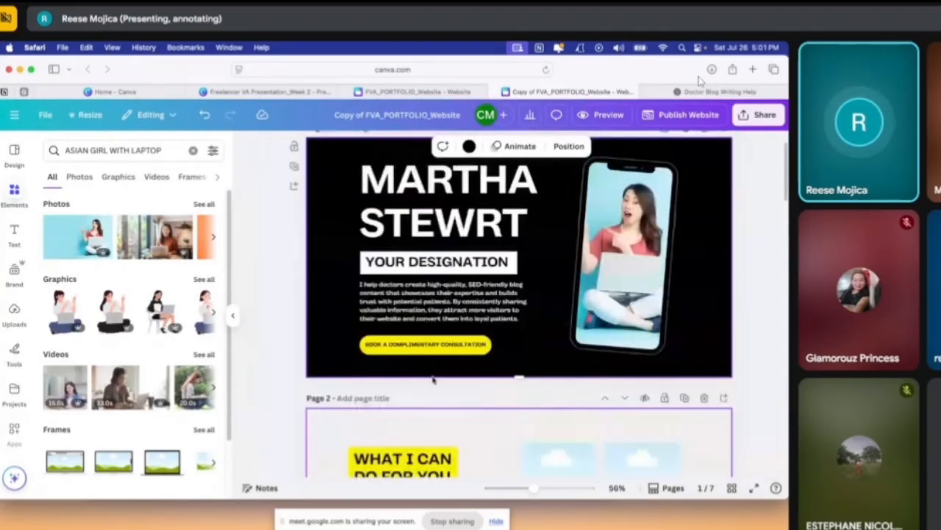
# Go to the first image frame on page 2, then open the Google Docs copywriting portfolio in a new browser tab
pyautogui.scroll(-6, 471, 393)
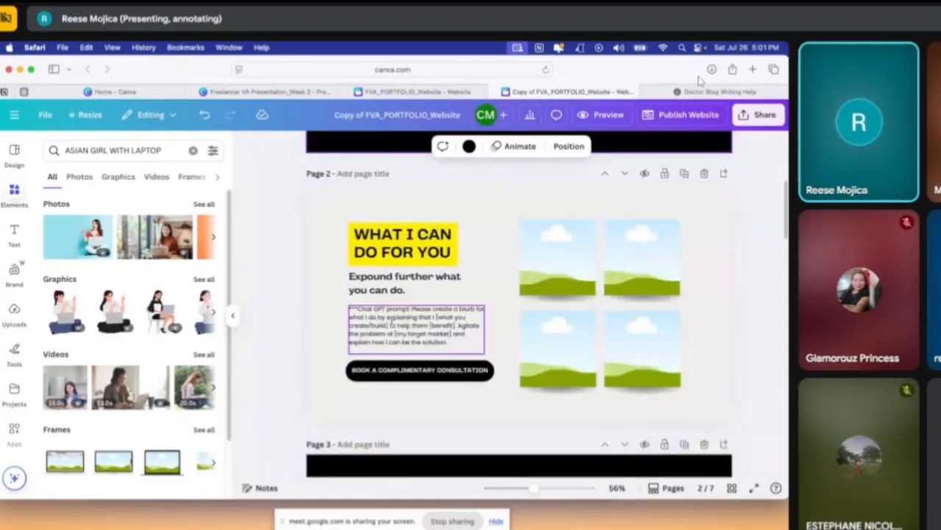
pyautogui.click(559, 269)
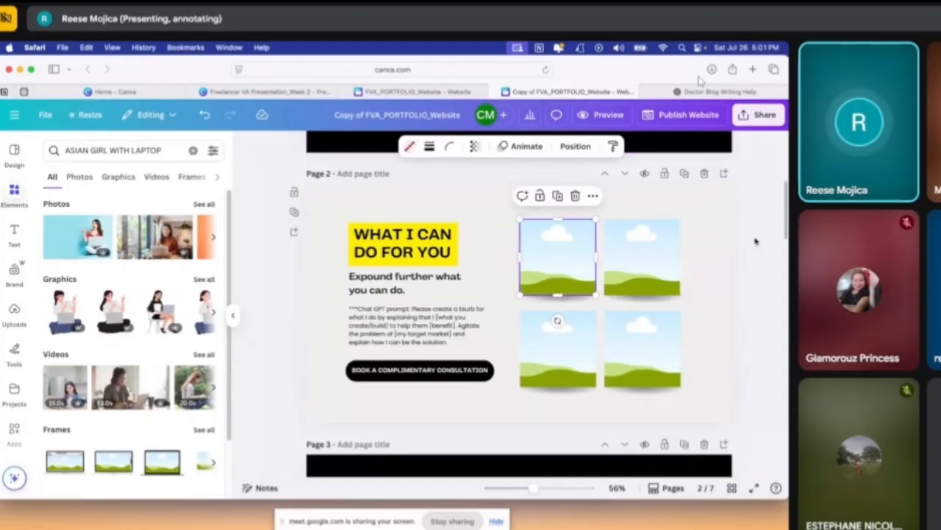
pyautogui.click(752, 69)
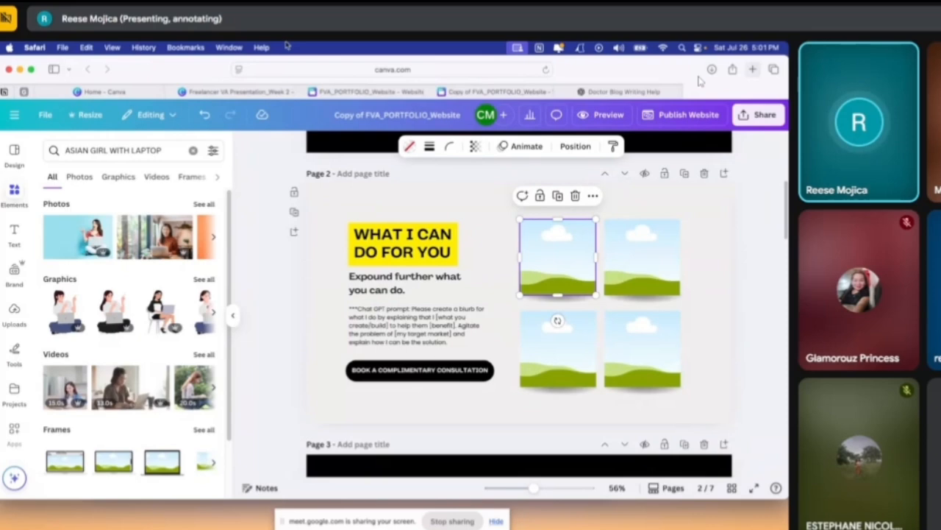
pyautogui.write('COP')
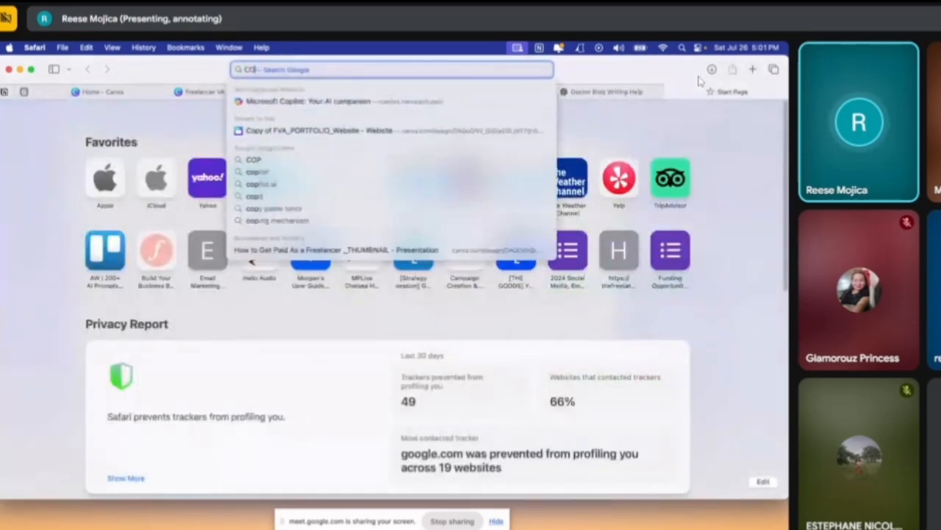
pyautogui.press('BackSpace')
pyautogui.press('BackSpace')
pyautogui.press('BackSpace')
pyautogui.write('reese')
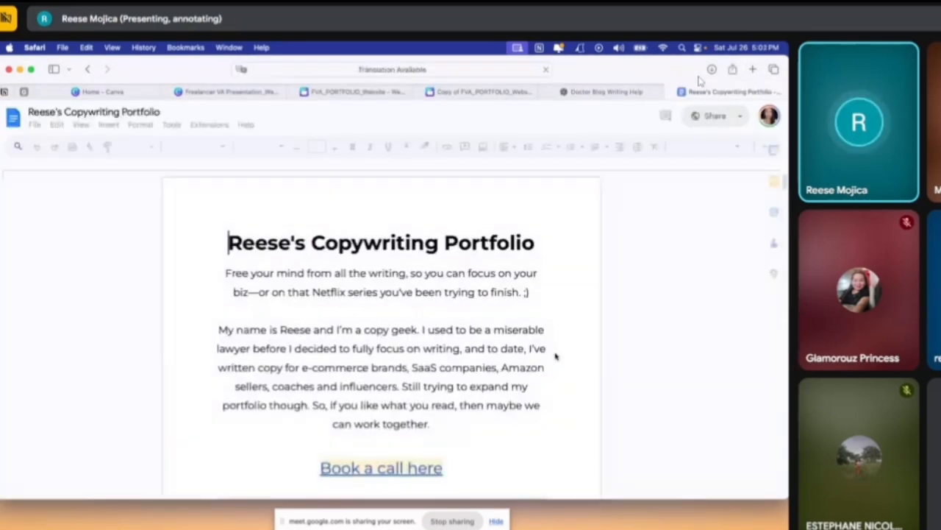
# Capture a screenshot of Email # 1 under SaaS Emails, from "Hey [Name]," to "ready to refer back to anytime."
pyautogui.scroll(-20, 559, 360)
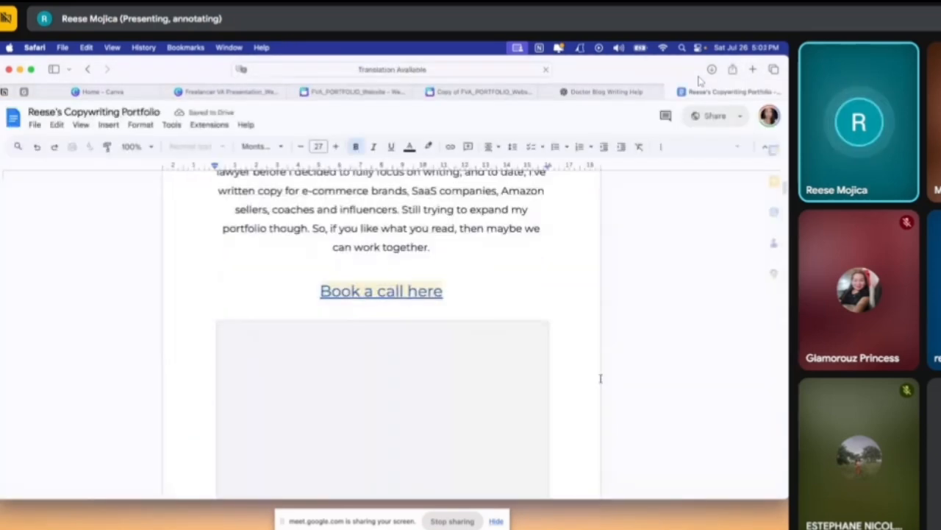
pyautogui.scroll(6, 601, 382)
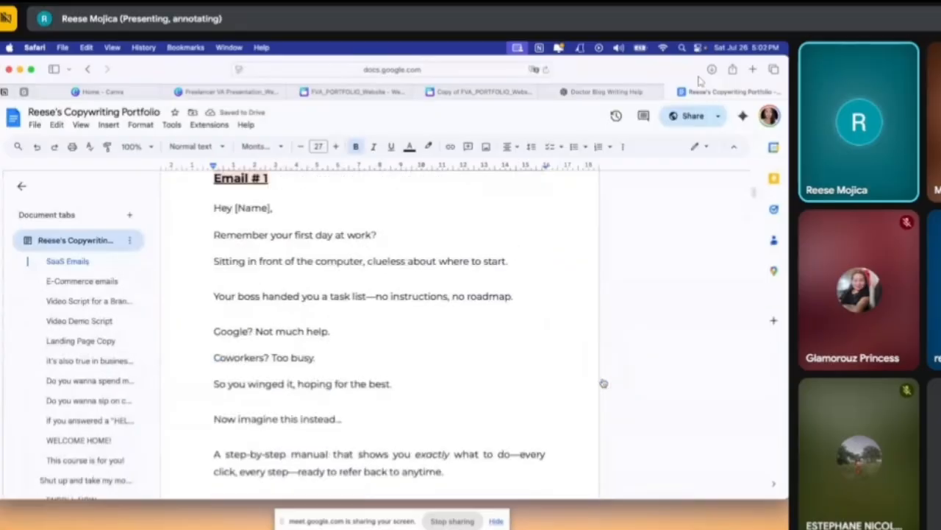
pyautogui.scroll(-3, 603, 381)
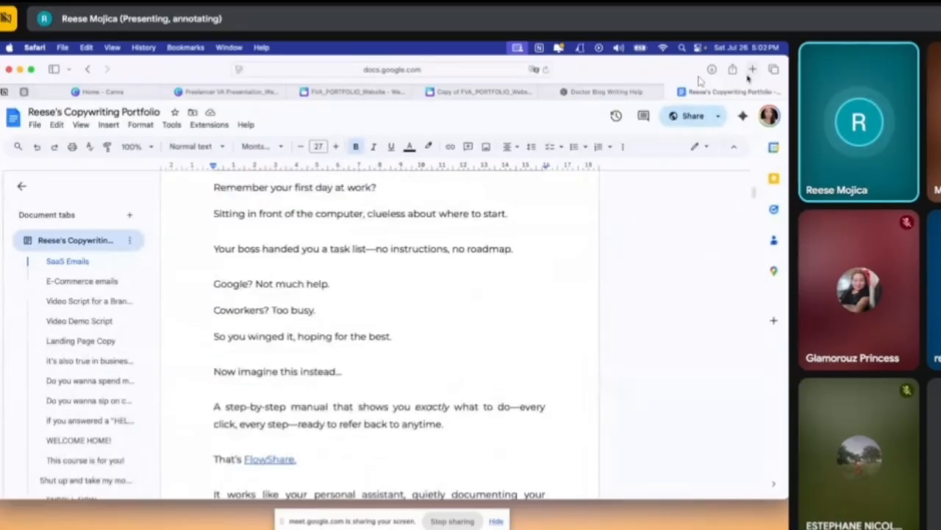
pyautogui.scroll(4, 281, 302)
pyautogui.scroll(-2, 205, 277)
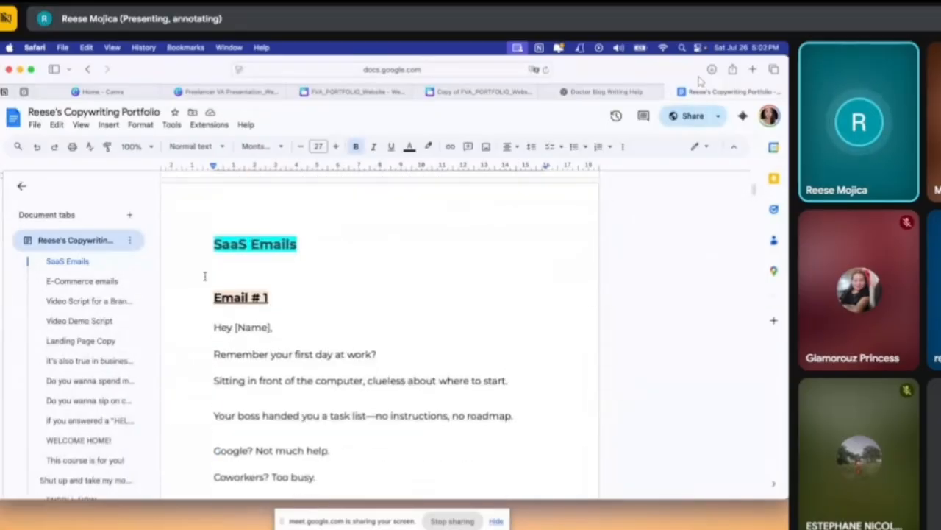
pyautogui.scroll(-3, 206, 213)
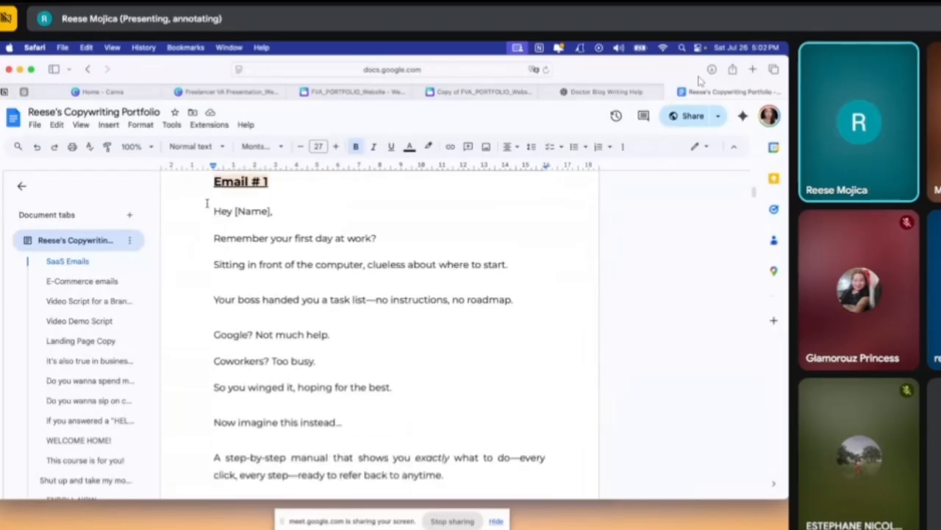
pyautogui.moveTo(207, 204)
pyautogui.mouseDown()
pyautogui.moveTo(256, 258)
pyautogui.moveTo(562, 504)
pyautogui.moveTo(596, 488)
pyautogui.moveTo(587, 491)
pyautogui.mouseUp()
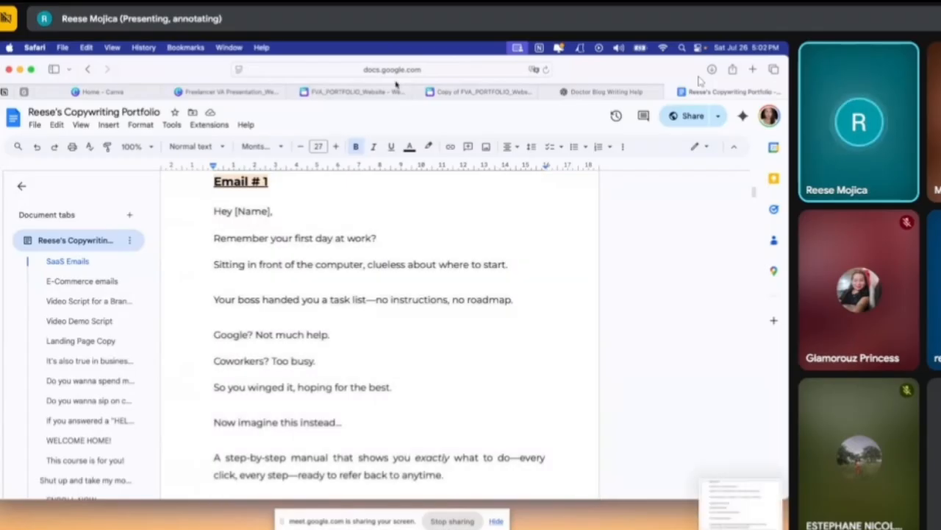
# Return to the Canva website copy and upload the desktop file Screenshot 2025-07-26 at 5.02.22 PM
pyautogui.click(464, 93)
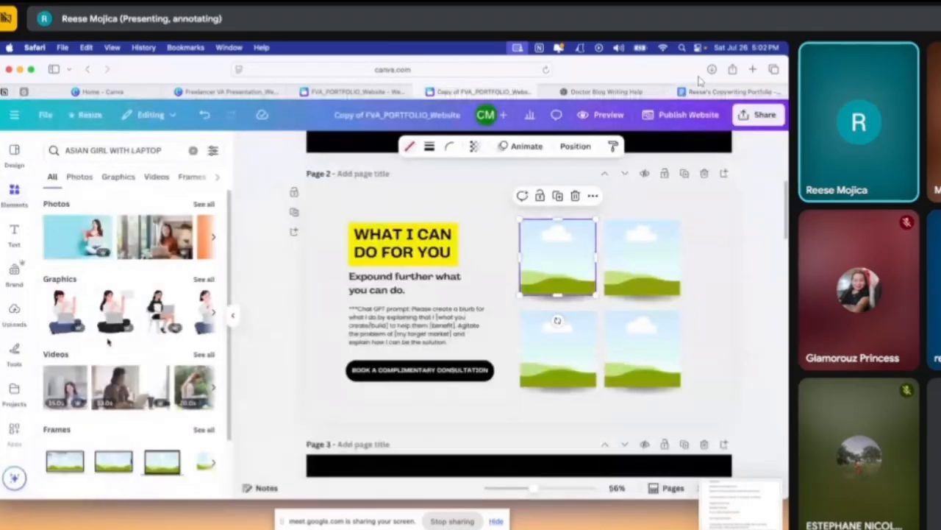
pyautogui.click(14, 310)
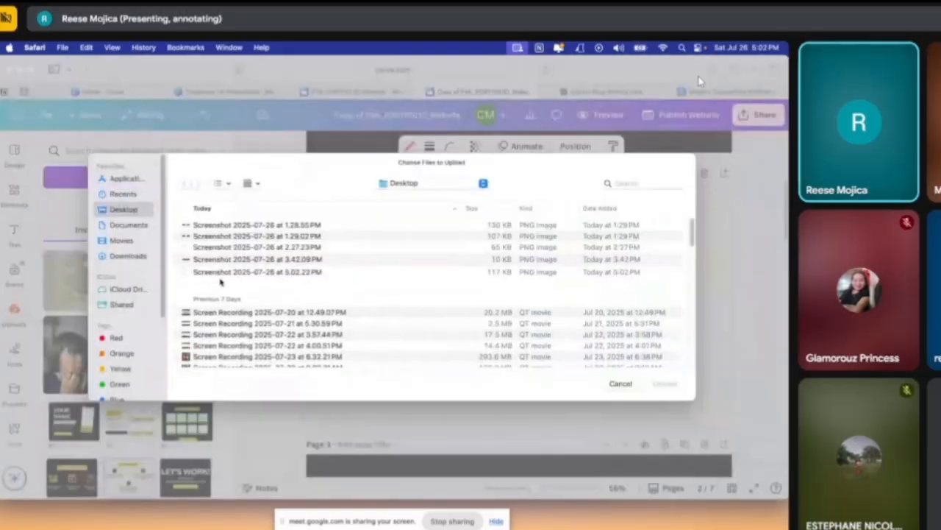
pyautogui.click(221, 272)
pyautogui.click(666, 384)
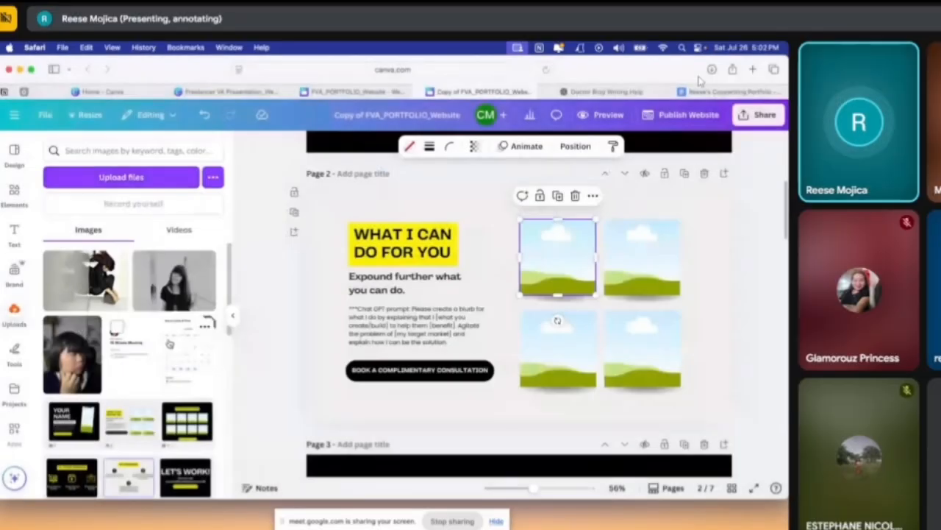
# Place the uploaded email screenshot in the upper-left frame on page 2 and open its link entry, leaving it without a link
pyautogui.moveTo(74, 281); pyautogui.dragTo(563, 270)
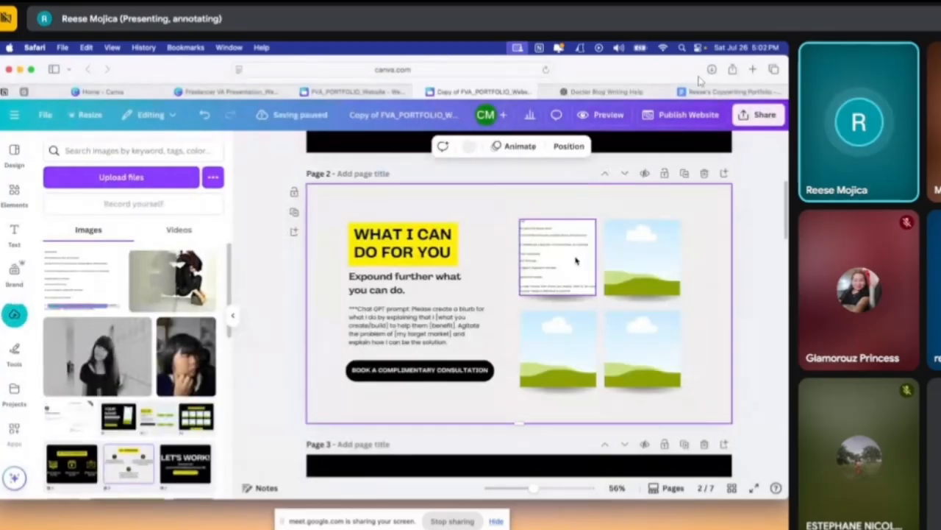
pyautogui.click(576, 260)
pyautogui.rightClick(550, 268)
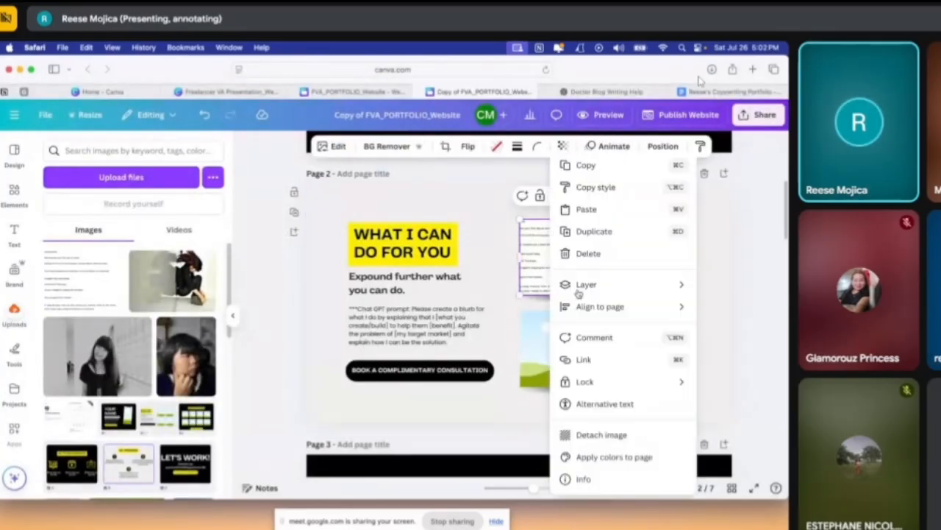
pyautogui.click(603, 360)
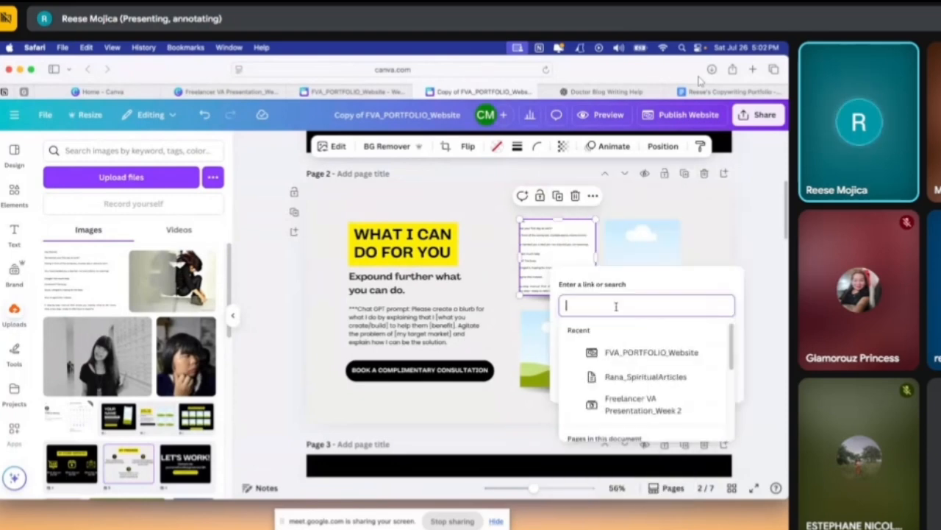
pyautogui.click(699, 248)
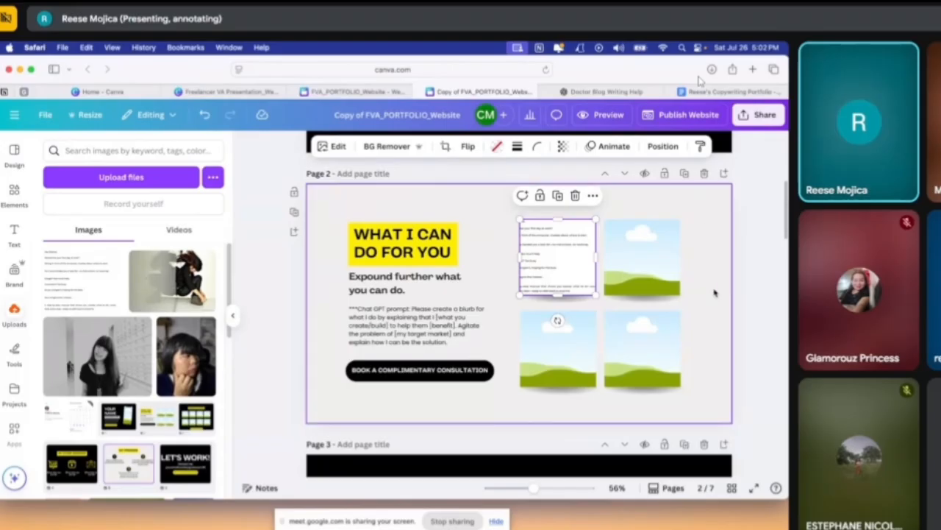
# Delete the email screenshot from the upper-left frame on page 2, keeping the empty frame
pyautogui.click(554, 271)
pyautogui.press('Delete')
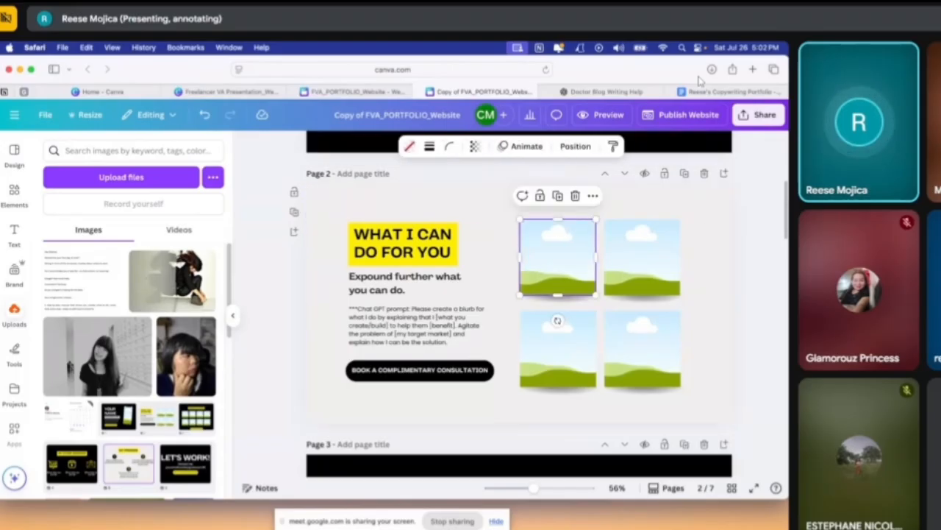
# Open the portfolio presentation from the Canva home page and copy the four YouTube thumbnails with their shadows from page 5
pyautogui.scroll(-3, 163, 376)
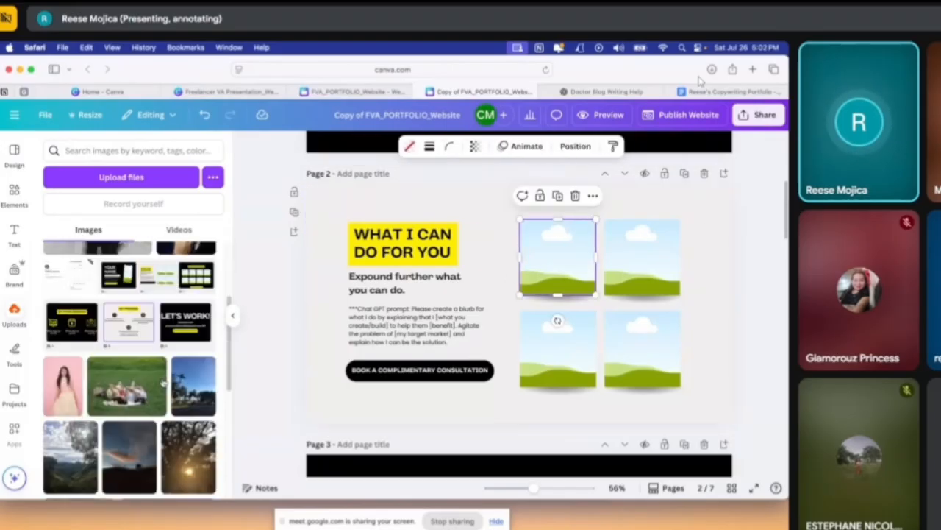
pyautogui.scroll(-5, 163, 382)
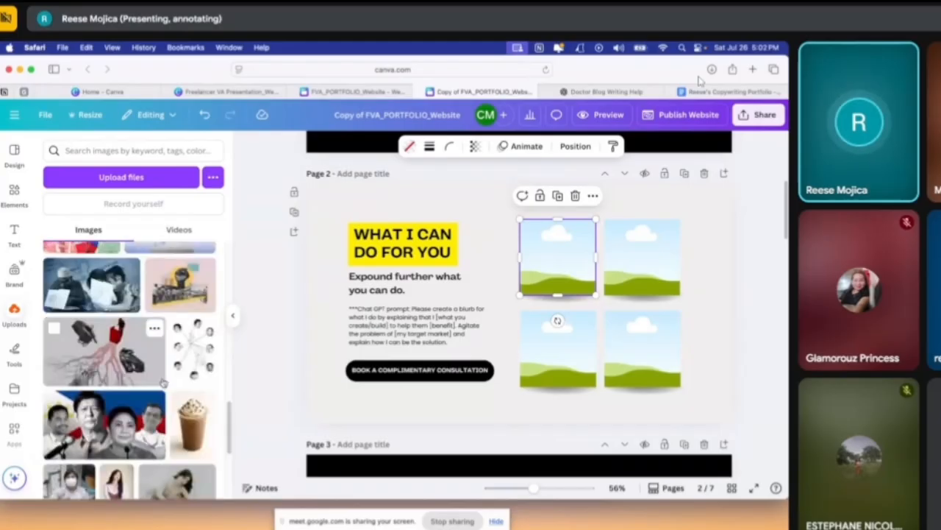
pyautogui.scroll(-5, 163, 382)
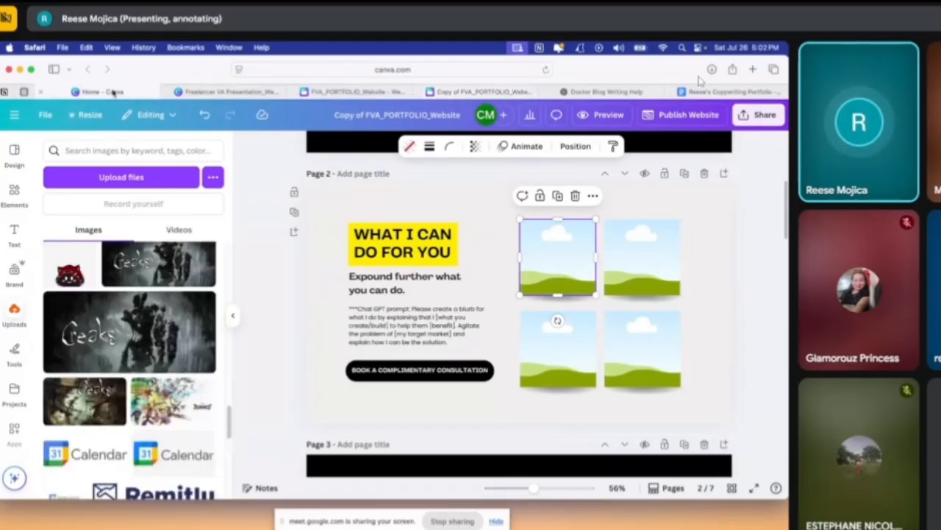
pyautogui.click(112, 92)
pyautogui.click(374, 342)
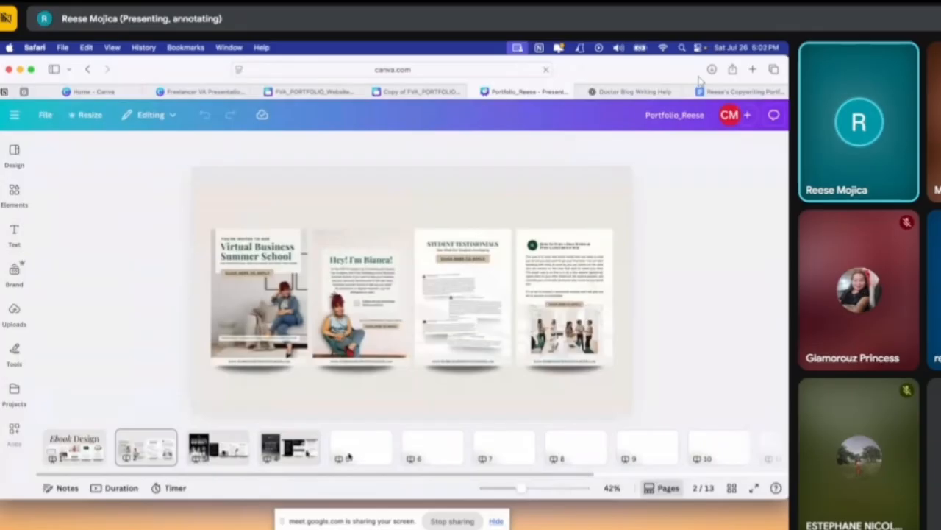
pyautogui.click(351, 456)
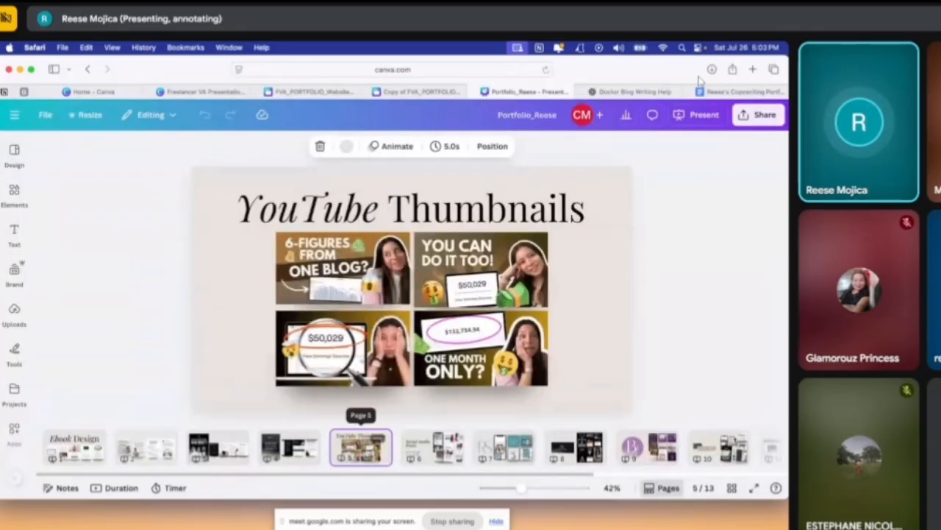
pyautogui.click(605, 392)
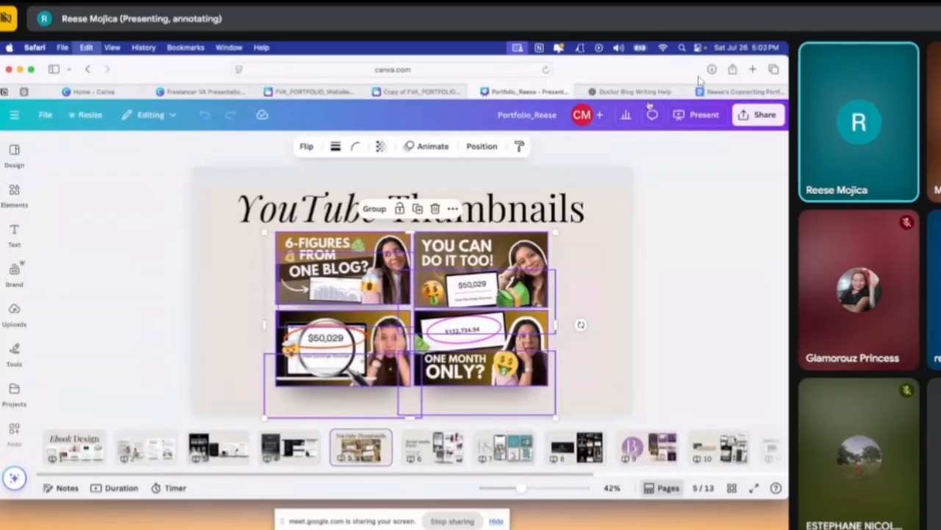
# Return to the website copy and replace the four empty image frames on page 2 with the copied YouTube thumbnails
pyautogui.click(734, 92)
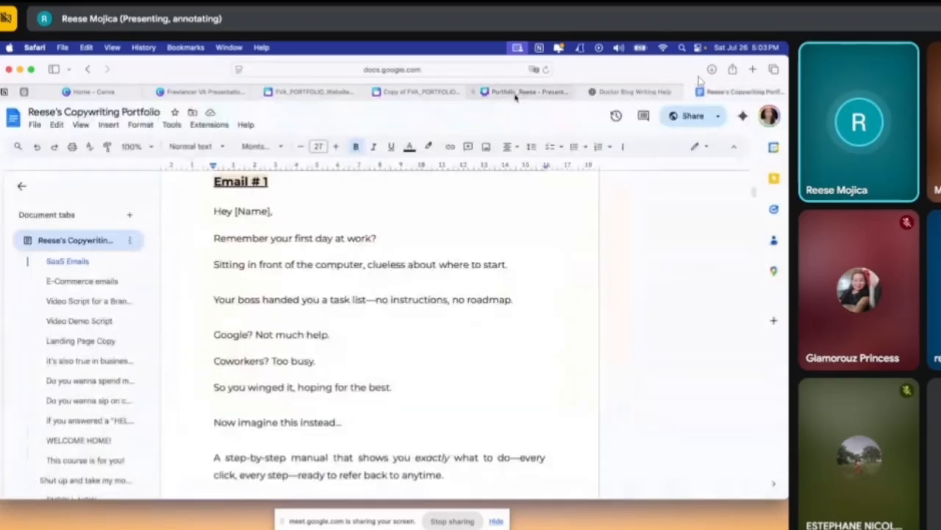
pyautogui.click(527, 92)
pyautogui.click(418, 92)
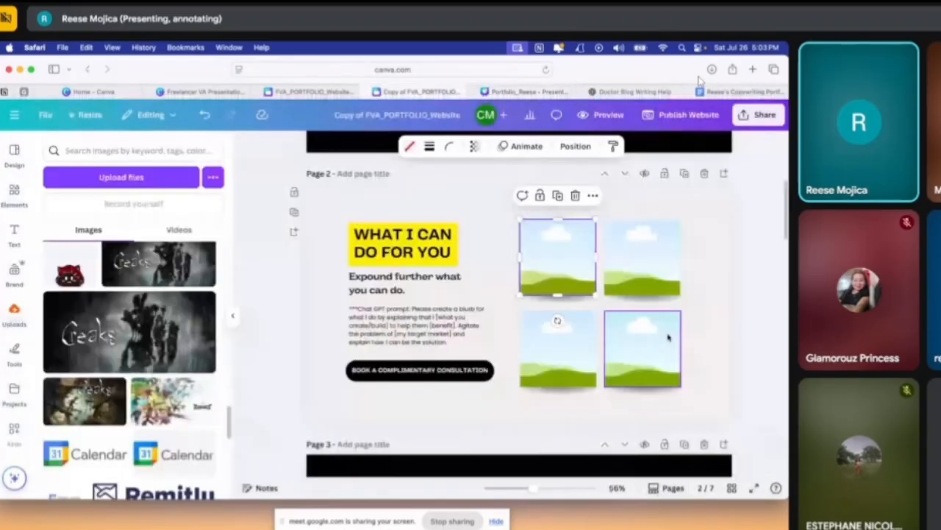
pyautogui.press('Delete')
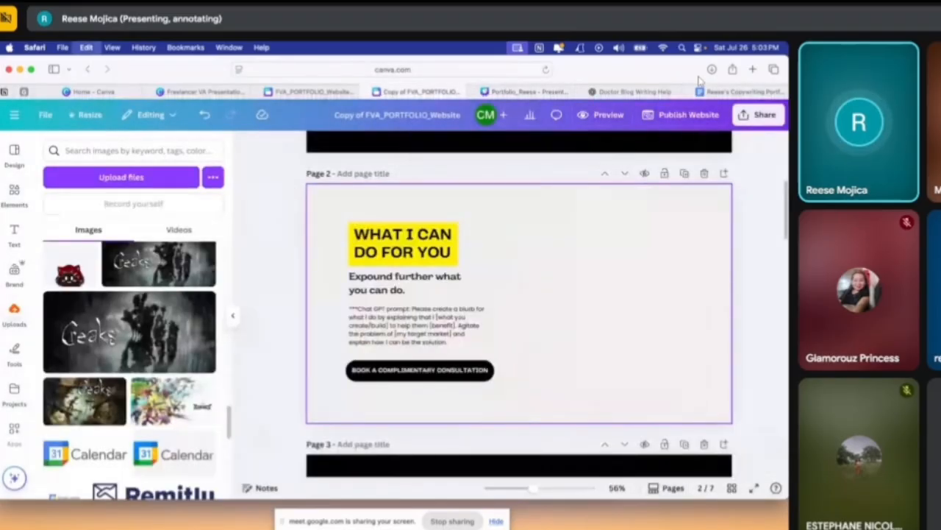
pyautogui.press('super+z')
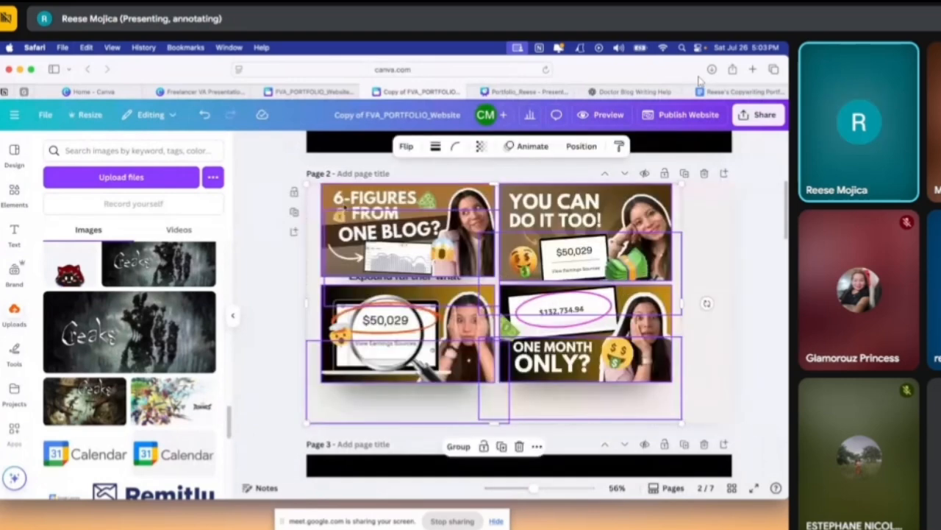
# Shrink the pasted thumbnails on page 2 and move them beside the "WHAT I CAN DO FOR YOU" text so they no longer cover it
pyautogui.moveTo(306, 184); pyautogui.dragTo(490, 255)
pyautogui.moveTo(571, 337); pyautogui.dragTo(597, 284)
pyautogui.click(737, 350)
pyautogui.scroll(-1, 740, 372)
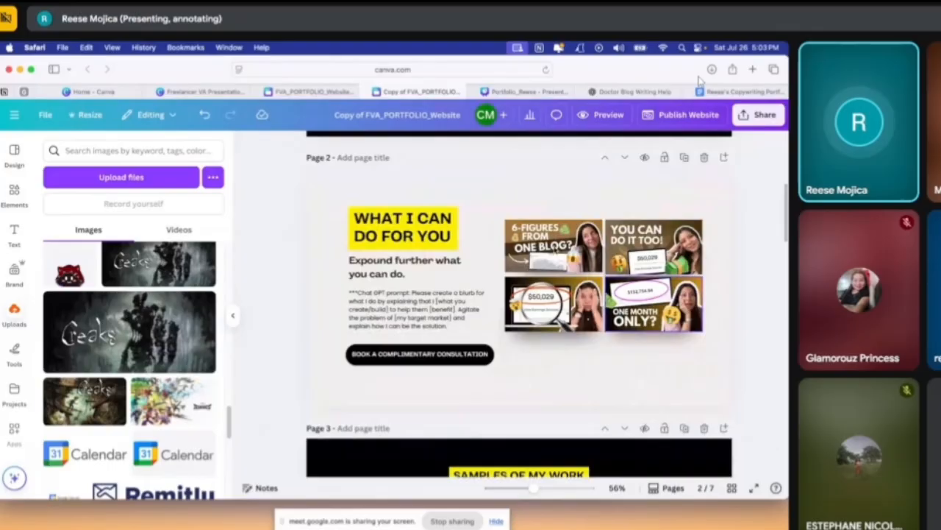
# Select the Table of Contents, Media Coverage and Meet the Person Behind the Brand images on page 4 of the portfolio presentation for copying
pyautogui.click(534, 91)
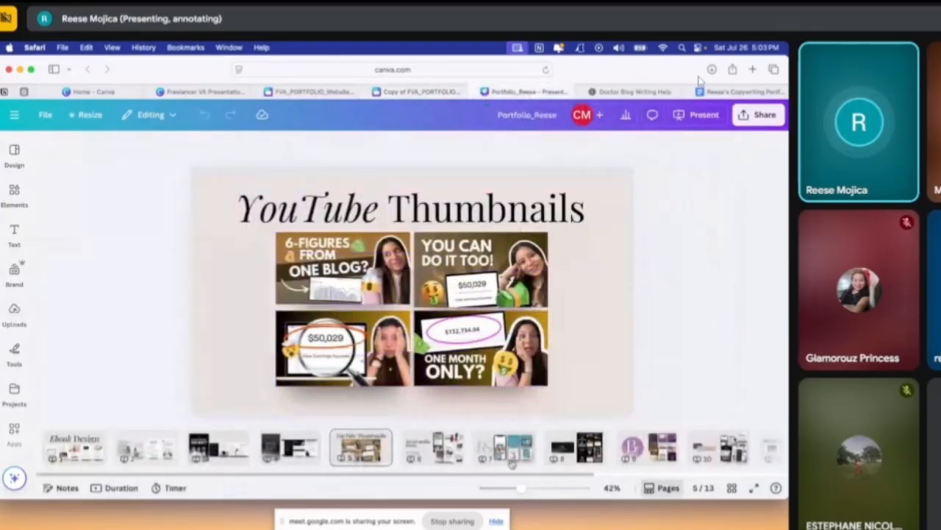
pyautogui.click(507, 447)
pyautogui.click(289, 446)
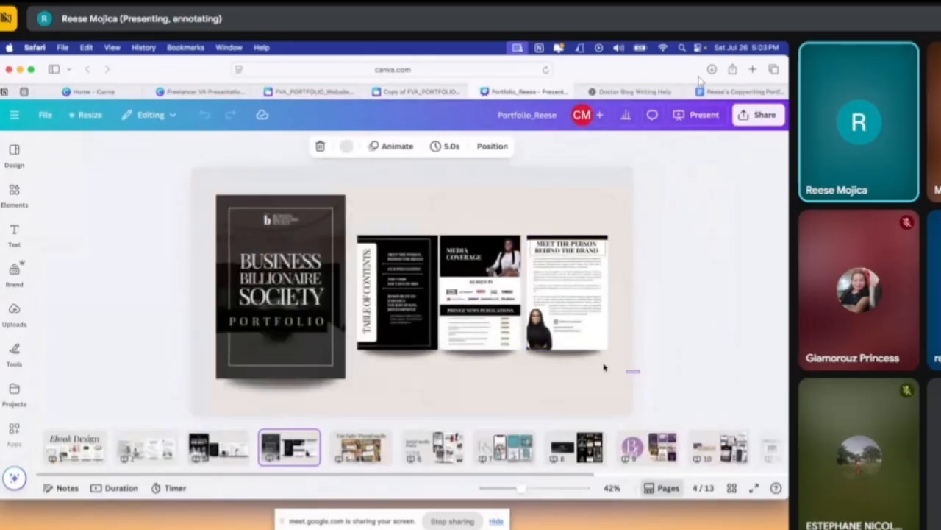
pyautogui.moveTo(605, 367); pyautogui.dragTo(356, 219)
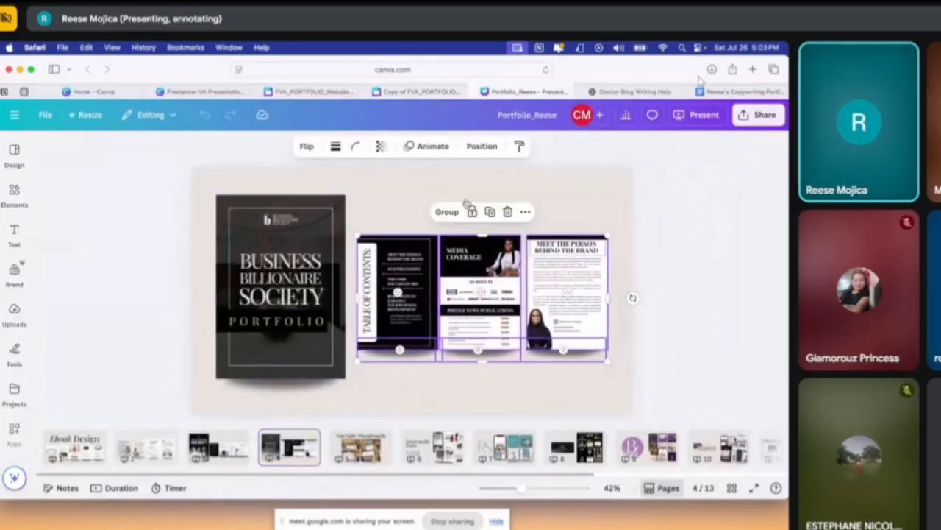
# Replace the eight empty image frames under "SAMPLES OF MY WORK" on page 3 of the website copy with the three copied portfolio images
pyautogui.click(321, 92)
pyautogui.click(416, 91)
pyautogui.scroll(-2, 661, 424)
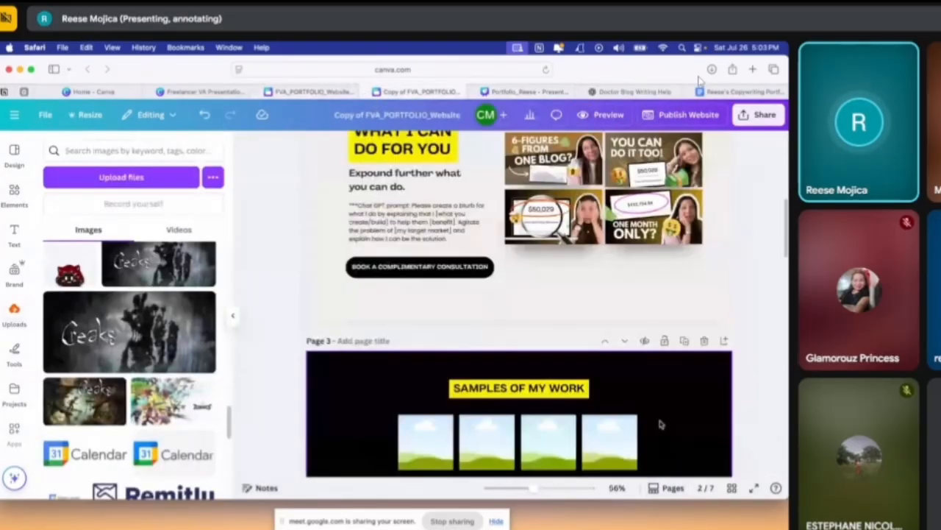
pyautogui.scroll(-3, 661, 424)
pyautogui.moveTo(669, 446); pyautogui.dragTo(362, 317)
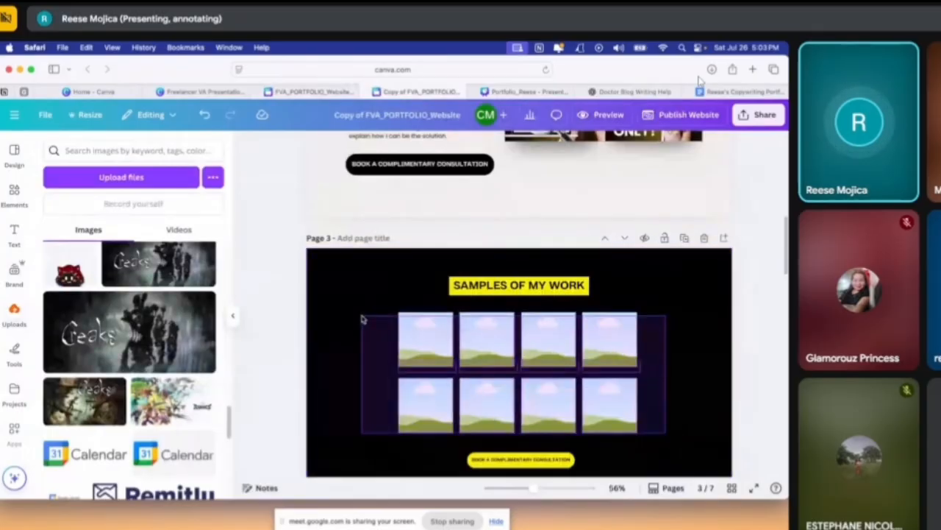
pyautogui.press('Delete')
pyautogui.press('super+v')
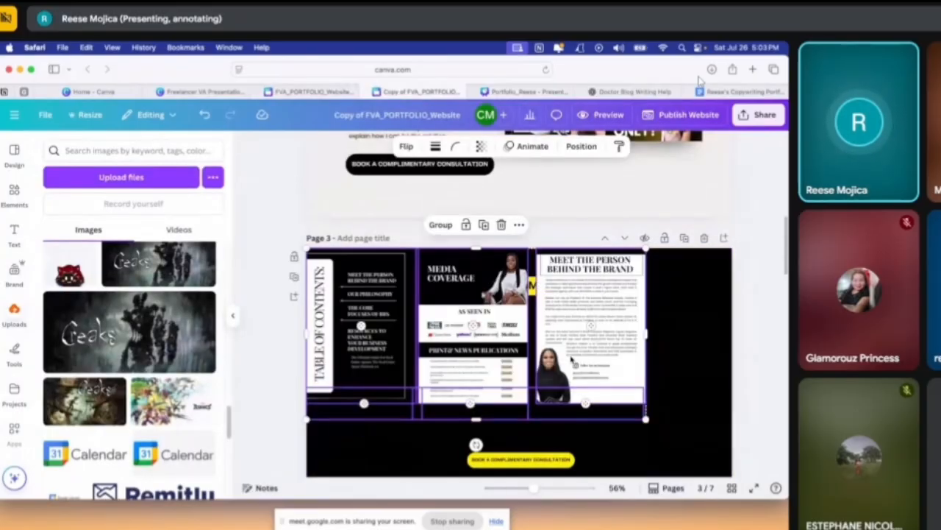
# Shrink the three pasted images on page 3 and centre them between the "SAMPLES OF MY WORK" heading and the consultation button
pyautogui.moveTo(694, 468); pyautogui.dragTo(646, 429)
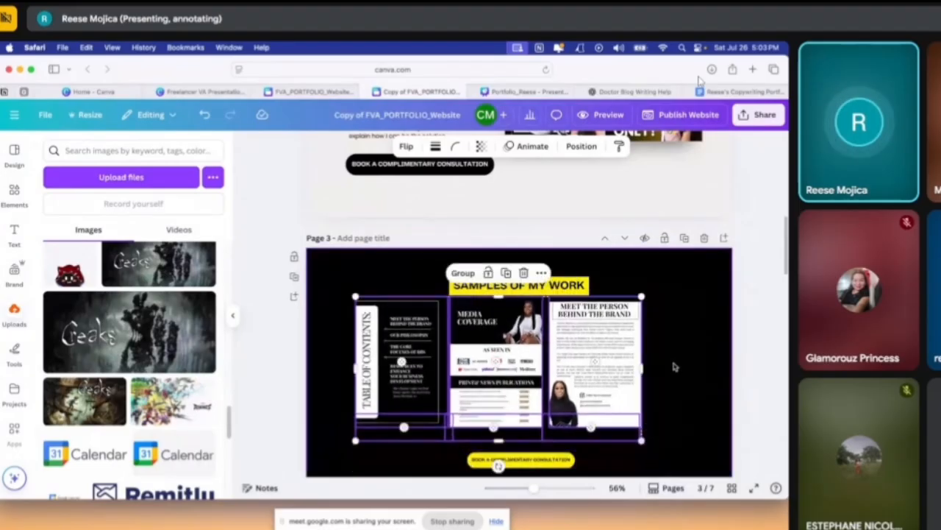
pyautogui.click(699, 397)
pyautogui.moveTo(679, 374); pyautogui.dragTo(378, 349)
pyautogui.moveTo(408, 359); pyautogui.dragTo(424, 356)
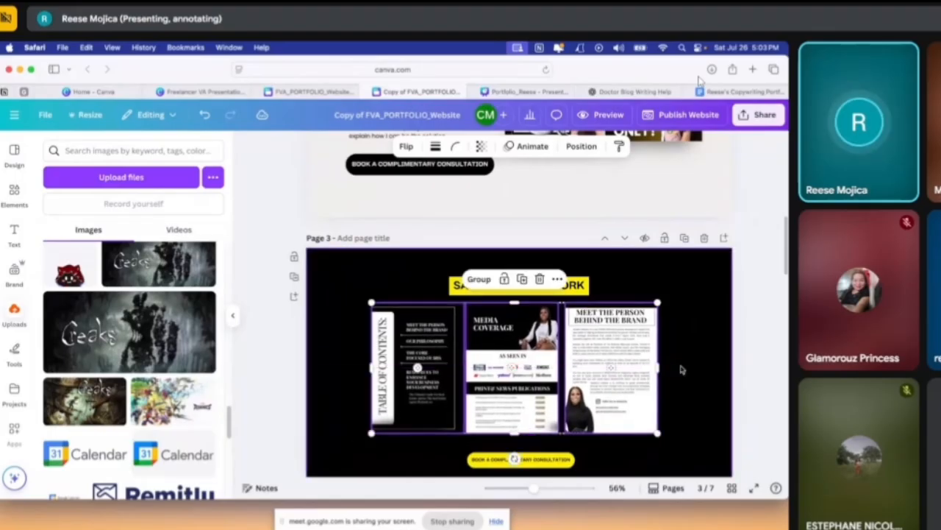
pyautogui.click(681, 371)
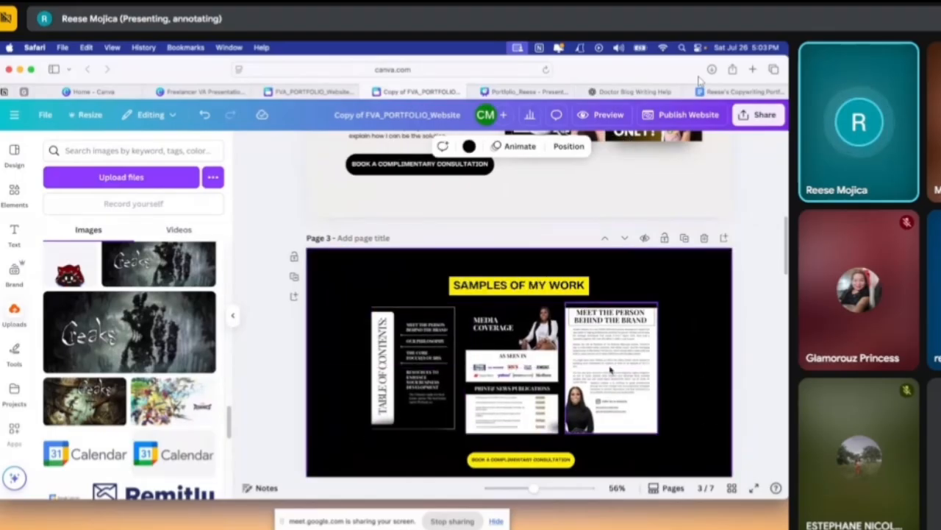
# Review the layout of the thumbnails on page 2 and the work samples on page 3 of the website copy
pyautogui.moveTo(553, 493); pyautogui.dragTo(534, 492)
pyautogui.scroll(-2, 707, 384)
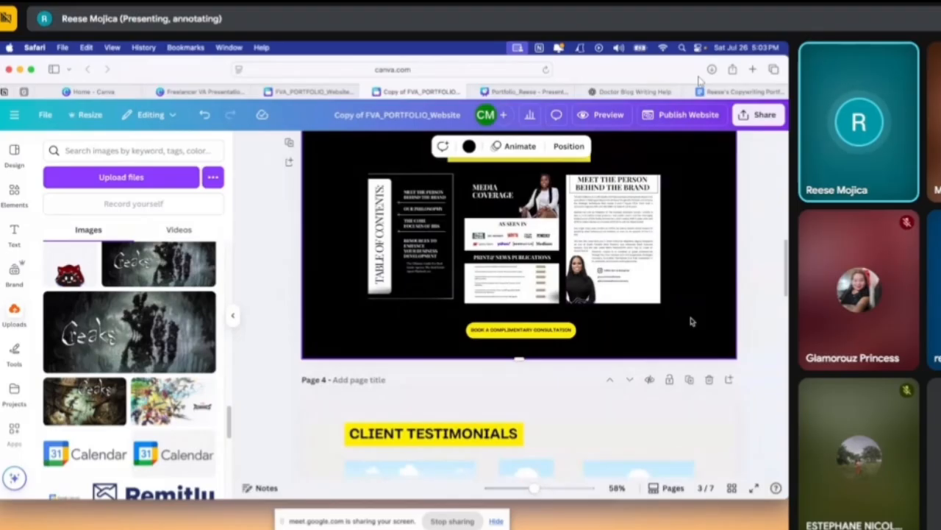
pyautogui.scroll(2, 706, 293)
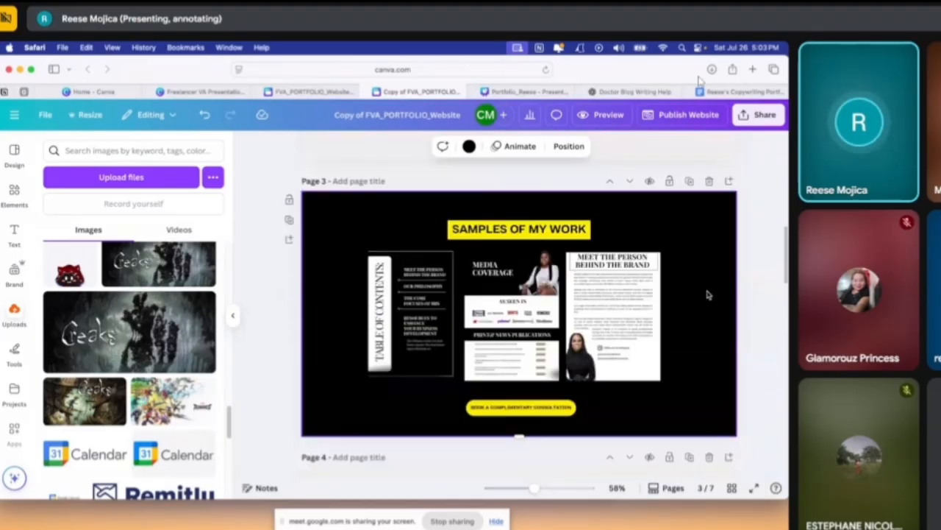
pyautogui.scroll(5, 708, 294)
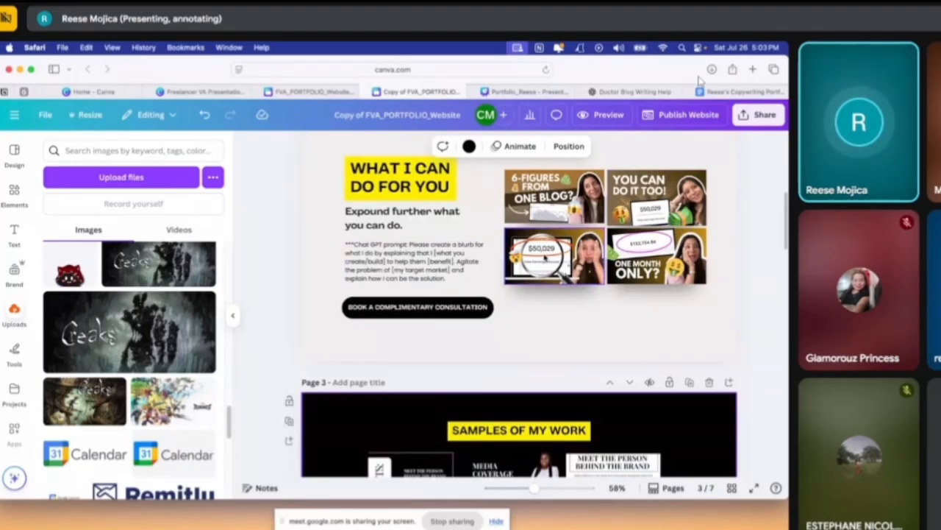
pyautogui.click(544, 258)
pyautogui.click(705, 340)
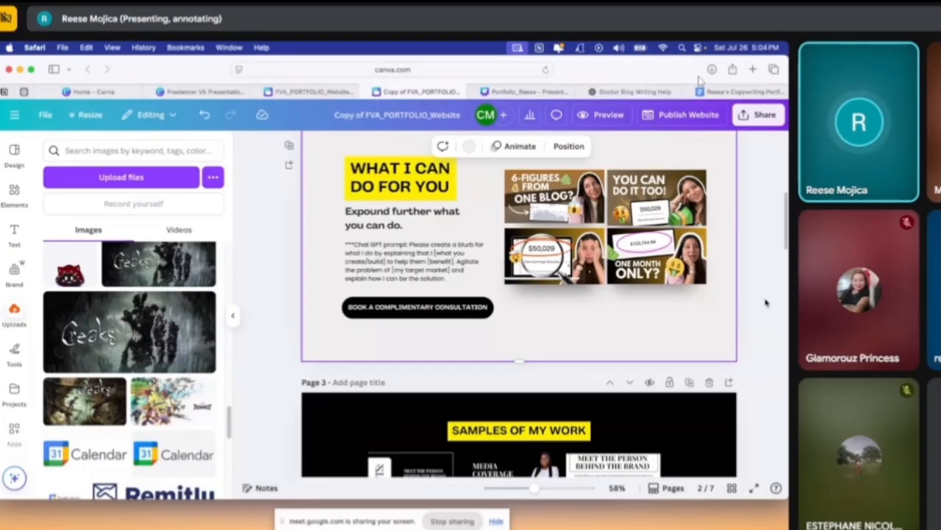
pyautogui.scroll(-3, 765, 303)
pyautogui.scroll(3, 741, 308)
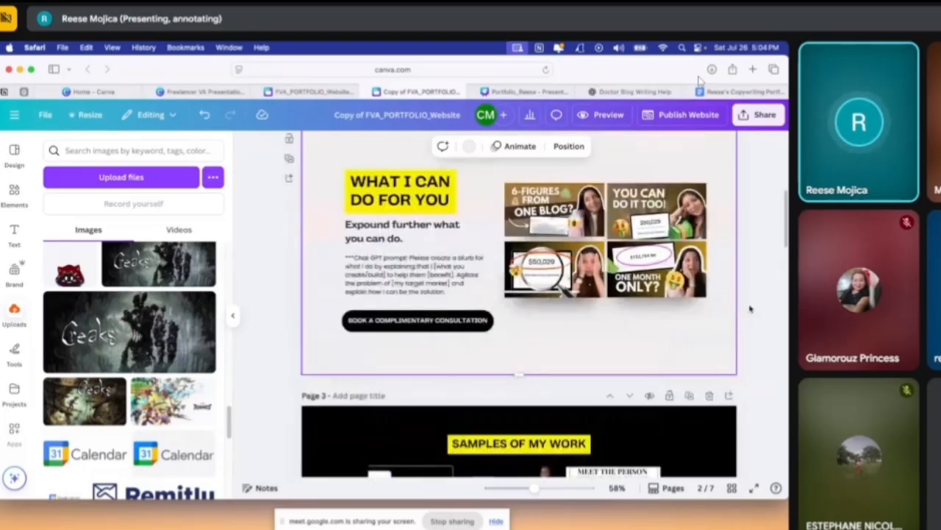
pyautogui.scroll(-3, 723, 333)
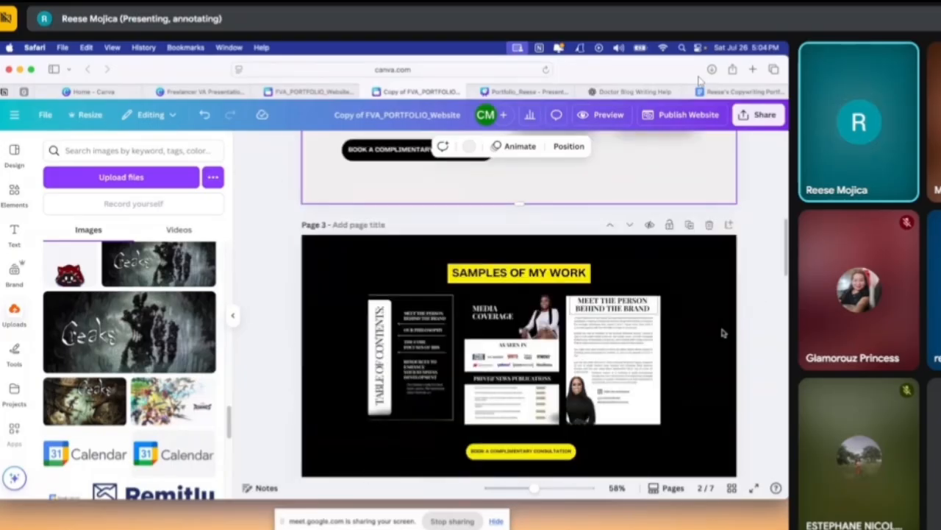
pyautogui.scroll(3, 672, 342)
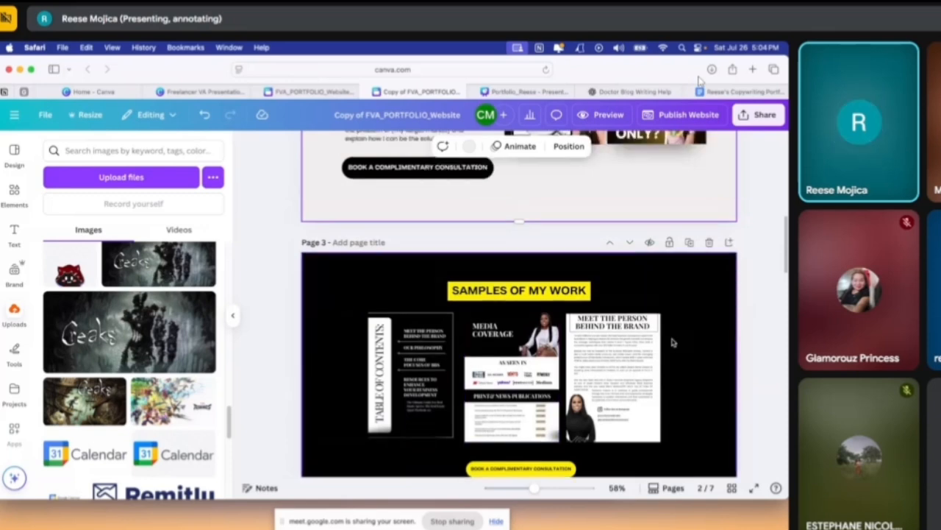
pyautogui.scroll(1, 673, 342)
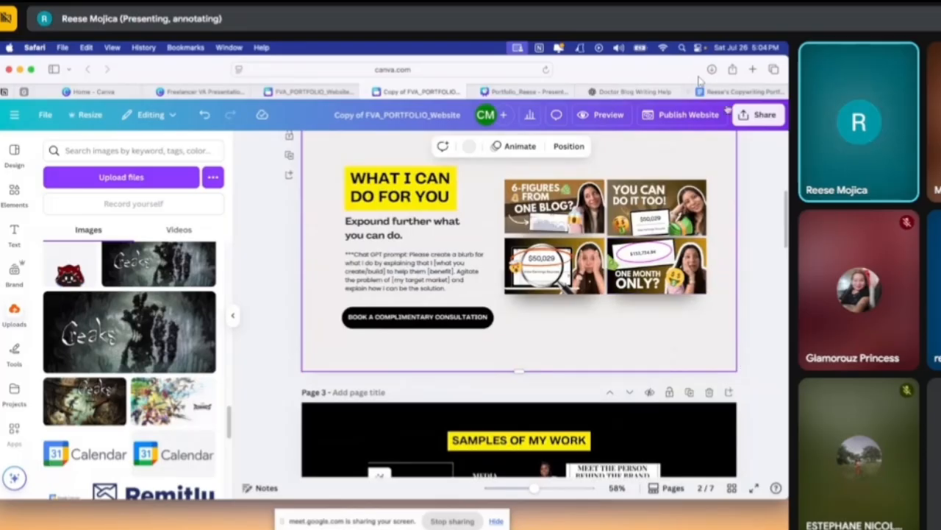
# Switch to the copywriting portfolio in Google Docs and look over its sample emails and the "Brands I've worked with" section
pyautogui.click(739, 91)
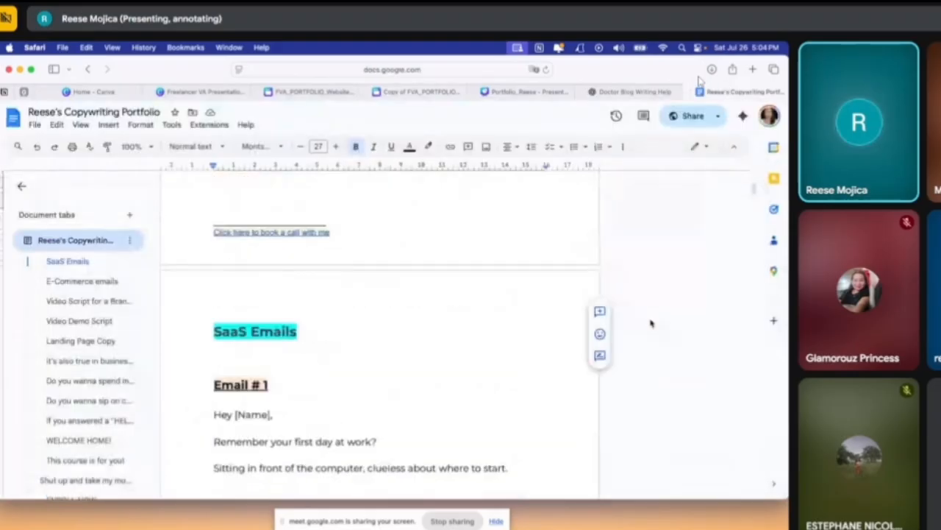
pyautogui.scroll(-12, 650, 323)
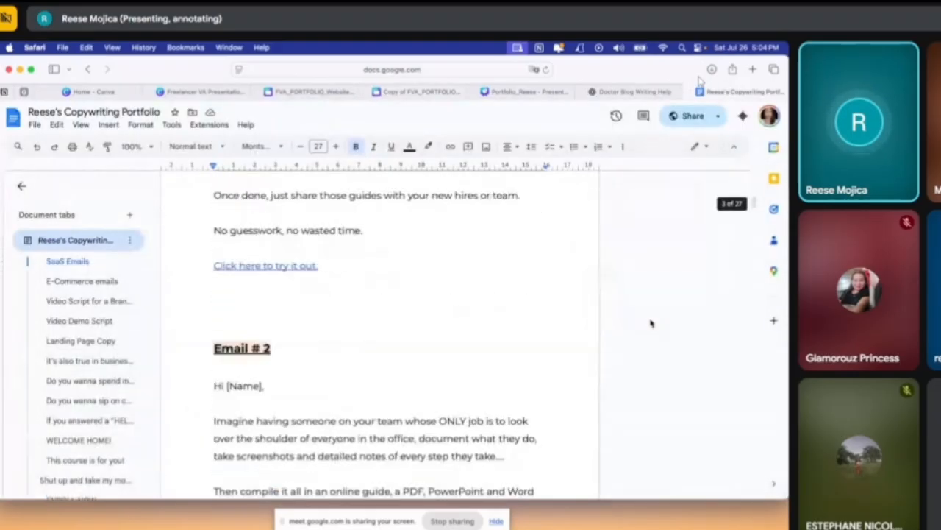
pyautogui.scroll(12, 650, 323)
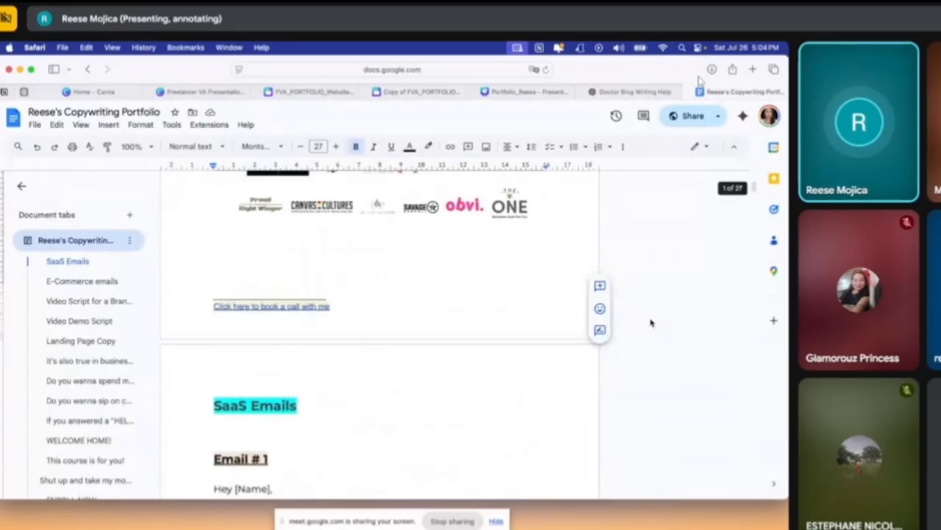
pyautogui.scroll(-5, 650, 322)
pyautogui.scroll(8, 650, 323)
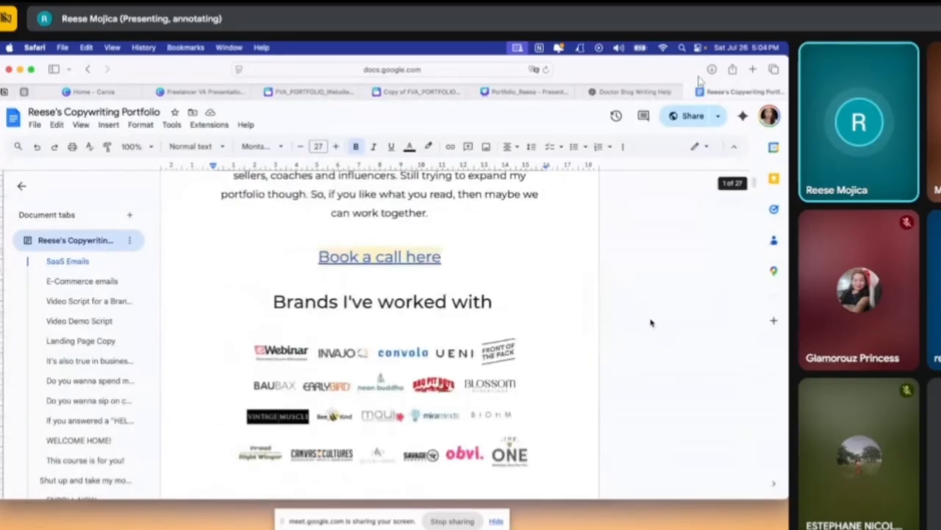
pyautogui.scroll(4, 650, 323)
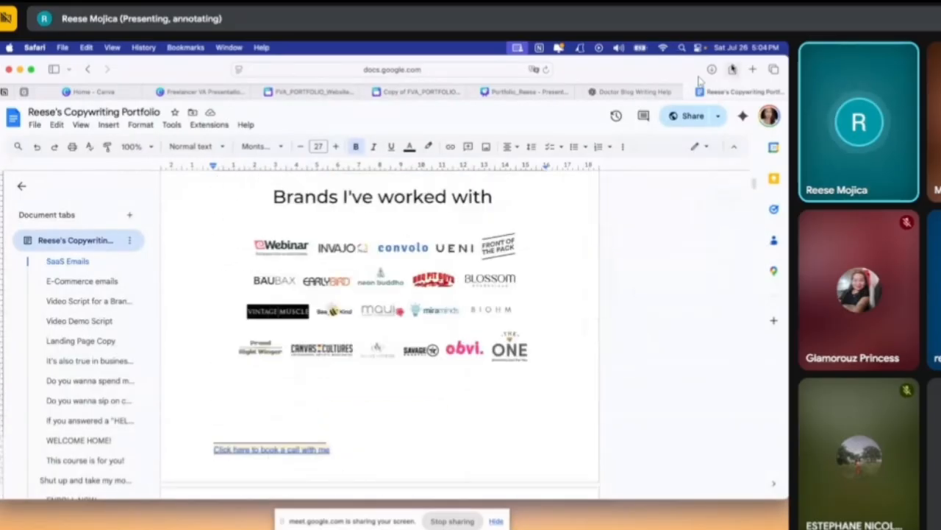
# Go to milled.com in a new browser tab and open the Satya Jewelry newsletter from the newest emails
pyautogui.click(753, 69)
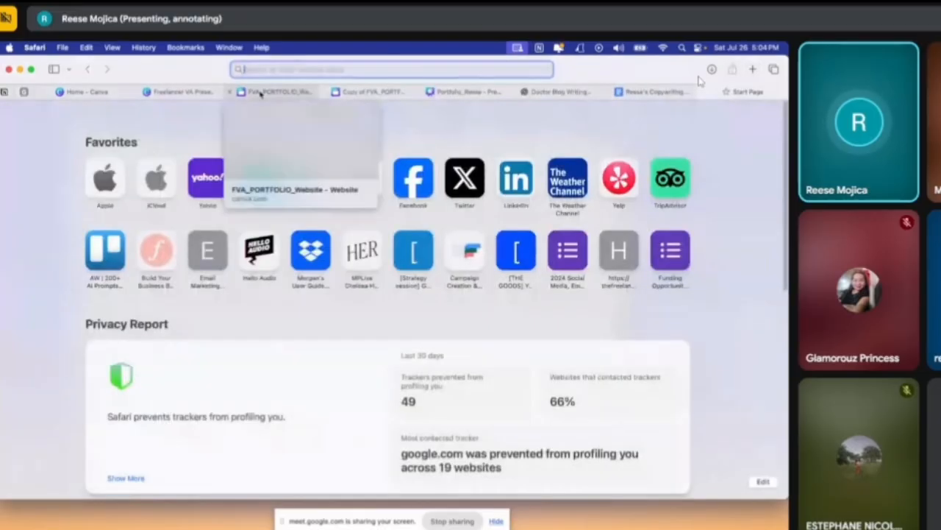
pyautogui.write('ill')
pyautogui.press('BackSpace')
pyautogui.press('BackSpace')
pyautogui.press('BackSpace')
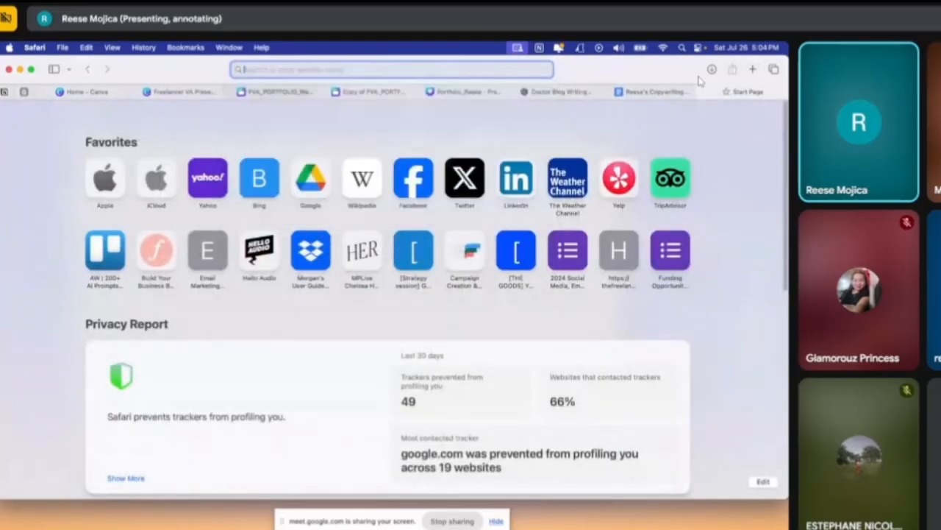
pyautogui.write('milled.com')
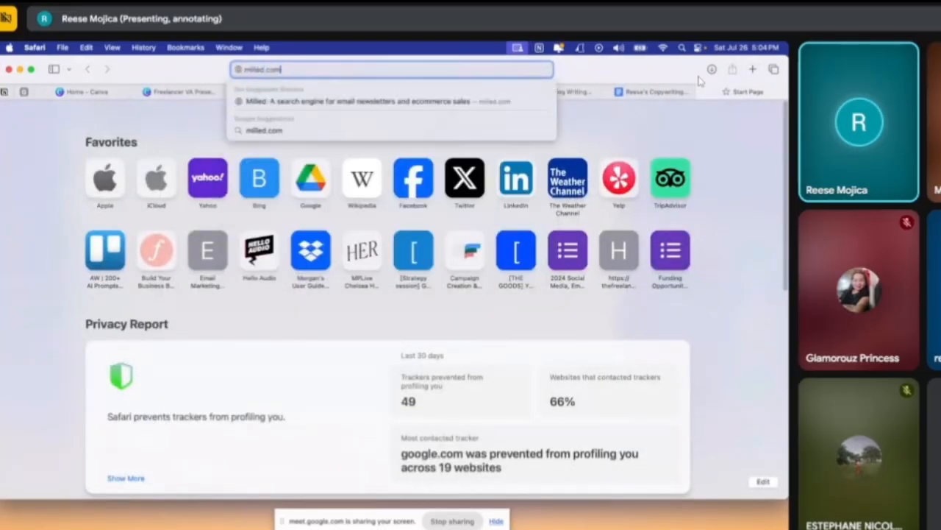
pyautogui.press('Return')
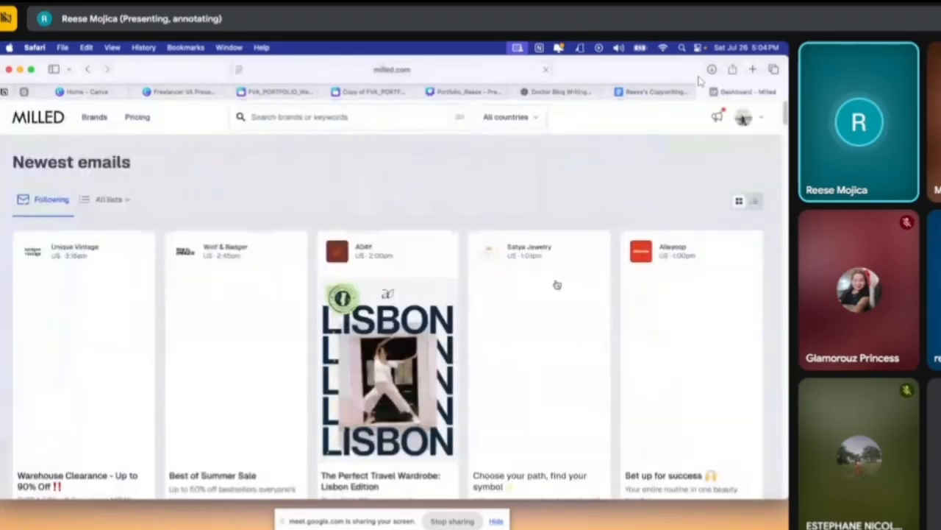
pyautogui.click(394, 314)
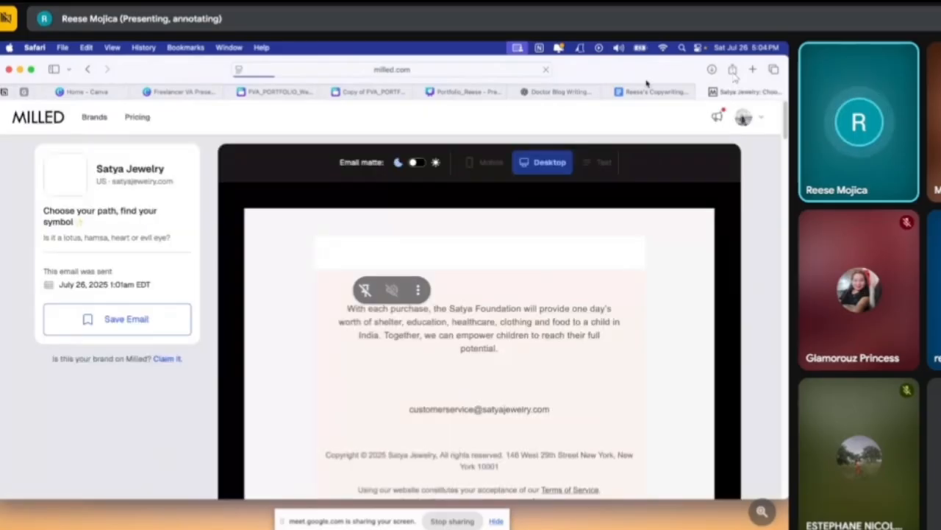
# Return to the copywriting portfolio in Google Docs and examine its introduction, the "Brands I've worked with" logos and the sample SaaS emails
pyautogui.click(651, 91)
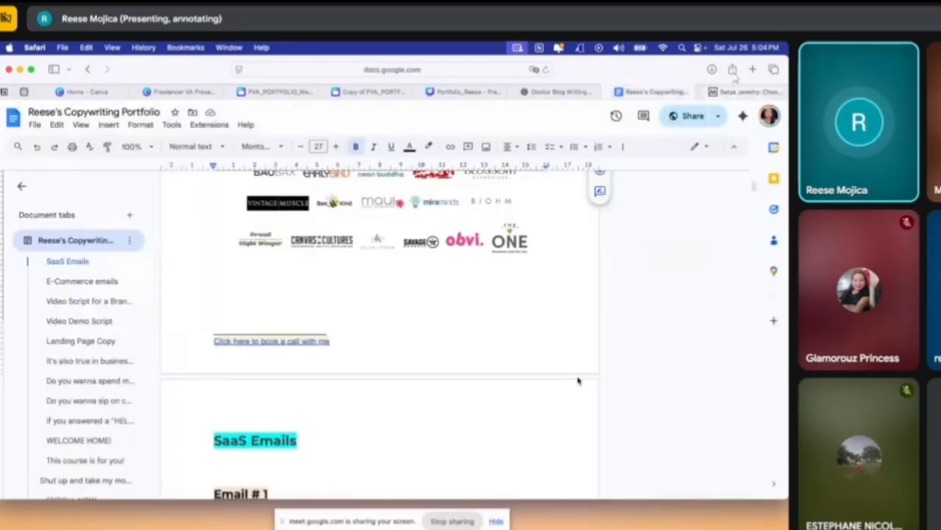
pyautogui.scroll(-5, 577, 376)
pyautogui.scroll(-4, 412, 364)
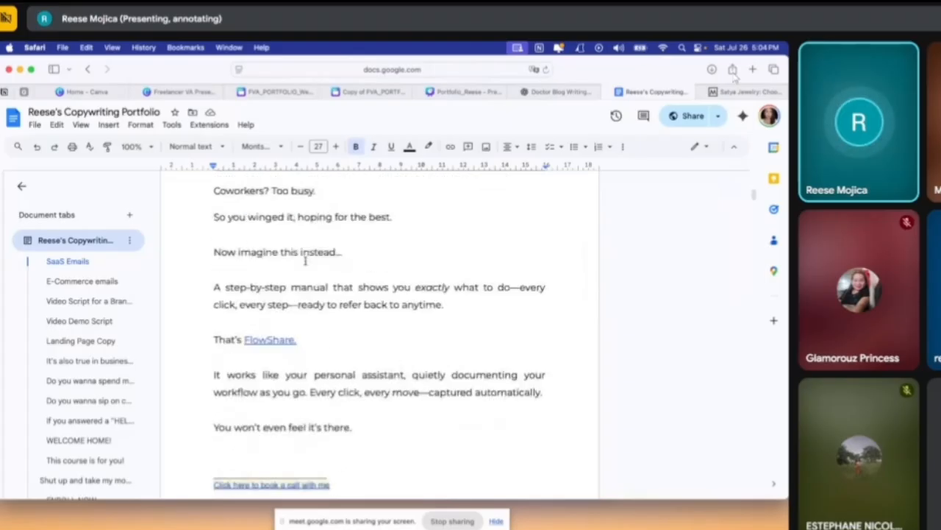
pyautogui.scroll(-8, 437, 357)
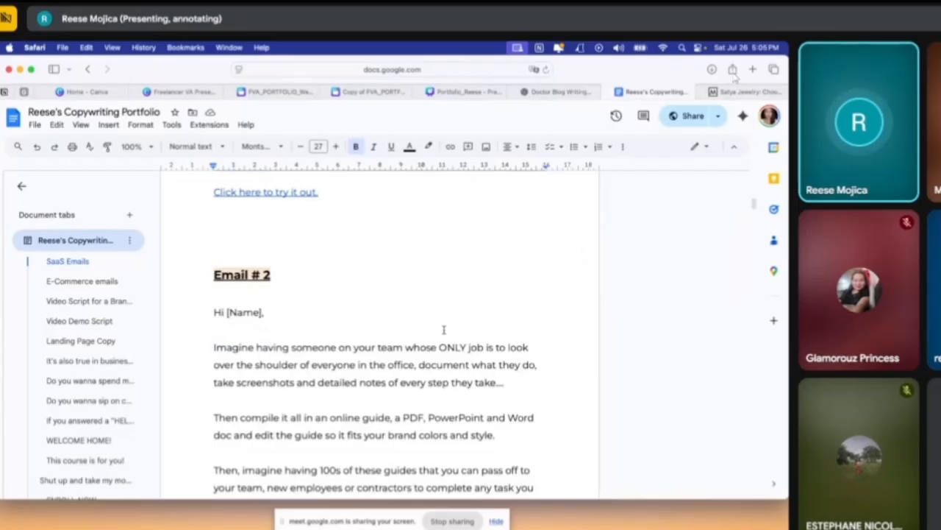
pyautogui.scroll(10, 353, 319)
pyautogui.scroll(10, 273, 195)
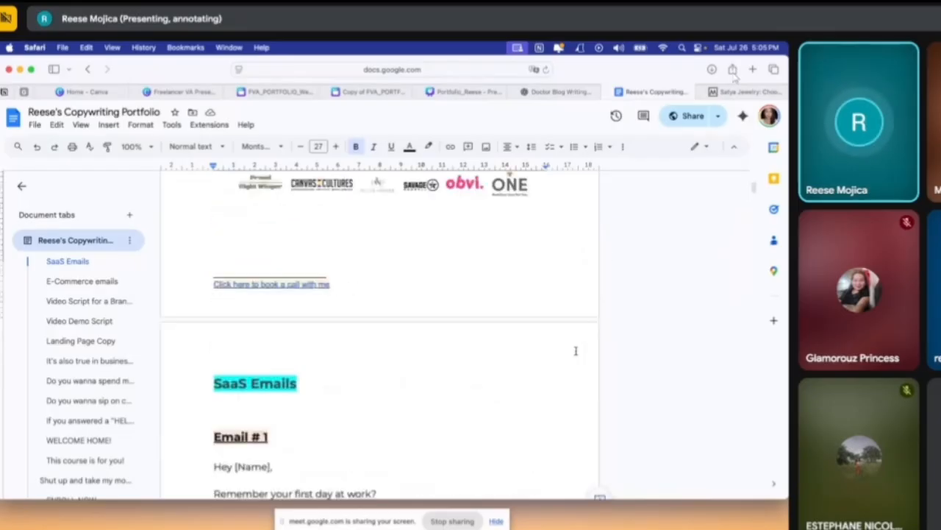
pyautogui.scroll(-3, 305, 307)
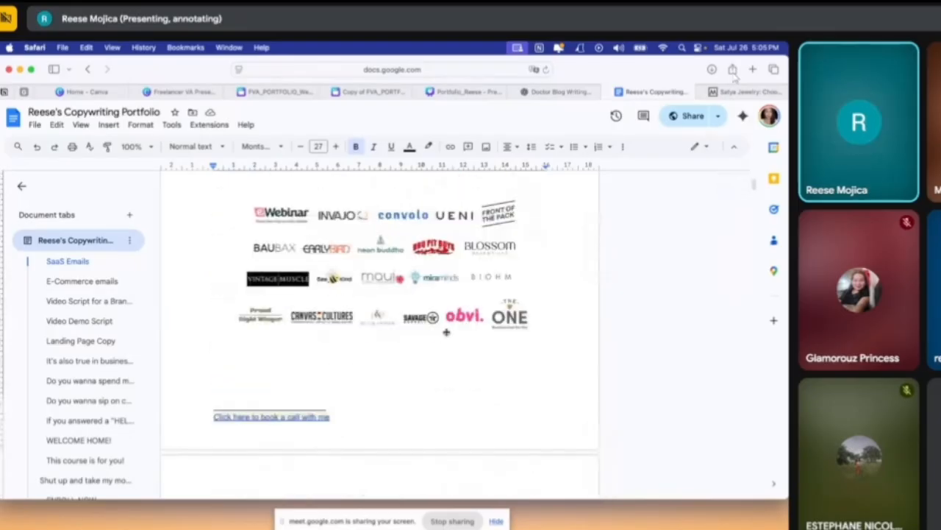
pyautogui.scroll(5, 611, 357)
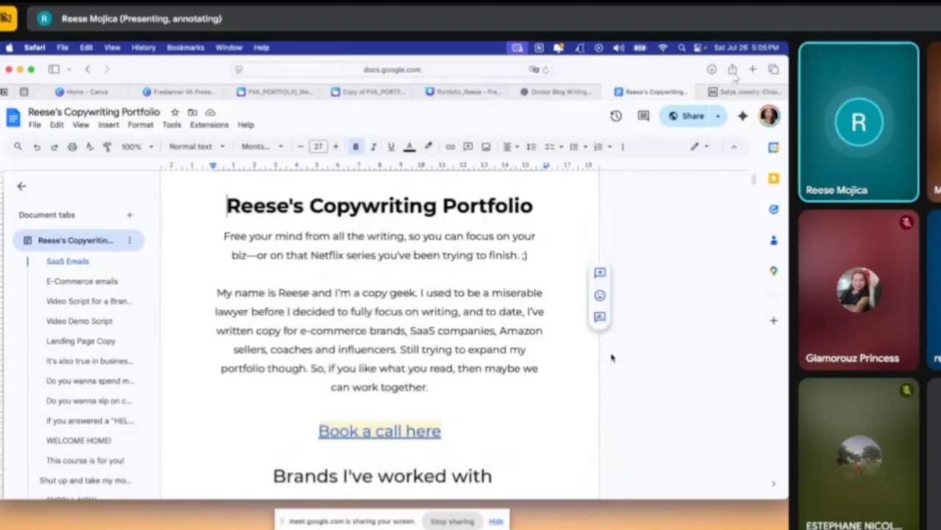
pyautogui.scroll(-1, 611, 357)
pyautogui.scroll(-5, 611, 357)
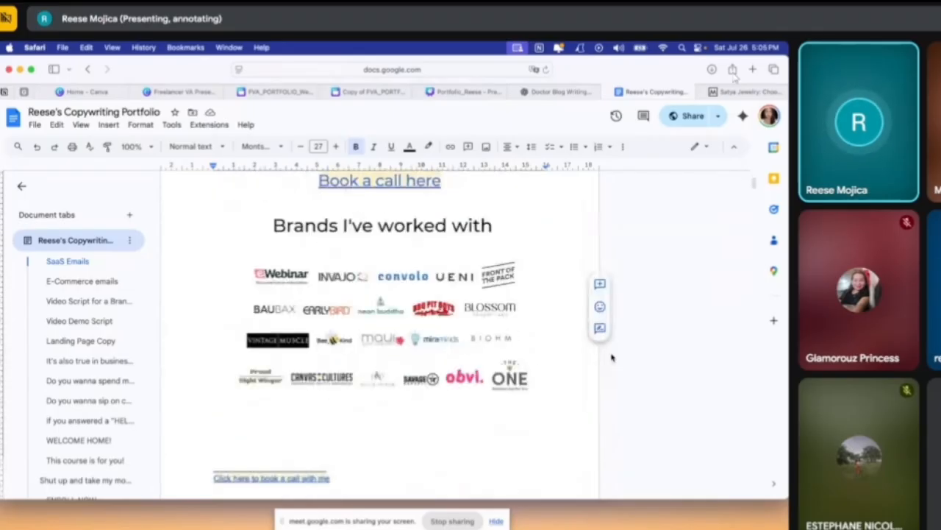
pyautogui.scroll(-15, 612, 357)
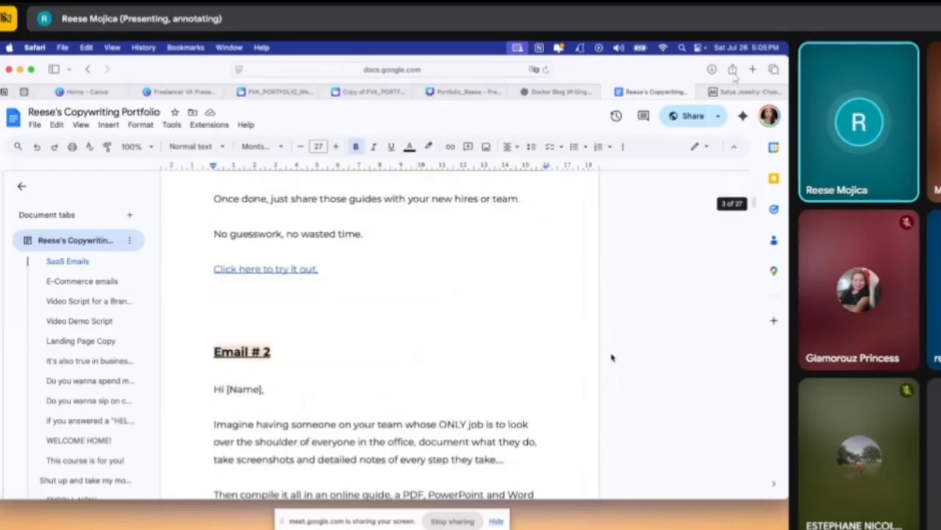
pyautogui.scroll(5, 607, 349)
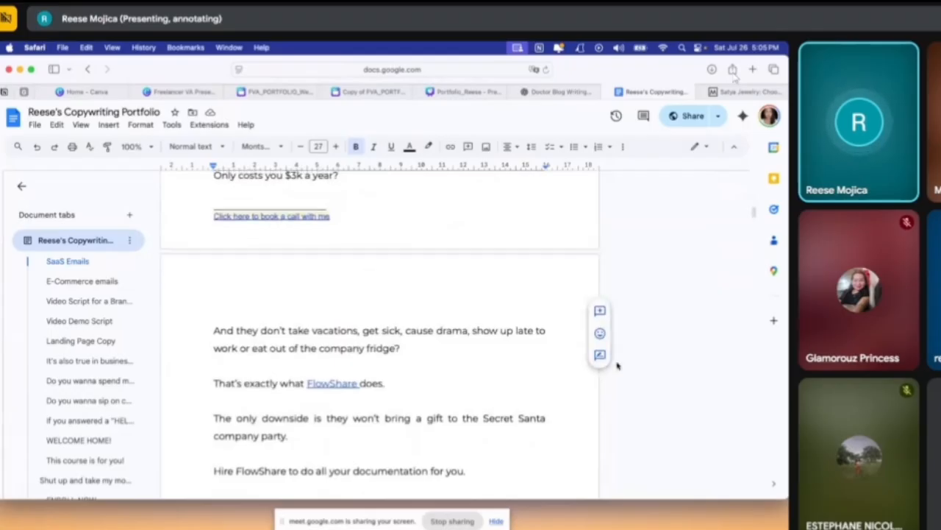
pyautogui.scroll(3, 623, 339)
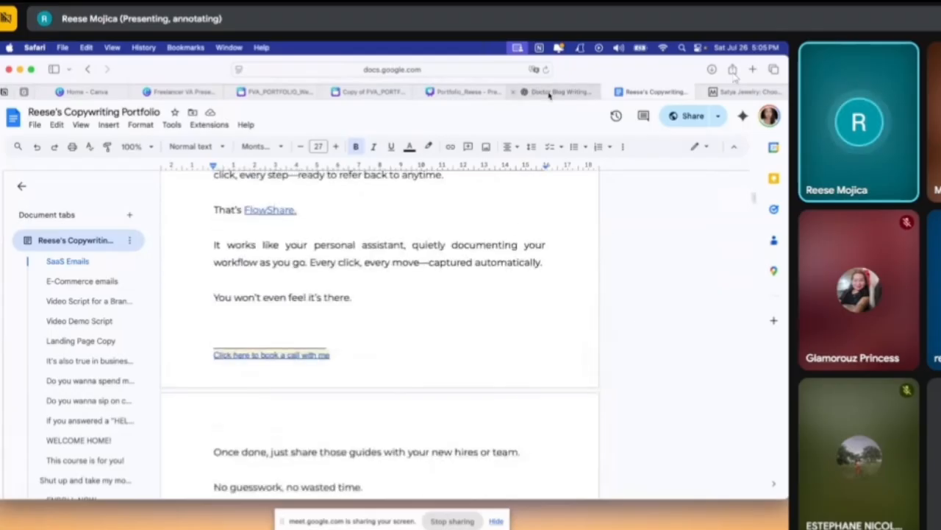
# Switch to the website copy in Canva and look over pages 1 to 3
pyautogui.click(551, 92)
pyautogui.click(444, 93)
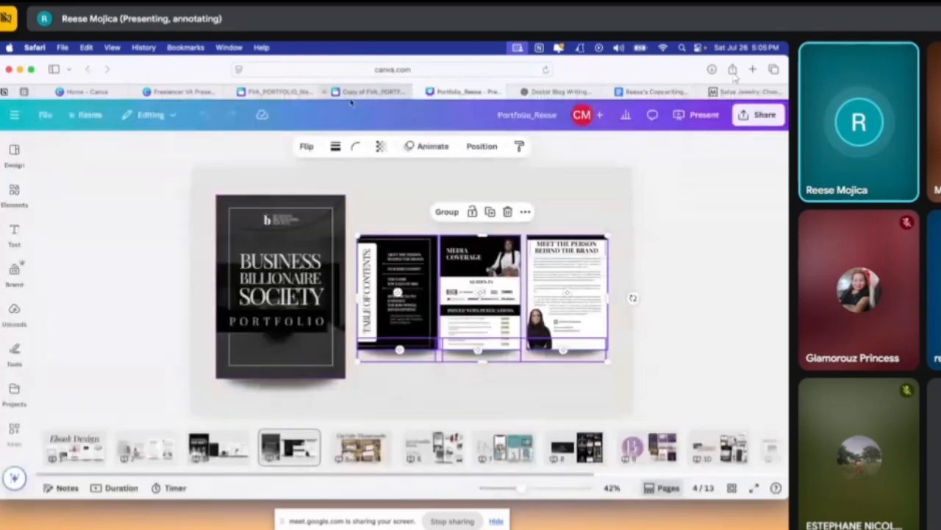
pyautogui.click(371, 91)
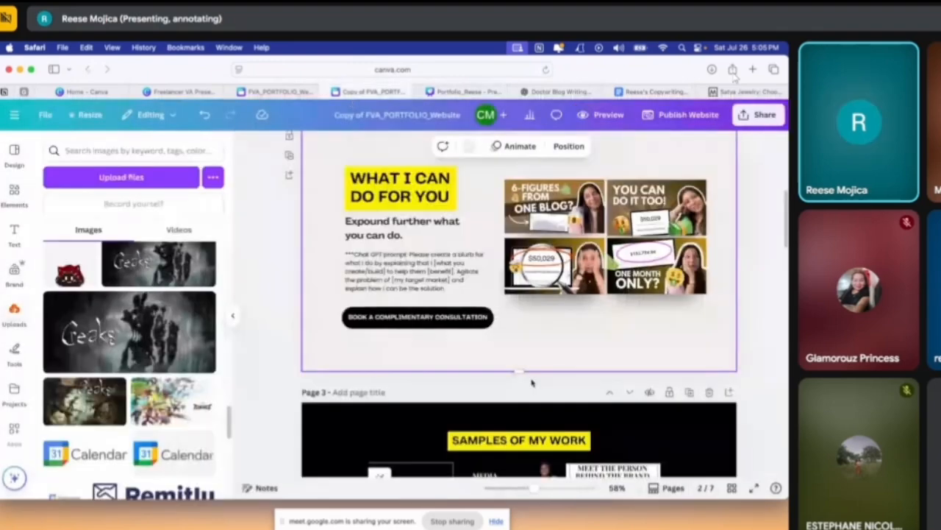
pyautogui.scroll(-3, 640, 377)
pyautogui.scroll(7, 670, 406)
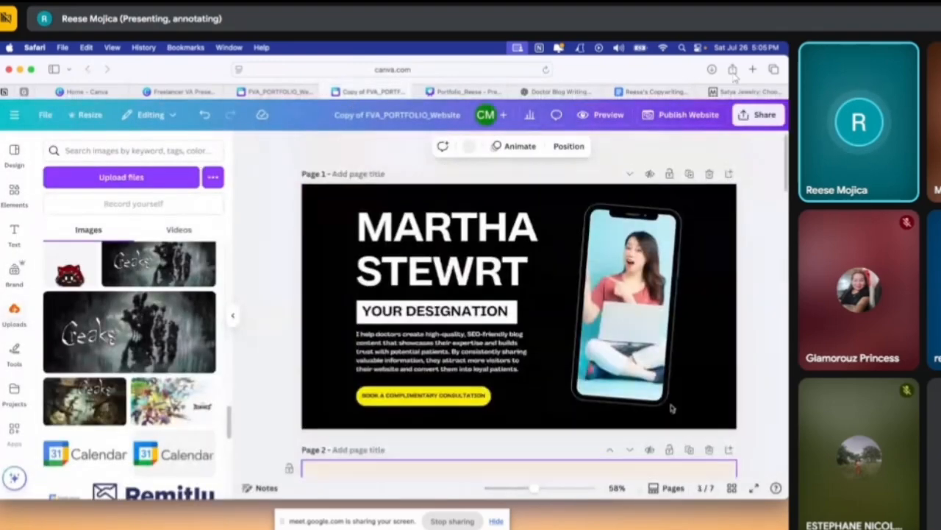
pyautogui.scroll(-5, 670, 407)
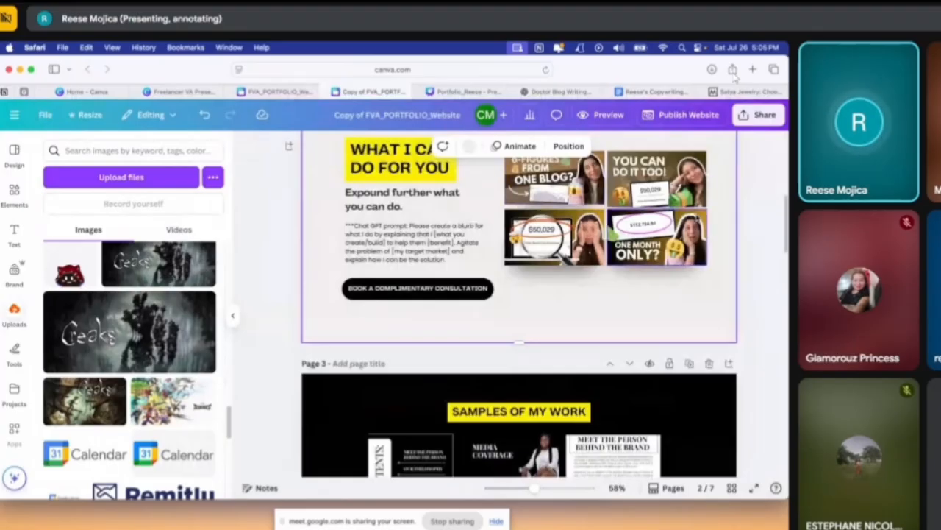
# Open the link entry for the "BOOK A COMPLIMENTARY CONSULTATION" text on page 2 and dismiss it without adding a link
pyautogui.click(451, 287)
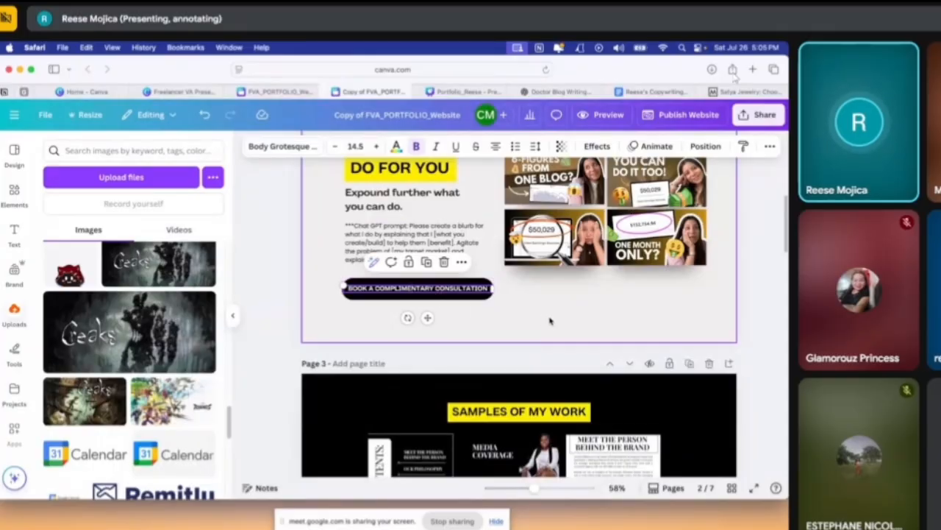
pyautogui.click(483, 332)
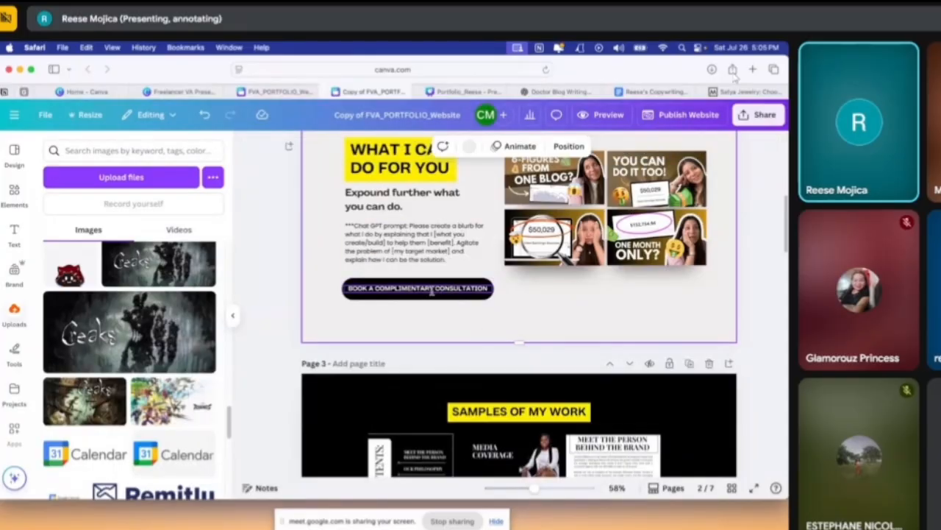
pyautogui.click(428, 289)
pyautogui.rightClick(429, 289)
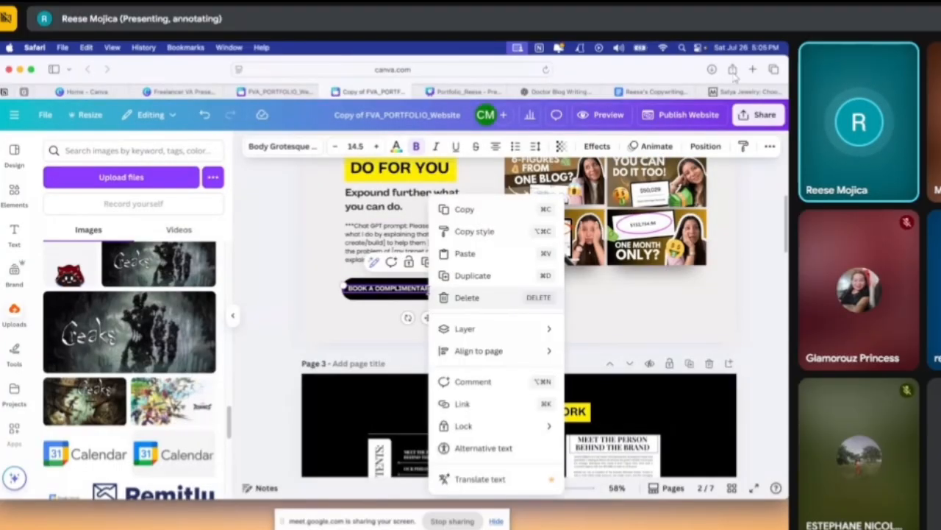
pyautogui.click(511, 414)
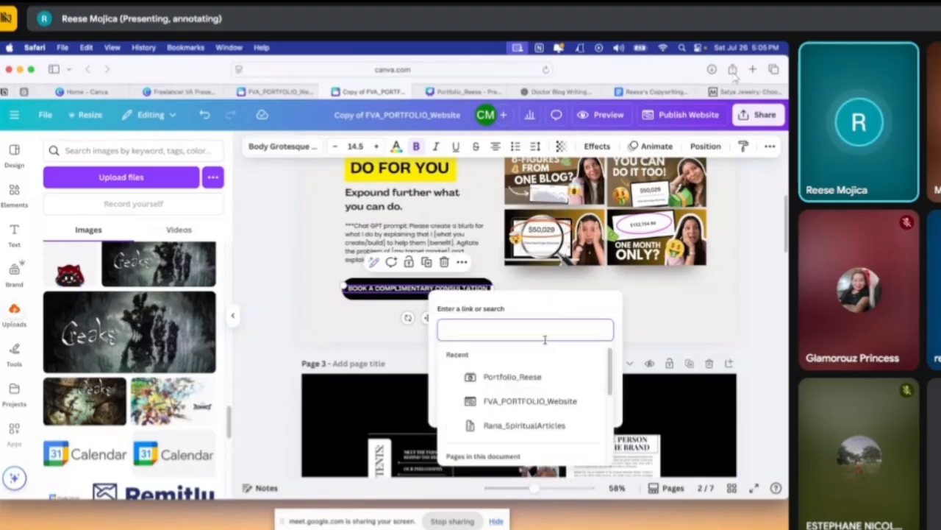
pyautogui.click(665, 300)
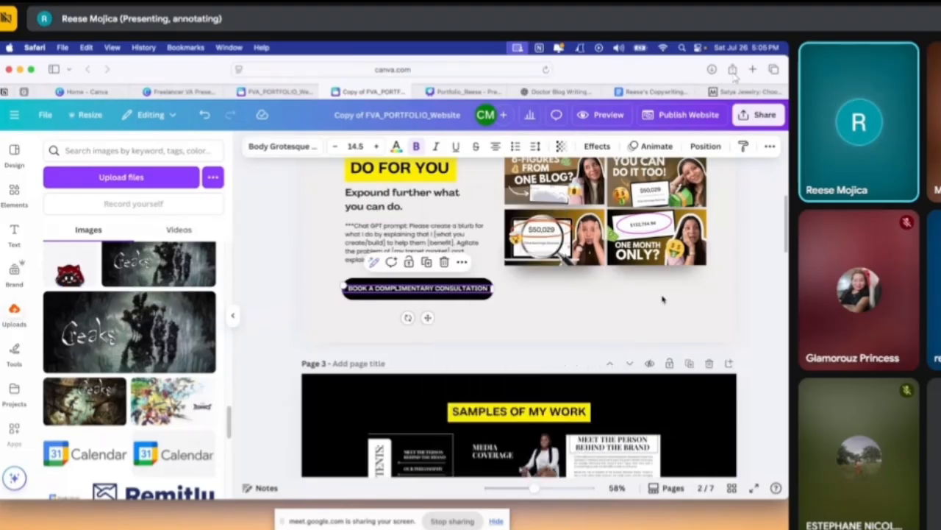
pyautogui.scroll(1, 609, 344)
pyautogui.click(609, 343)
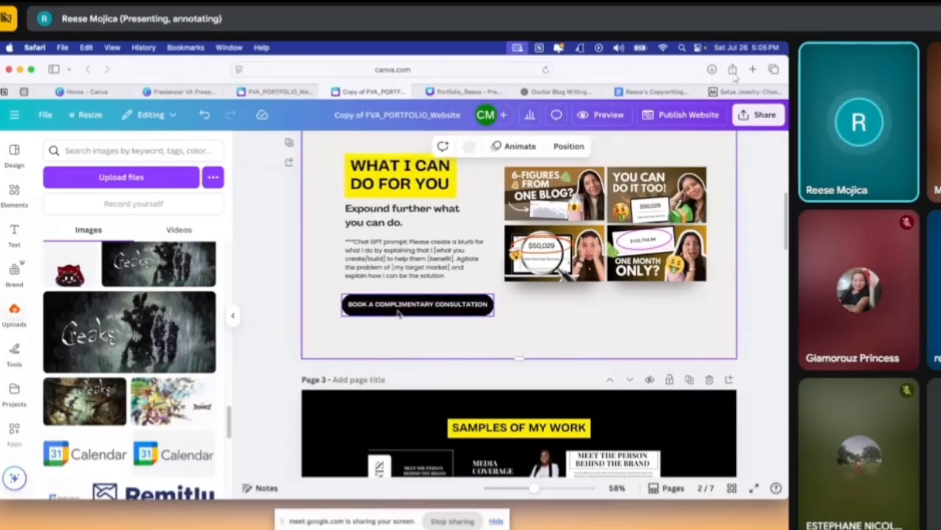
# Check the Calendly account slide in the Freelancer VA presentation, and view the link entry of page 2's consultation button in the website copy again
pyautogui.click(265, 91)
pyautogui.click(180, 92)
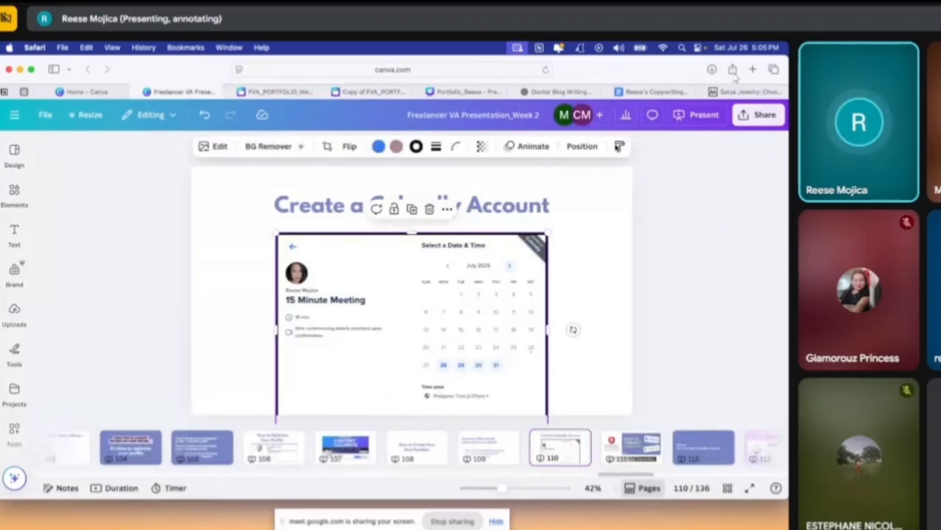
pyautogui.click(361, 91)
pyautogui.click(444, 309)
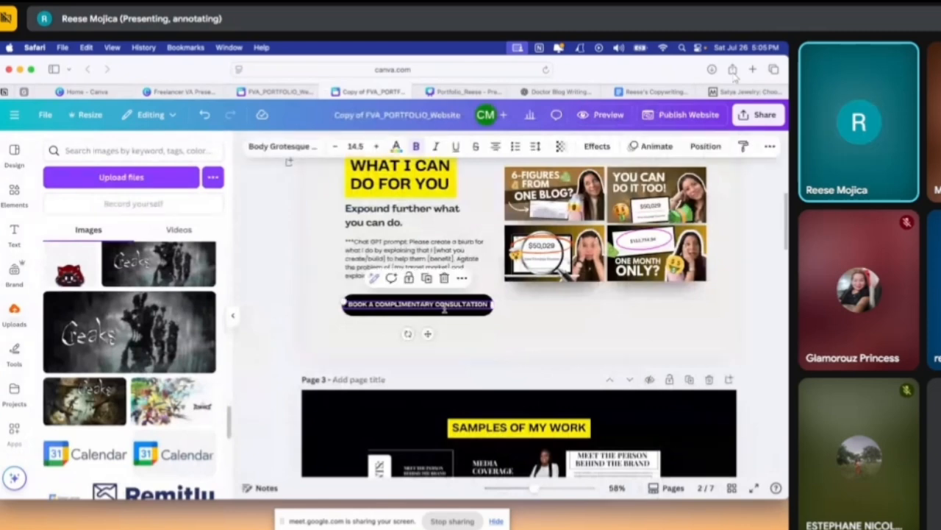
pyautogui.rightClick(444, 309)
pyautogui.click(500, 399)
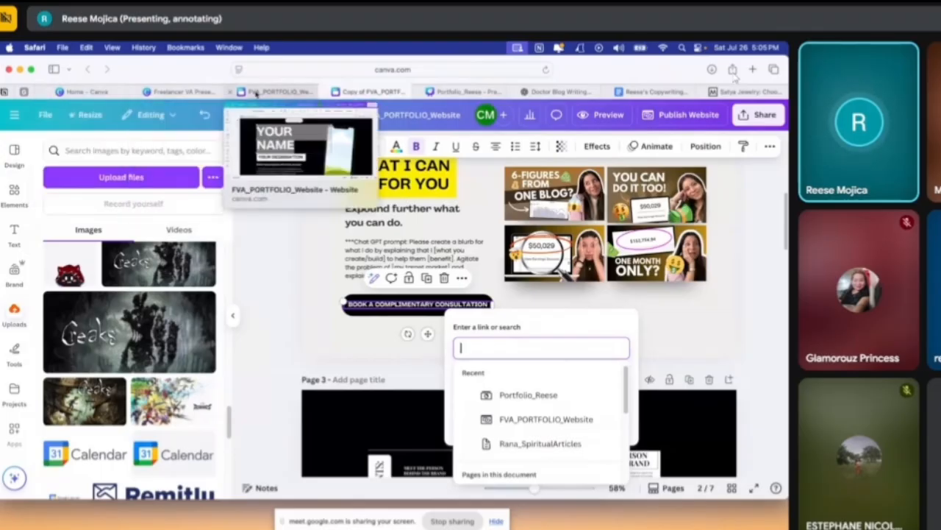
pyautogui.click(660, 323)
# Review pages 1 to 3 of the website copy, examining the consultation button on page 2
pyautogui.scroll(-5, 515, 317)
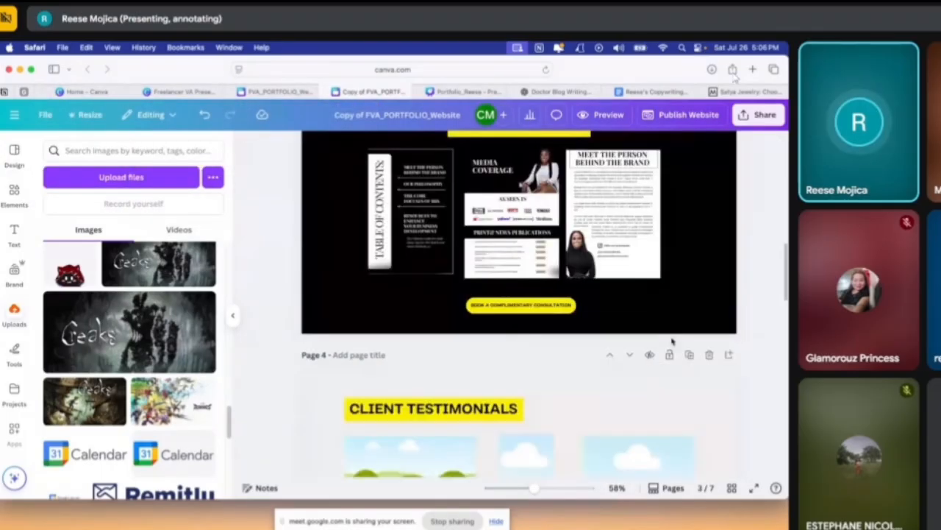
pyautogui.scroll(10, 704, 330)
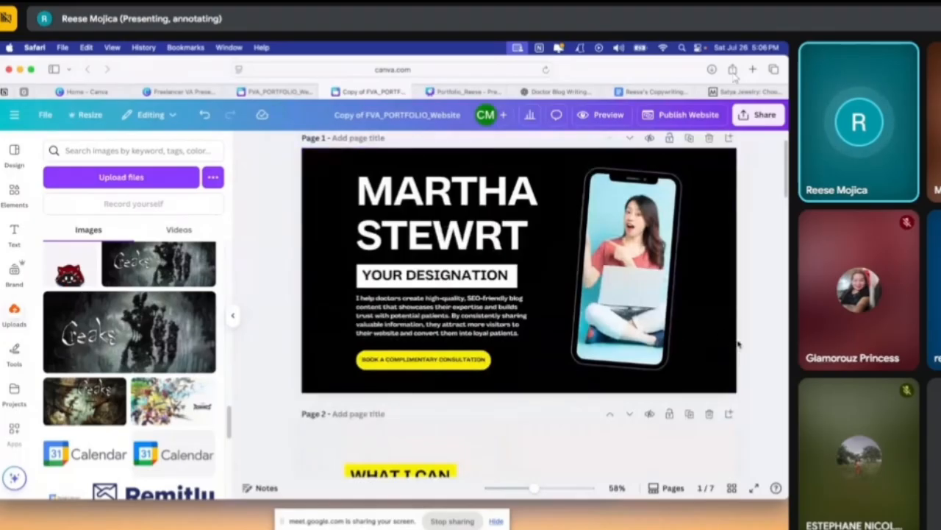
pyautogui.scroll(-5, 738, 344)
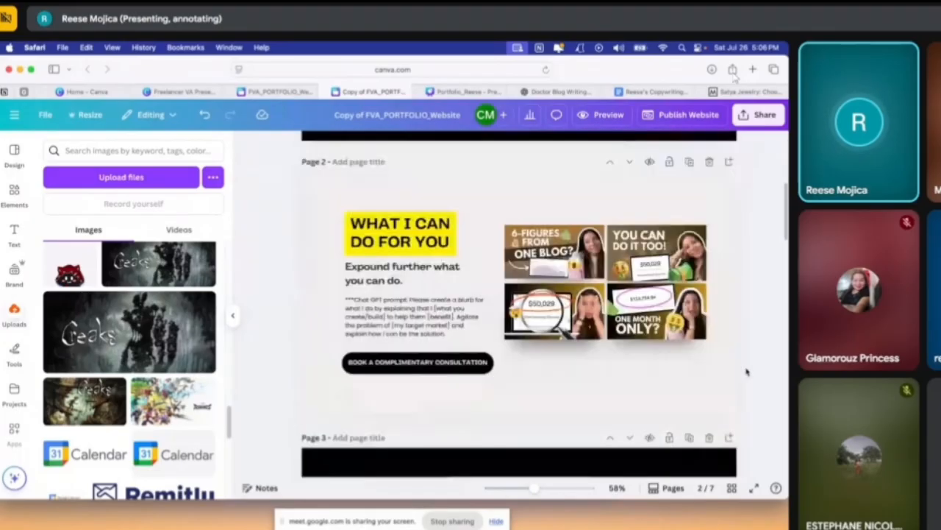
pyautogui.scroll(-2, 746, 372)
pyautogui.scroll(-2, 746, 372)
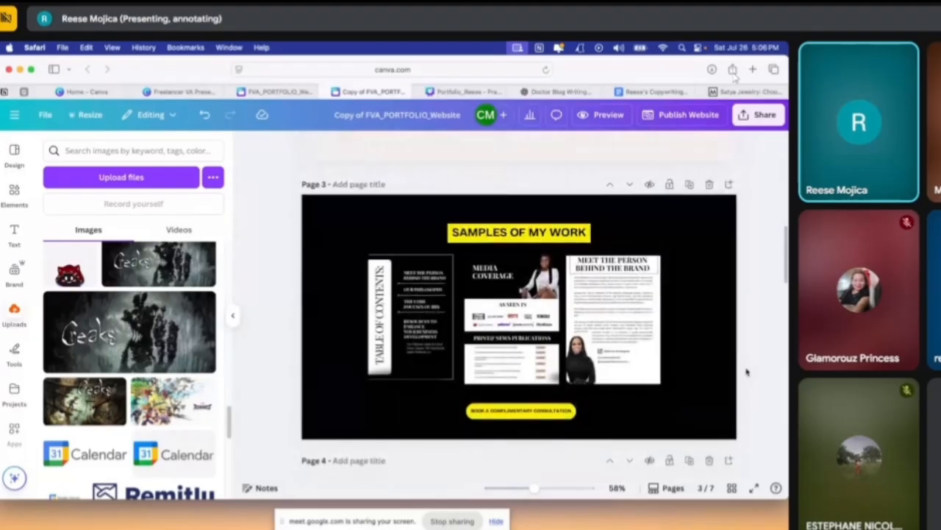
pyautogui.scroll(3, 745, 372)
pyautogui.click(461, 296)
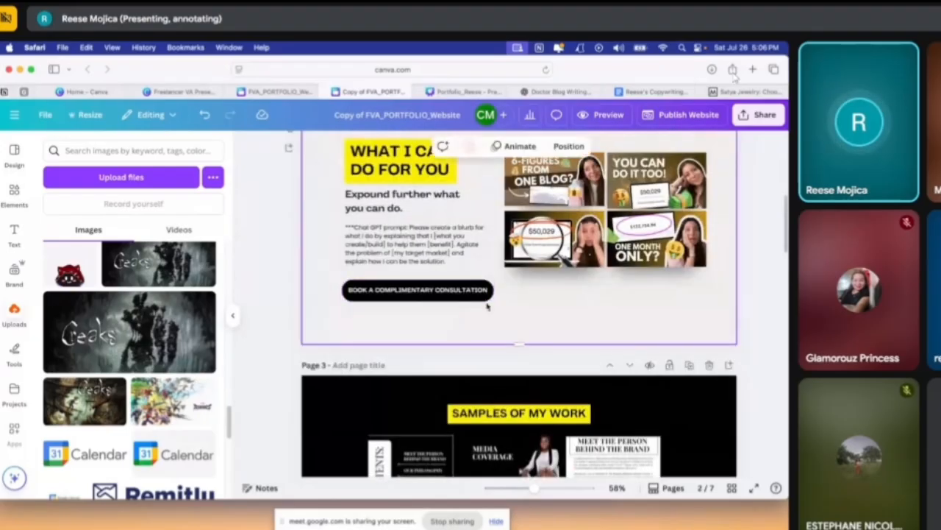
pyautogui.click(444, 292)
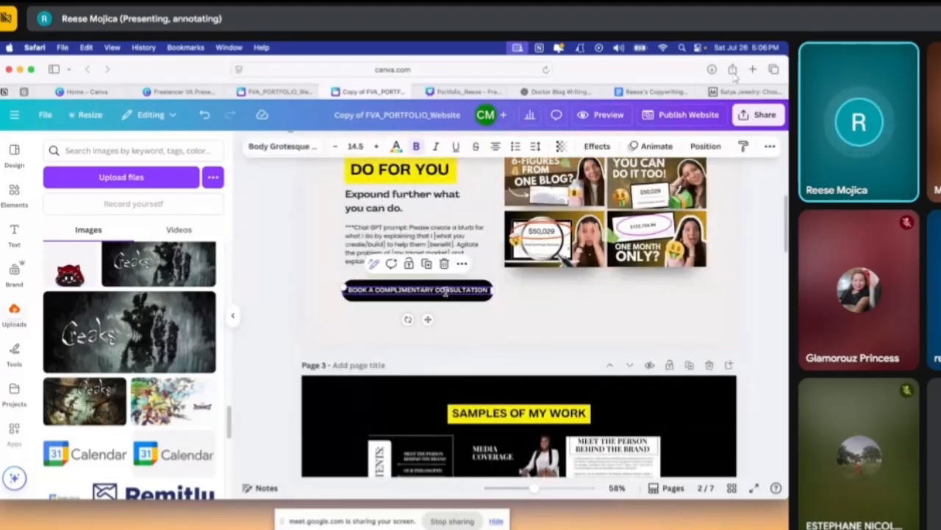
pyautogui.click(514, 322)
pyautogui.scroll(5, 552, 326)
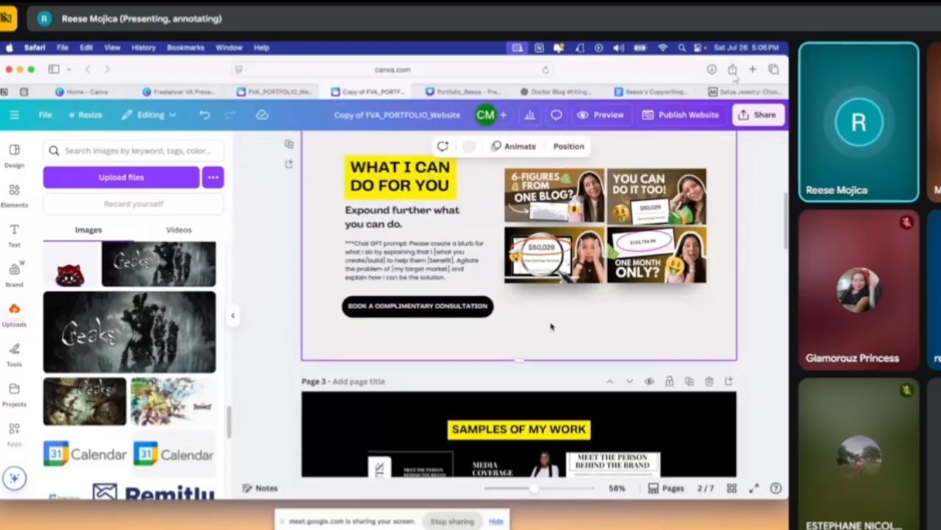
# Open the link entry for page 1's "BOOK A COMPLIMENTARY CONSULTATION" button and dismiss it without adding a link
pyautogui.scroll(1, 552, 326)
pyautogui.scroll(3, 552, 327)
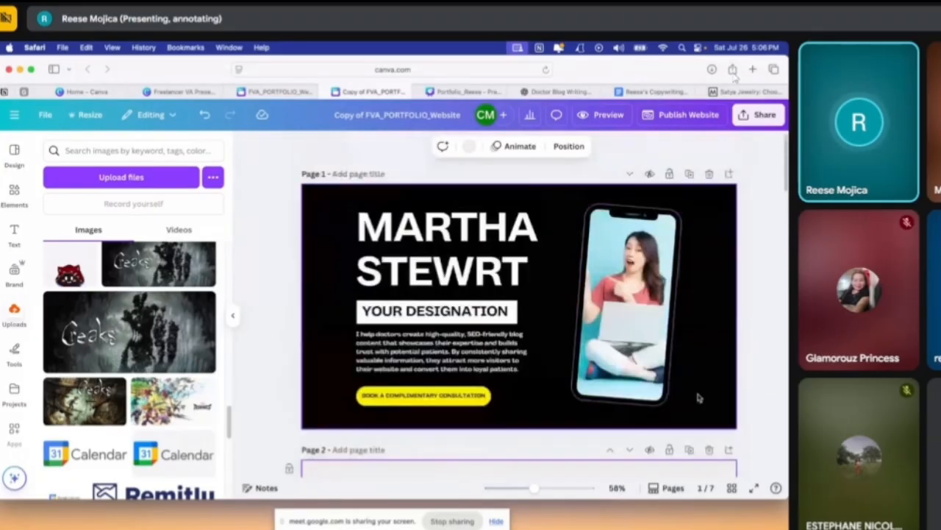
pyautogui.click(423, 395)
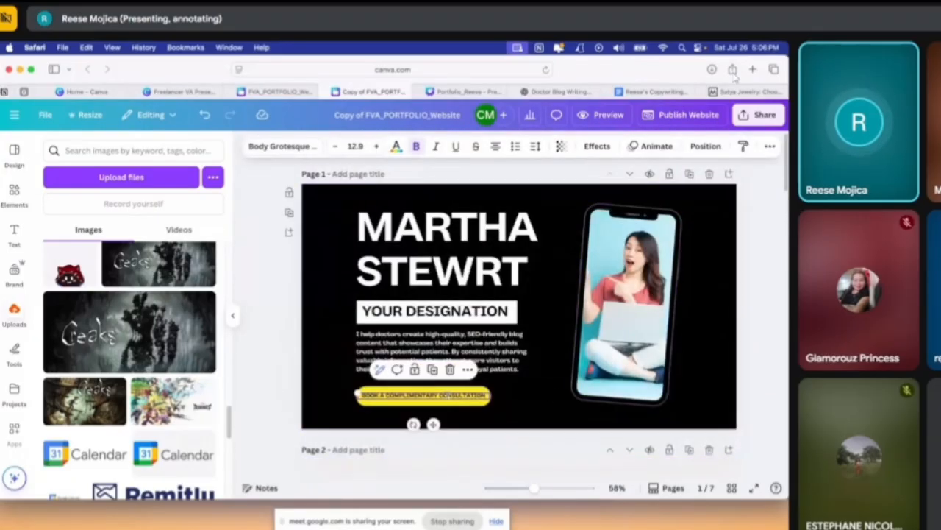
pyautogui.rightClick(449, 395)
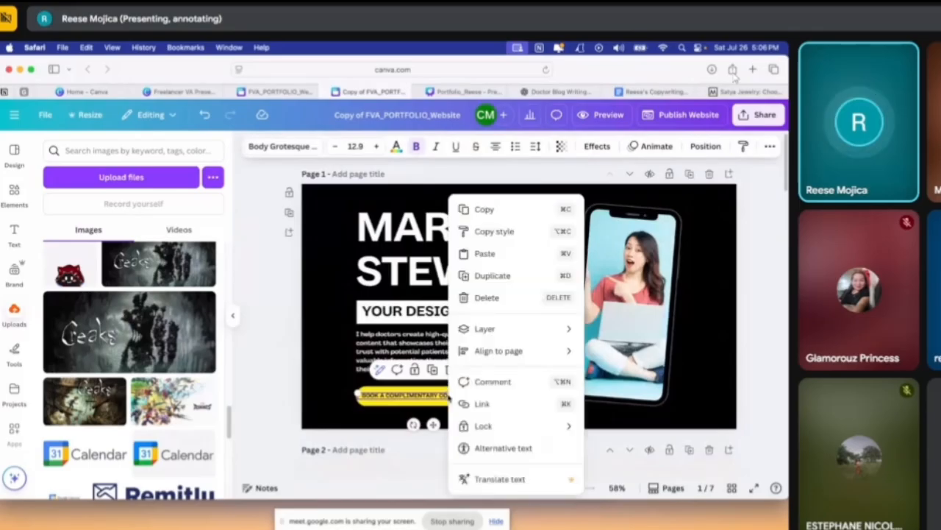
pyautogui.click(500, 405)
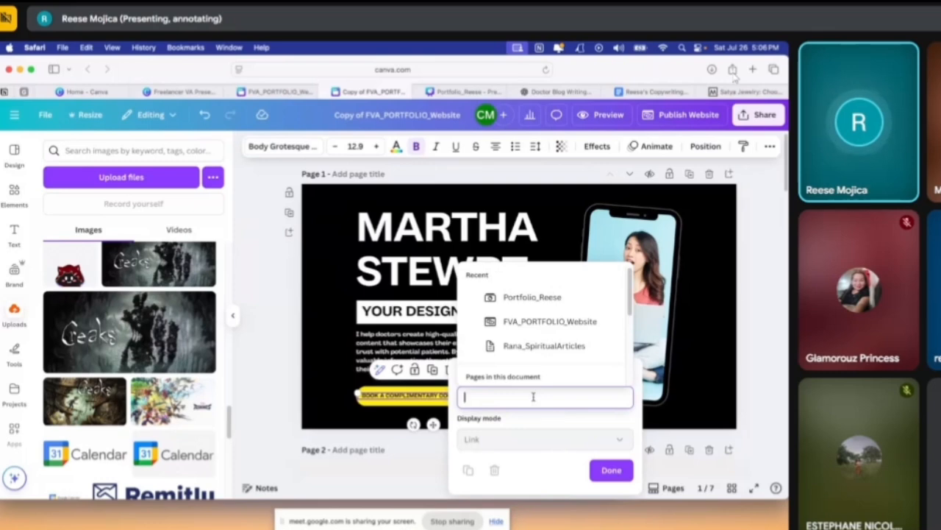
pyautogui.press('Escape')
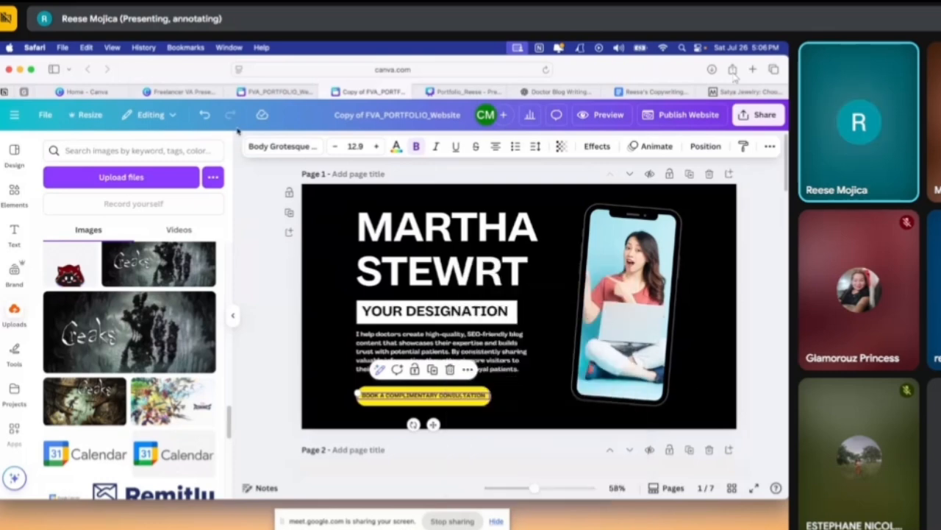
# Open the presenter's personal Calendly booking page on calendly.com in a new browser tab
pyautogui.click(752, 69)
pyautogui.write('cal')
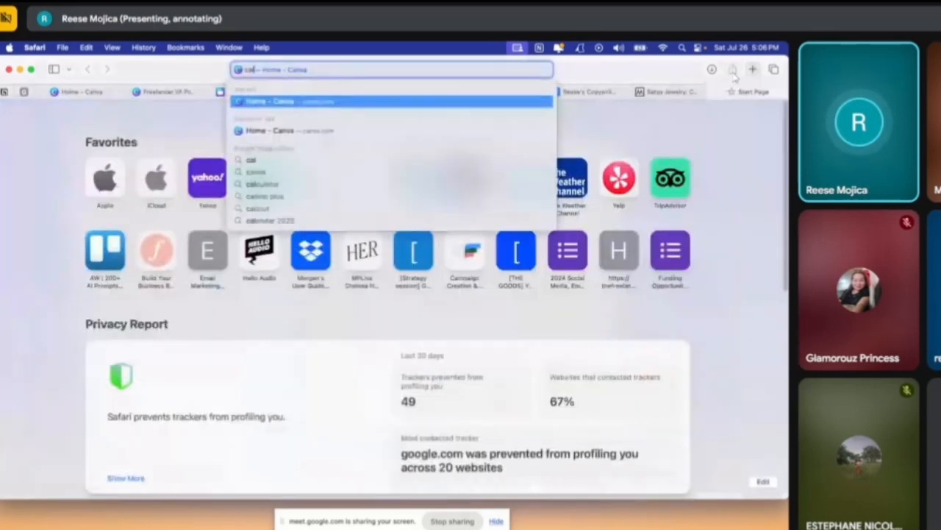
pyautogui.write('endly.com/r')
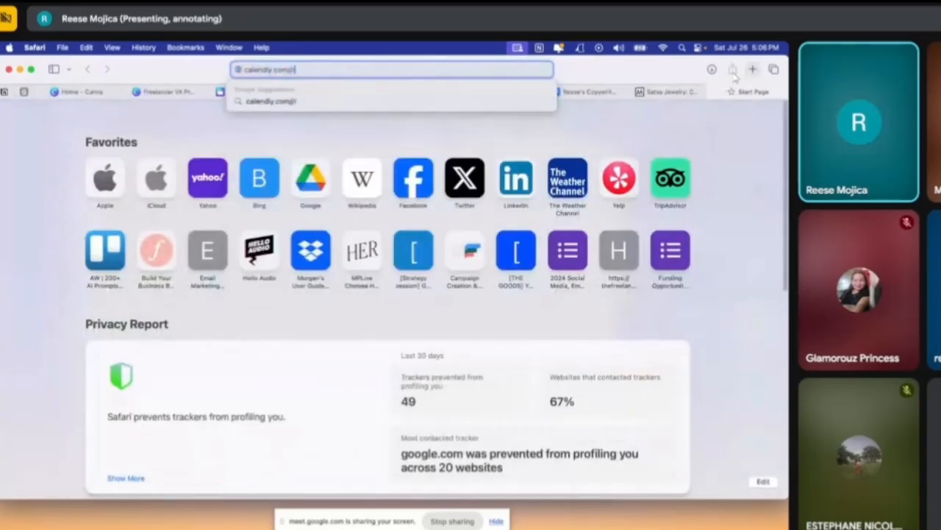
pyautogui.write('eesemojica')
pyautogui.press('Return')
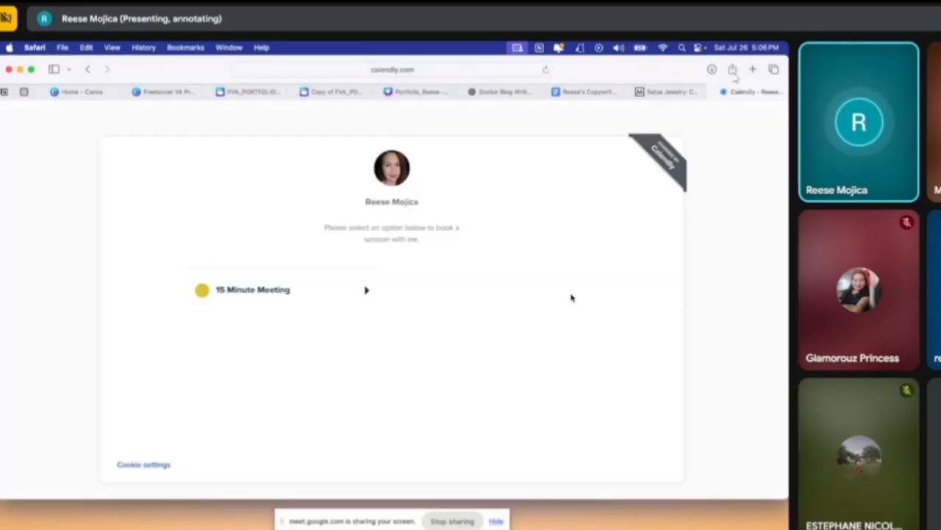
# Open the "15 Minute Meeting" booking calendar and view its full web address
pyautogui.click(335, 307)
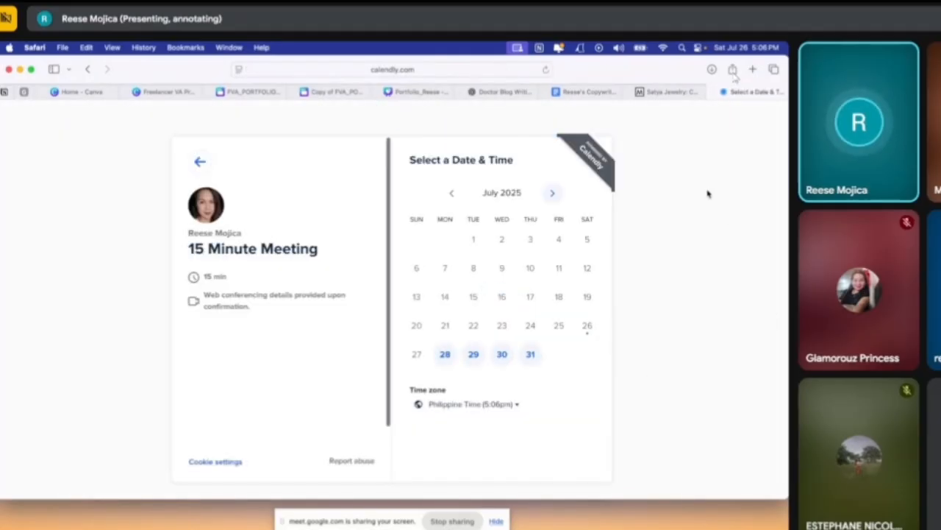
pyautogui.click(447, 69)
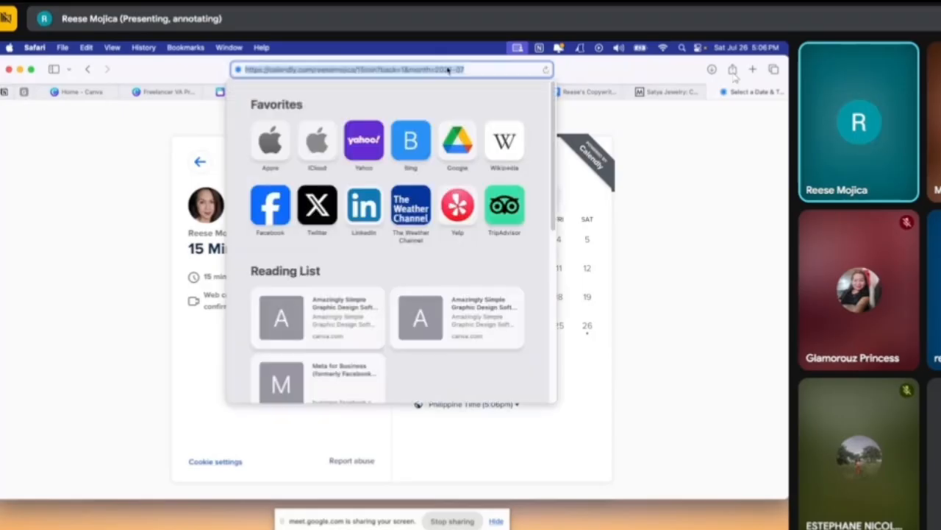
pyautogui.click(698, 193)
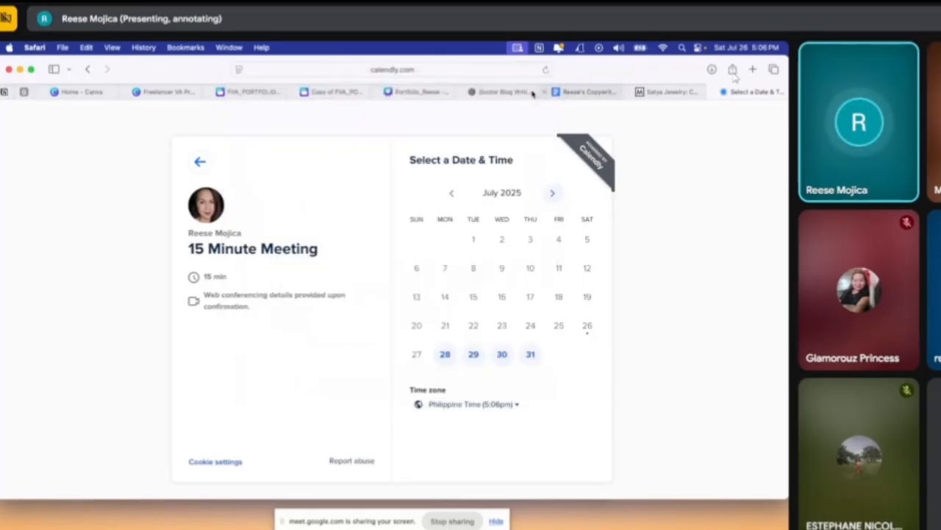
# Switch back to the website copy in Canva and check the options available for page 1's consultation button
pyautogui.click(332, 92)
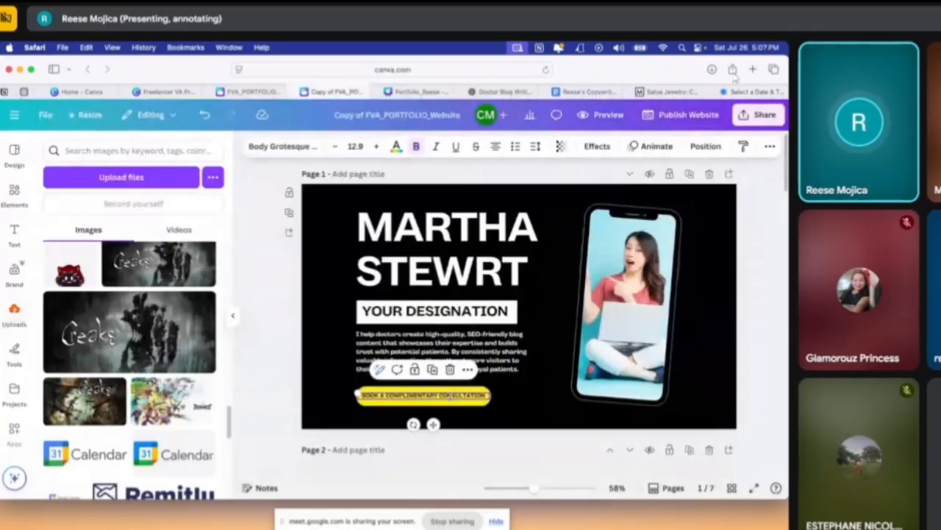
pyautogui.rightClick(450, 396)
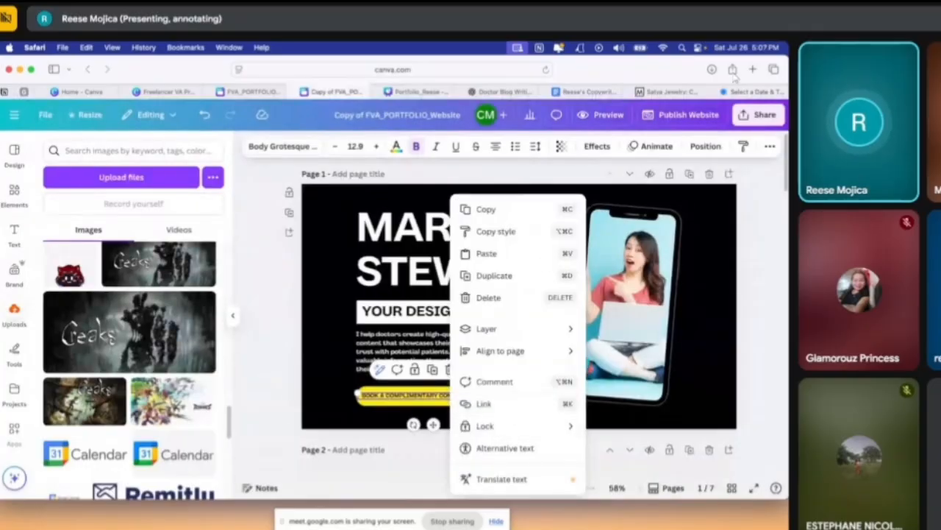
pyautogui.press('Escape')
# Look over pages 2 to 4 and examine the upper-left image frame under "CLIENT TESTIMONIALS"
pyautogui.scroll(-5, 701, 362)
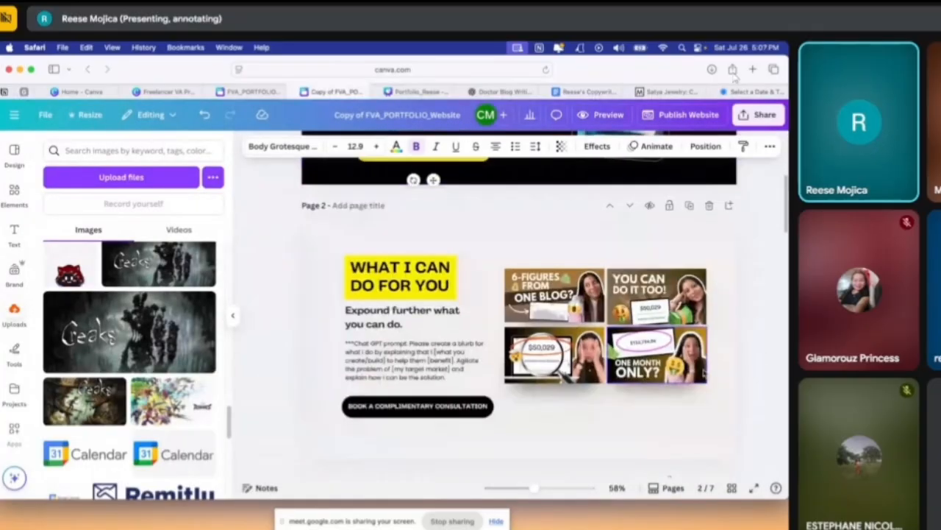
pyautogui.scroll(-10, 701, 362)
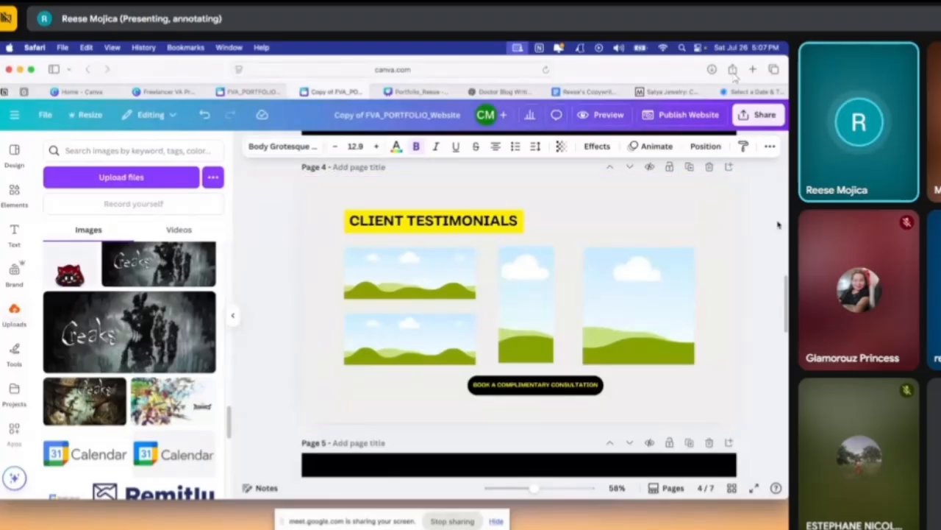
pyautogui.click(394, 279)
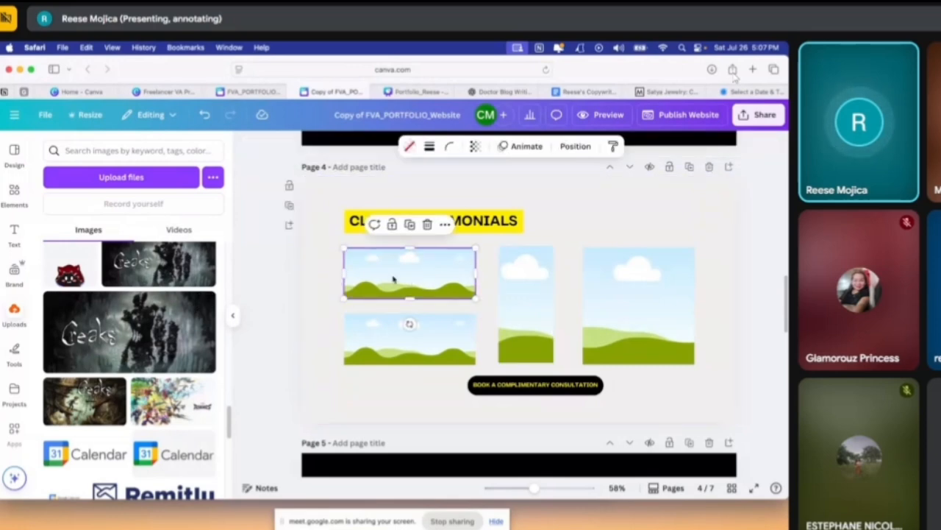
# Replace the caption under the computer icon on page 5, "MY OTHER SERVICES", with "Blog writing"
pyautogui.scroll(-3, 518, 375)
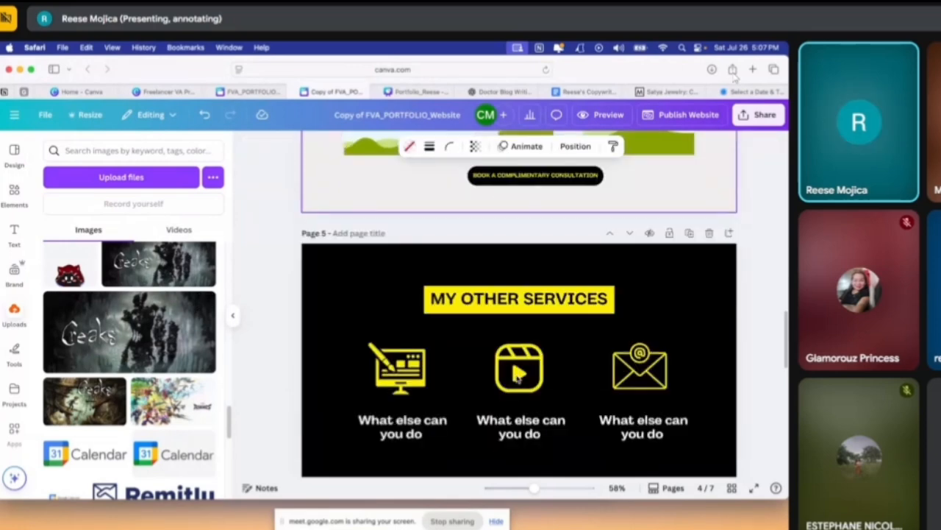
pyautogui.scroll(-1, 518, 375)
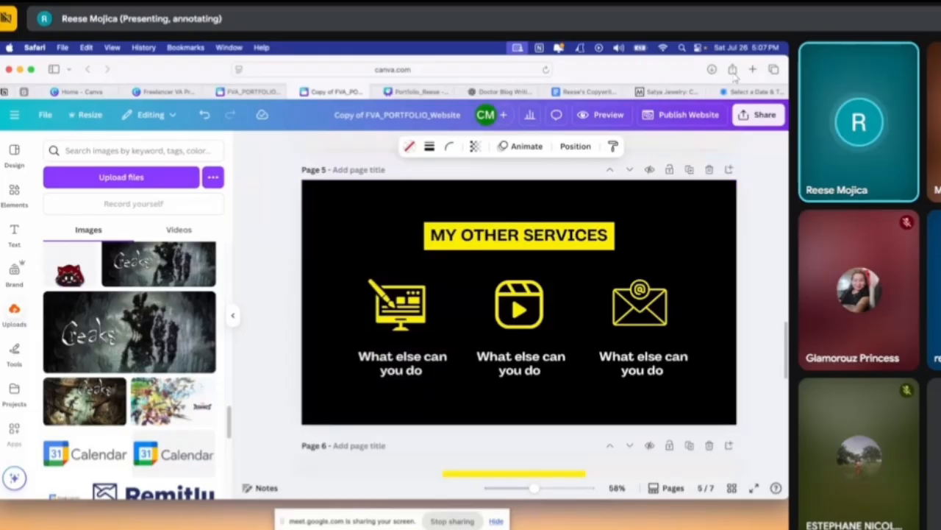
pyautogui.doubleClick(416, 365)
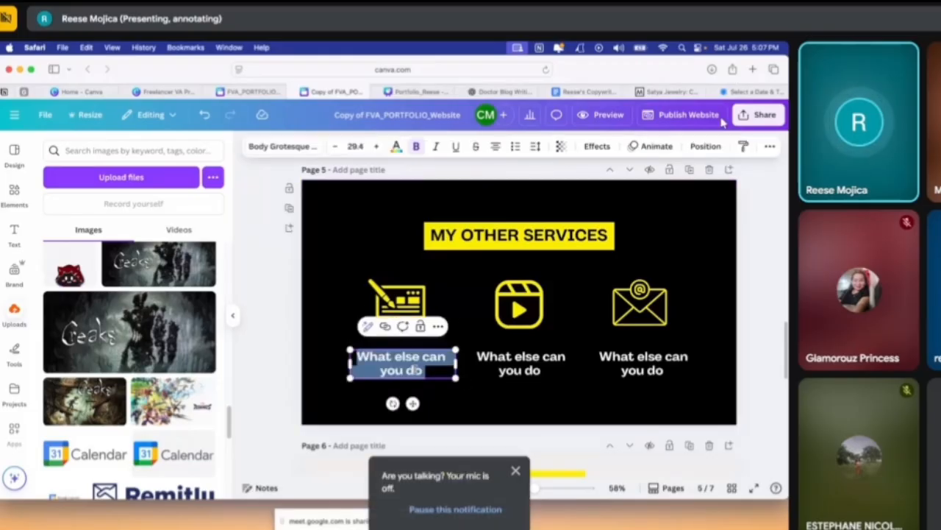
pyautogui.write('blog w')
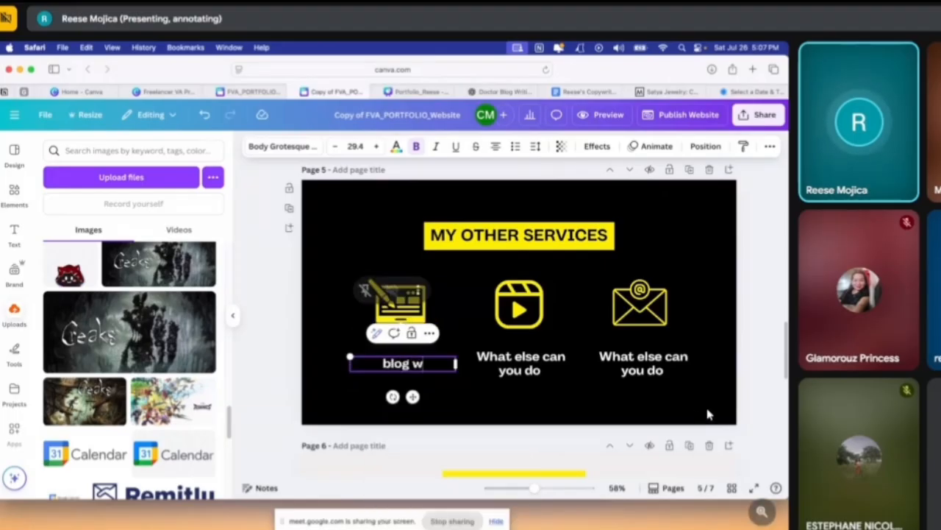
pyautogui.press('BackSpace')
pyautogui.press('BackSpace')
pyautogui.press('BackSpace')
pyautogui.press('BackSpace')
pyautogui.press('BackSpace')
pyautogui.press('BackSpace')
pyautogui.write('Blog')
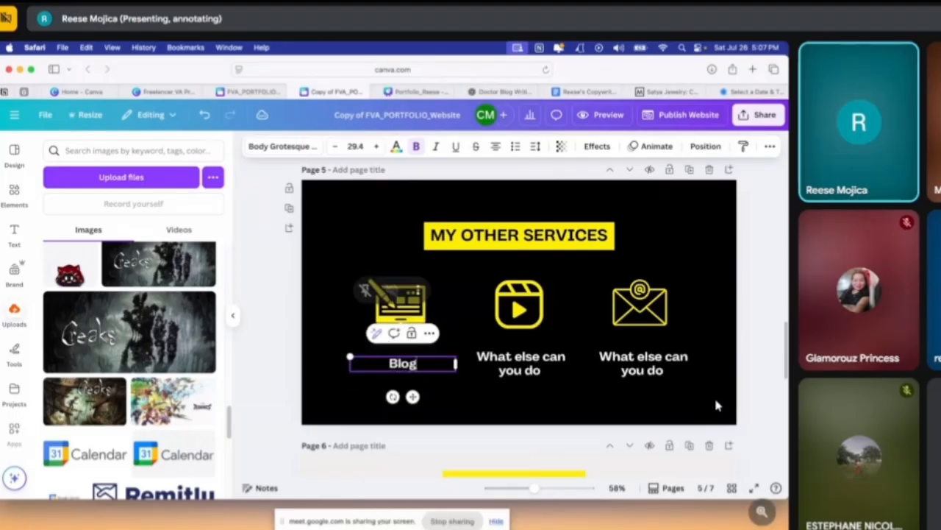
pyautogui.write(' writing')
# Replace the caption under page 5's video icon with "Basic video editing"
pyautogui.click(532, 367)
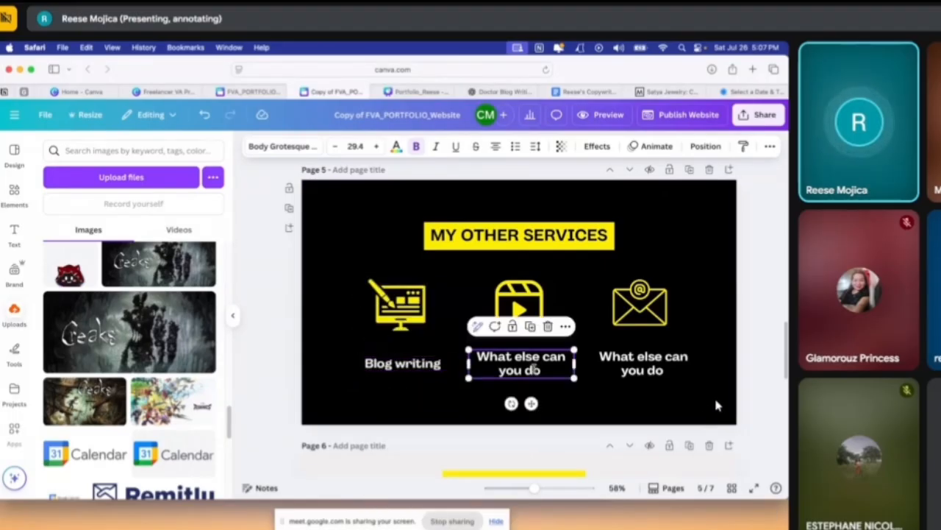
pyautogui.press('Return')
pyautogui.write('Basic')
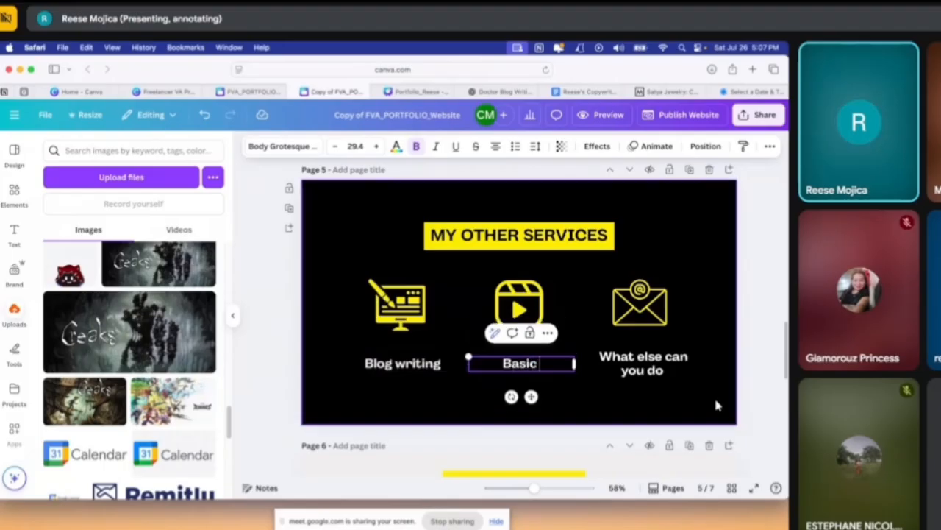
pyautogui.write(' video editing')
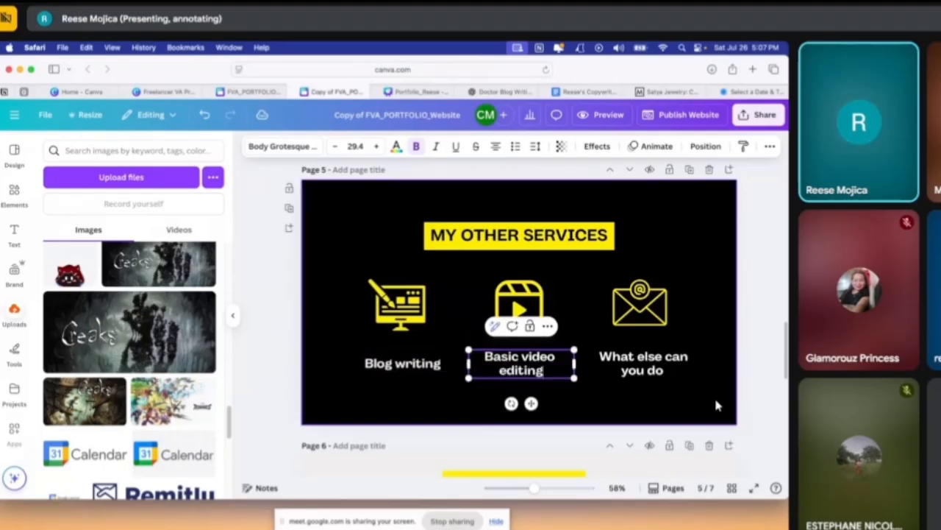
# Replace the caption under page 5's envelope icon with "Write and schedule emails"
pyautogui.press('Tab')
pyautogui.press('Return')
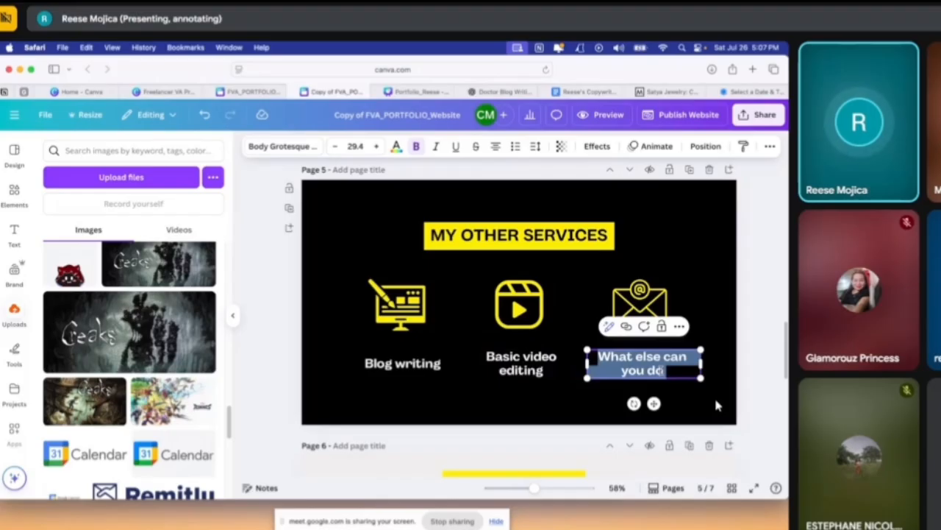
pyautogui.write('Write')
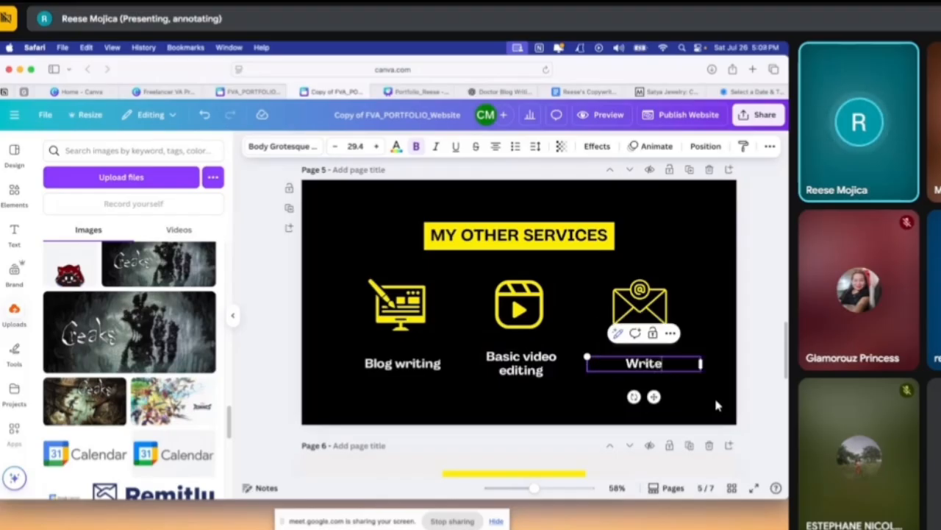
pyautogui.write(' and schedule')
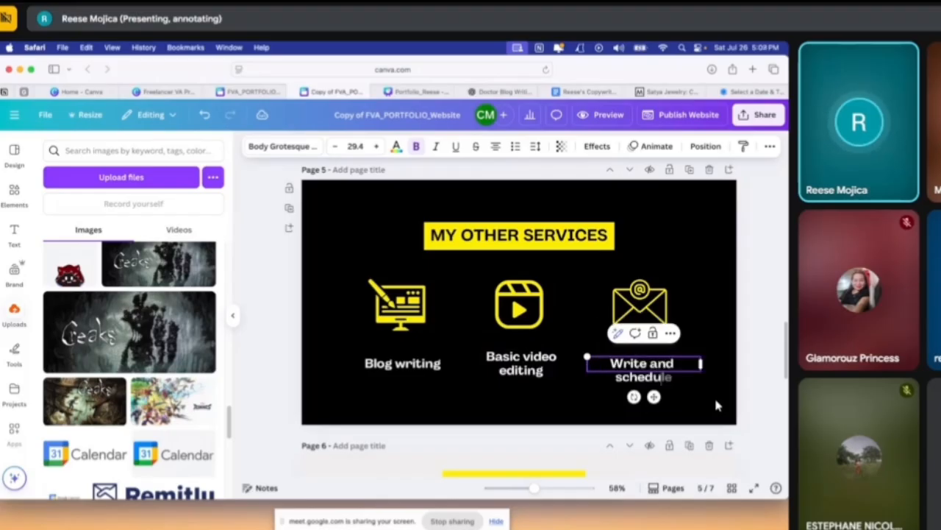
pyautogui.write(' emails')
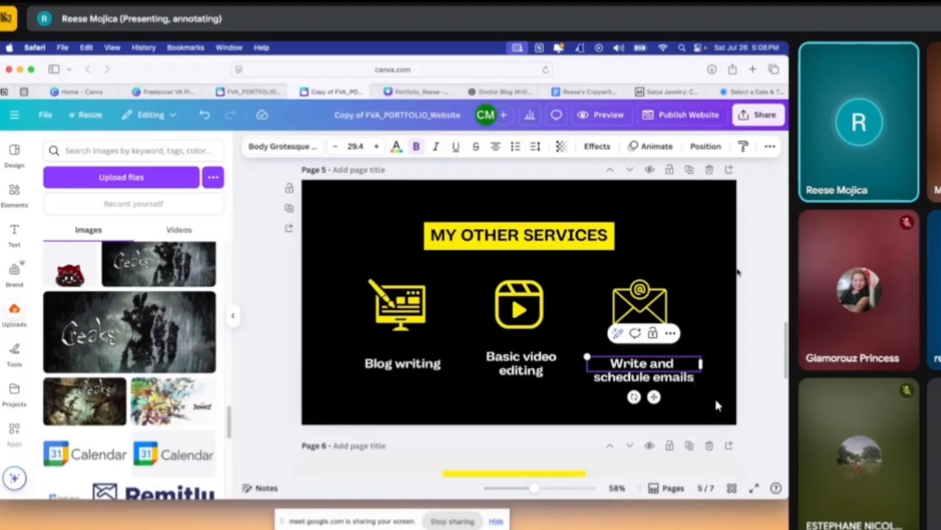
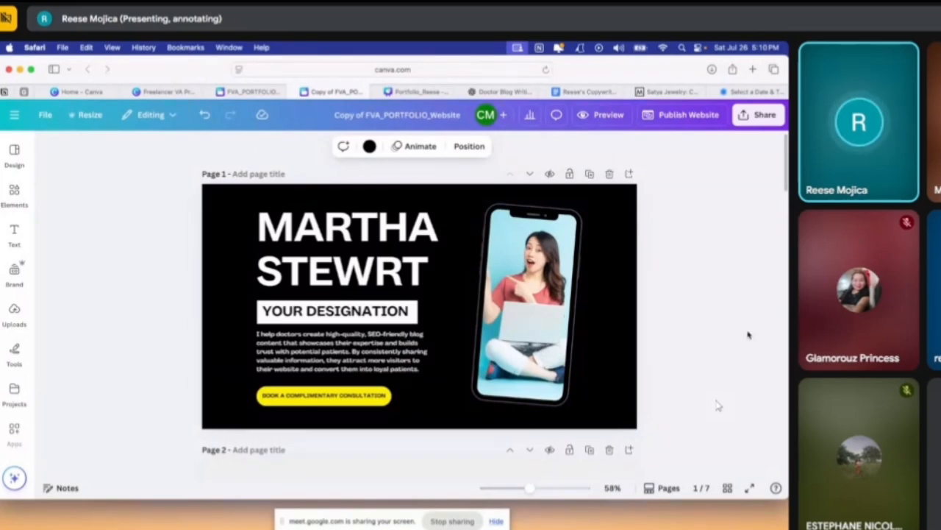
# Switch to the Freelancer VA Presentation_Week 2 design and open page 109 on the key details of a good portfolio
pyautogui.scroll(-1, 749, 334)
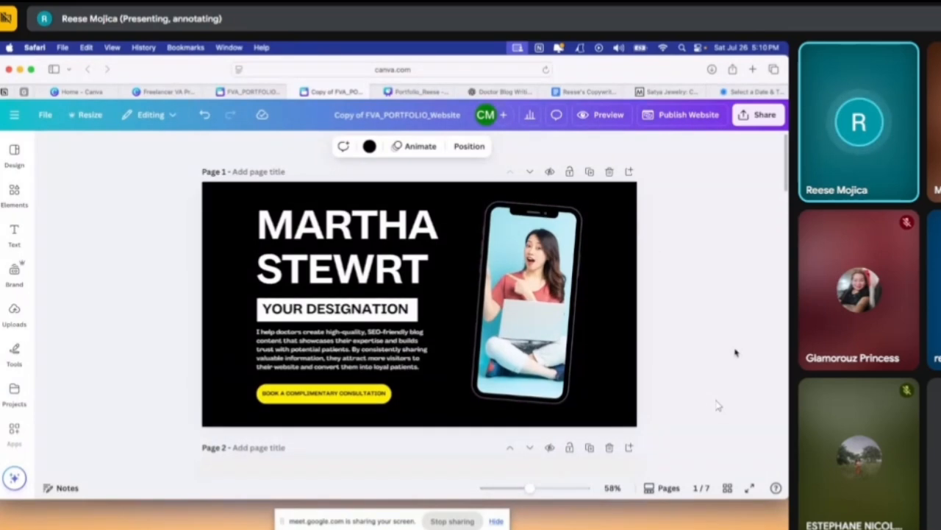
pyautogui.scroll(-5, 719, 405)
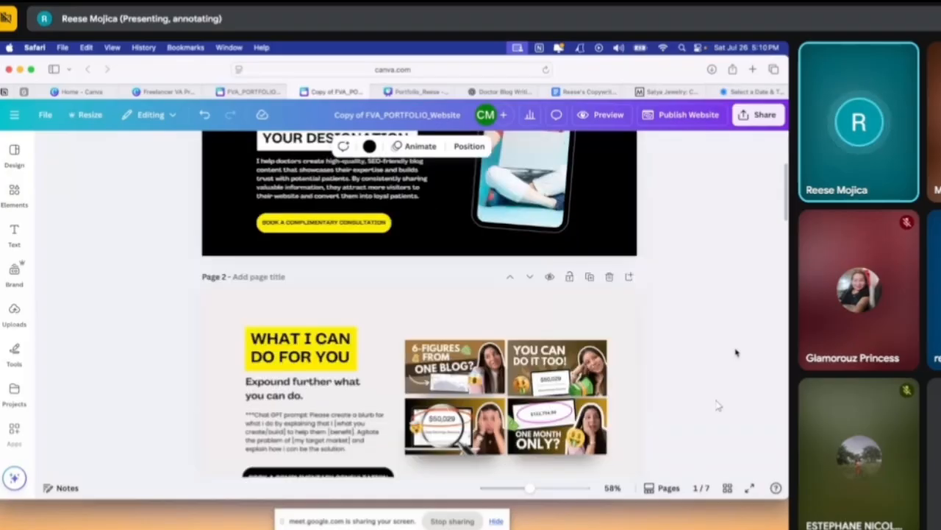
pyautogui.scroll(3, 735, 353)
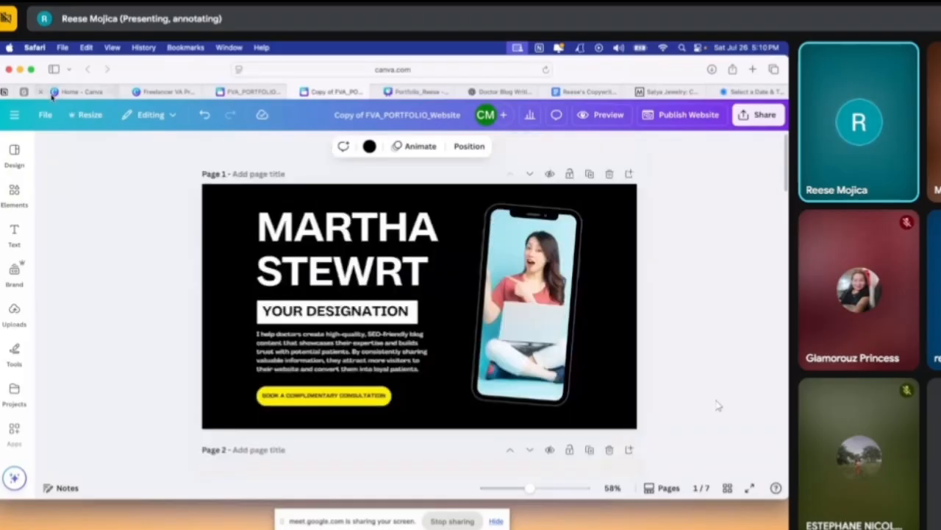
pyautogui.click(168, 92)
pyautogui.click(492, 459)
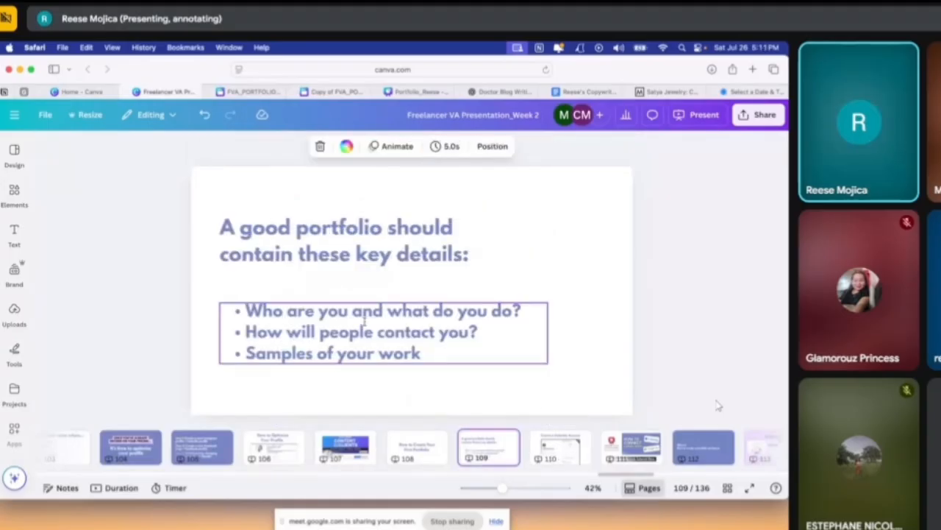
# Highlight the bullet "How will people contact you?" on page 109 to point it out, and clear the selection
pyautogui.click(400, 337)
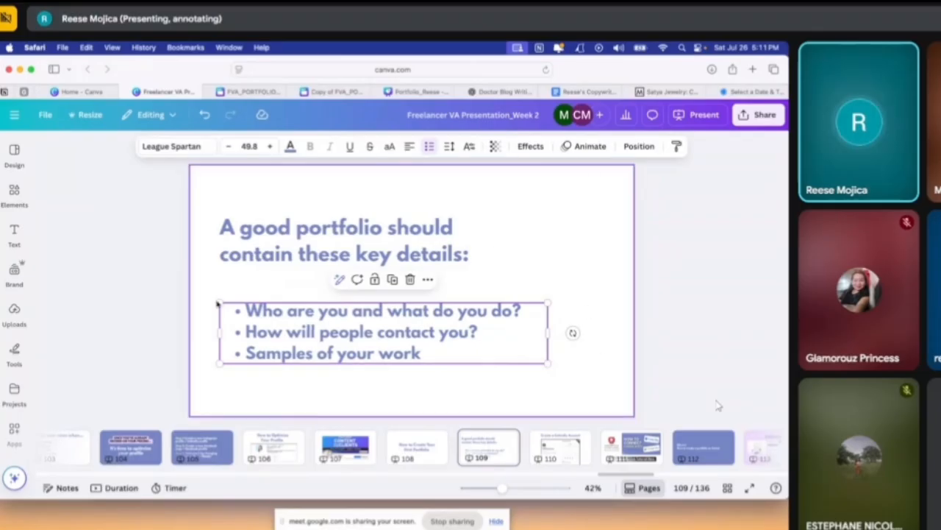
pyautogui.doubleClick(280, 347)
pyautogui.click(250, 332)
pyautogui.moveTo(249, 331); pyautogui.dragTo(489, 336)
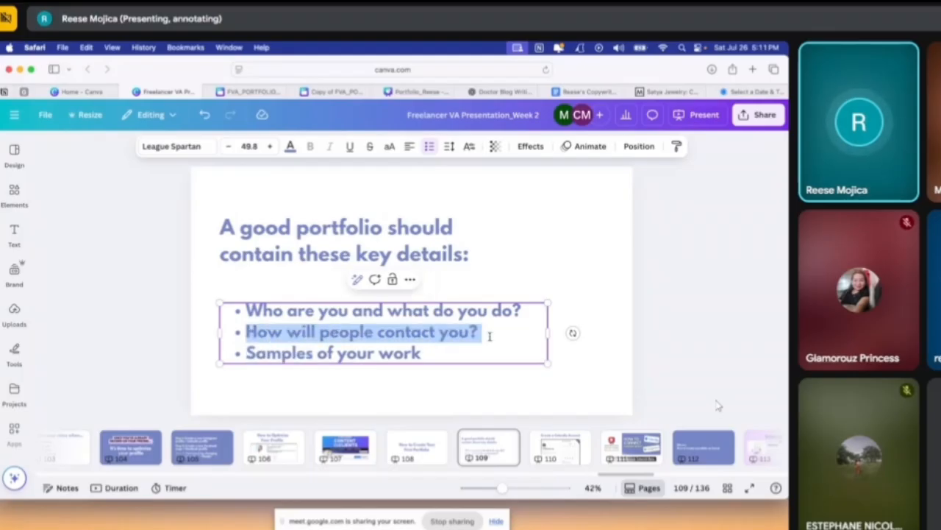
pyautogui.click(584, 313)
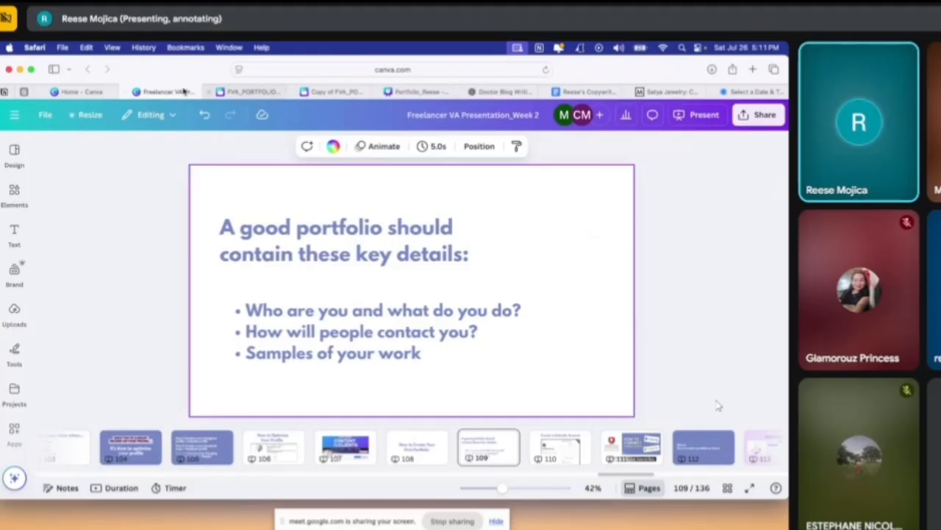
# View page 110, "Create a Calendly Account", and page 111 with the Calendly link tutorial in the Week 2 presentation
pyautogui.click(242, 92)
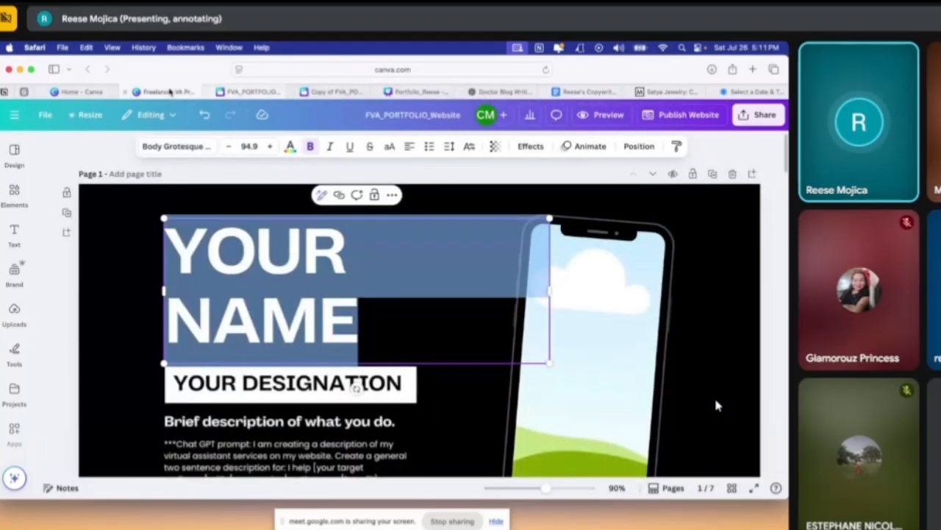
pyautogui.click(162, 92)
pyautogui.click(560, 446)
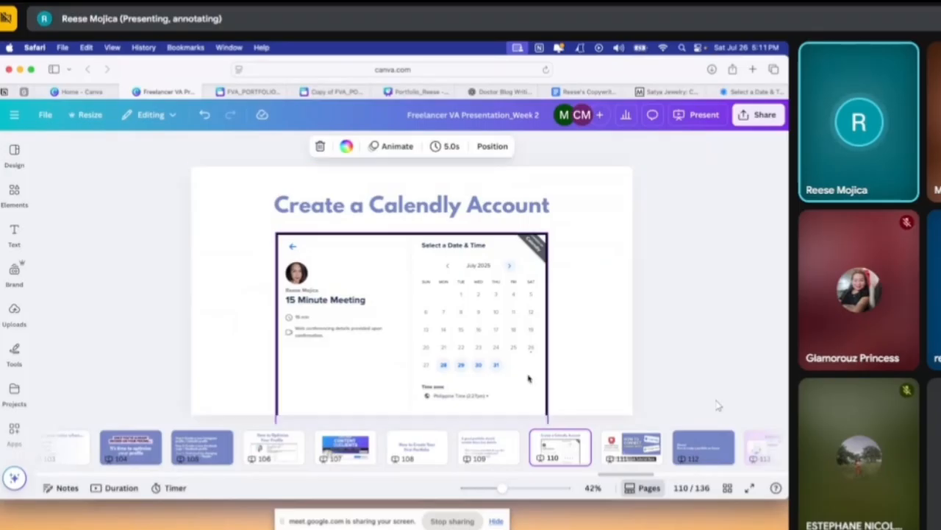
pyautogui.click(631, 447)
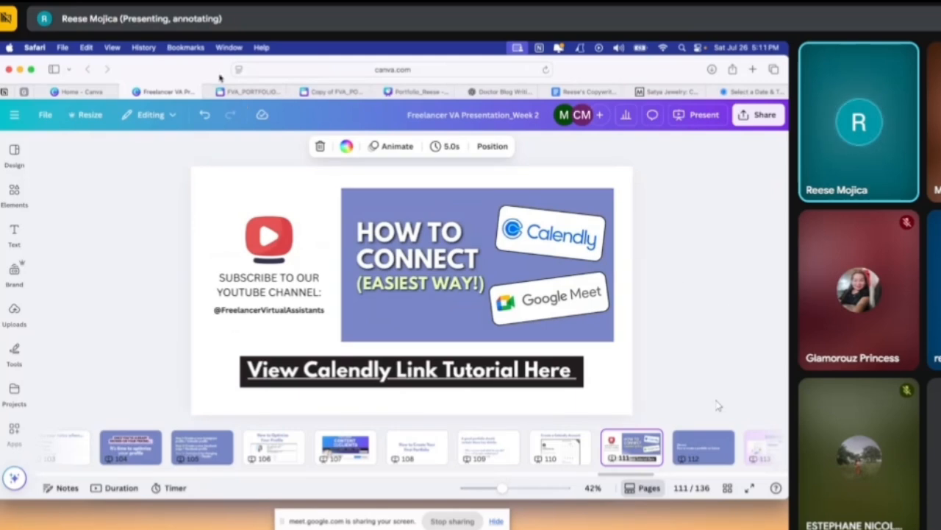
# Return to the Copy of FVA_PORTFOLIO_Website design and look it over from page 1 to the closing "LET'S WORK!" page
pyautogui.click(239, 92)
pyautogui.click(327, 92)
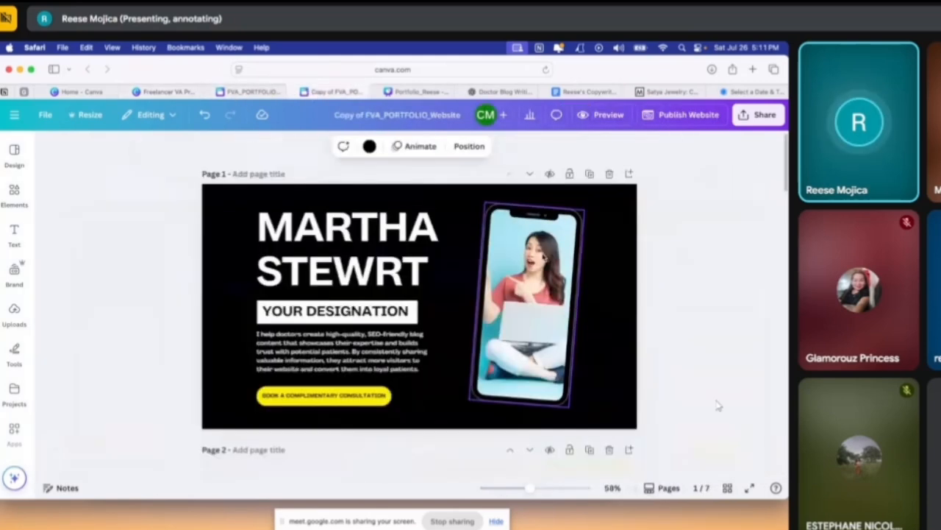
pyautogui.scroll(-10, 703, 369)
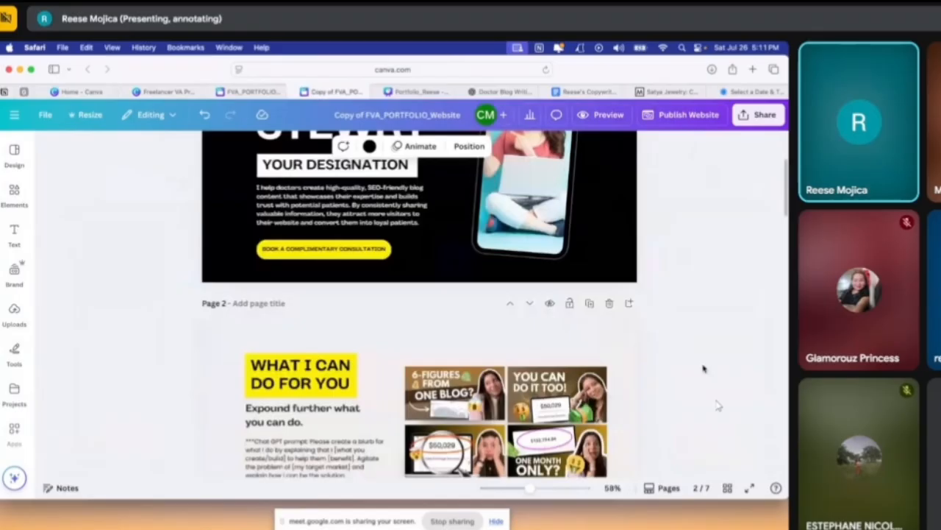
pyautogui.scroll(-10, 704, 368)
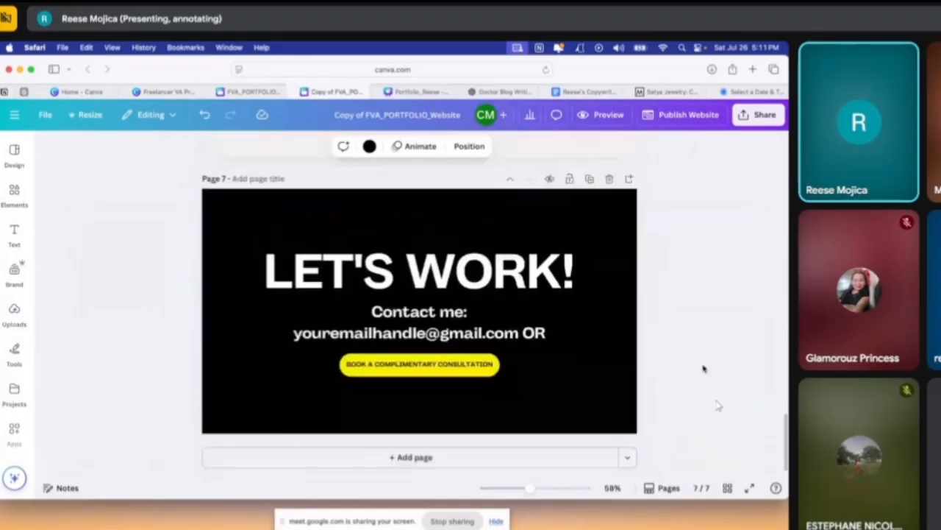
pyautogui.scroll(11, 703, 369)
pyautogui.scroll(10, 704, 369)
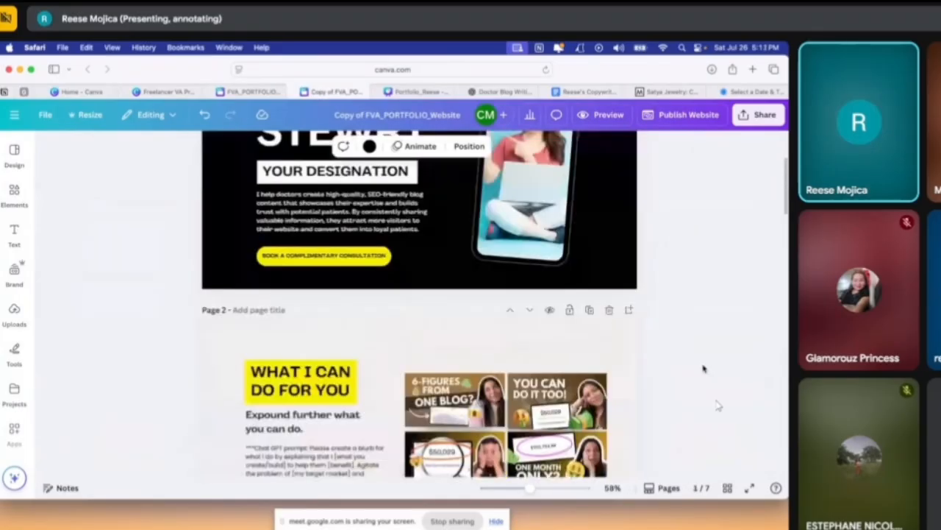
pyautogui.click(724, 280)
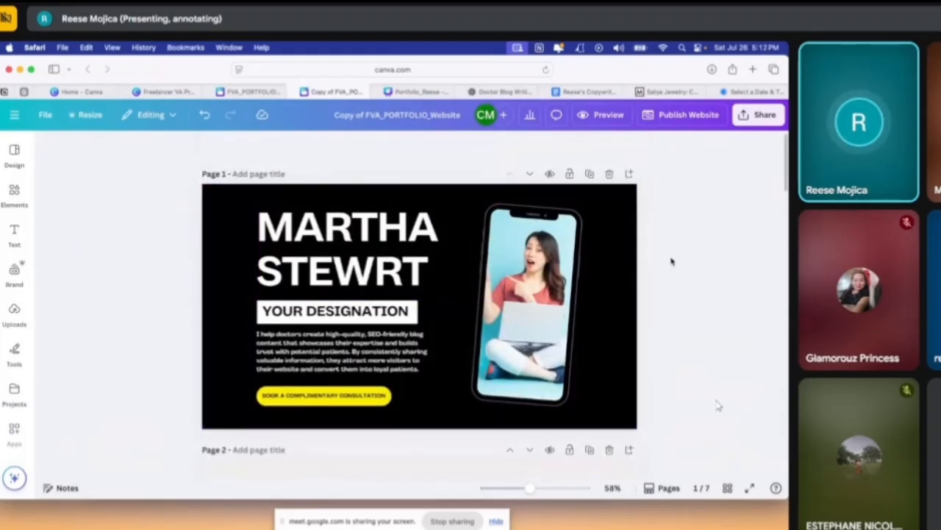
# Delete page 4, "CLIENT TESTIMONIALS", from the portfolio website copy
pyautogui.scroll(-10, 671, 261)
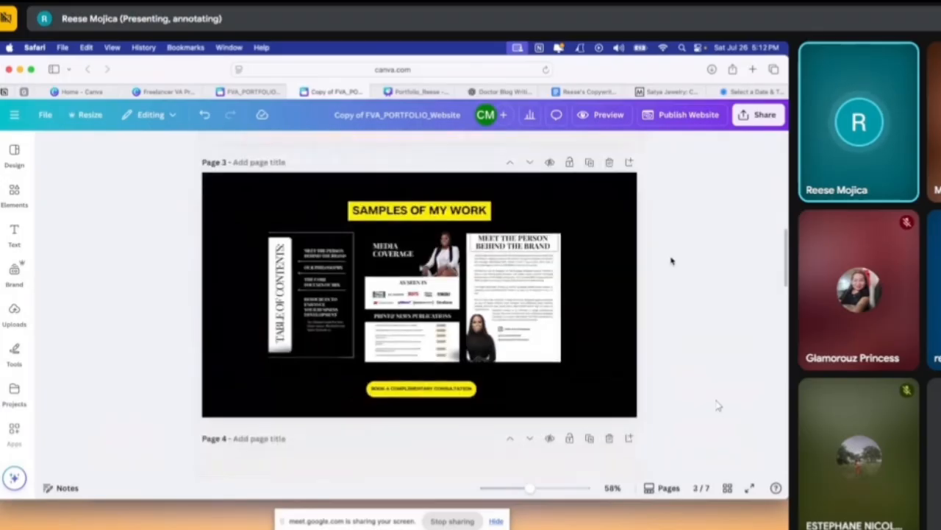
pyautogui.scroll(-2, 670, 260)
pyautogui.scroll(5, 672, 261)
pyautogui.scroll(3, 672, 259)
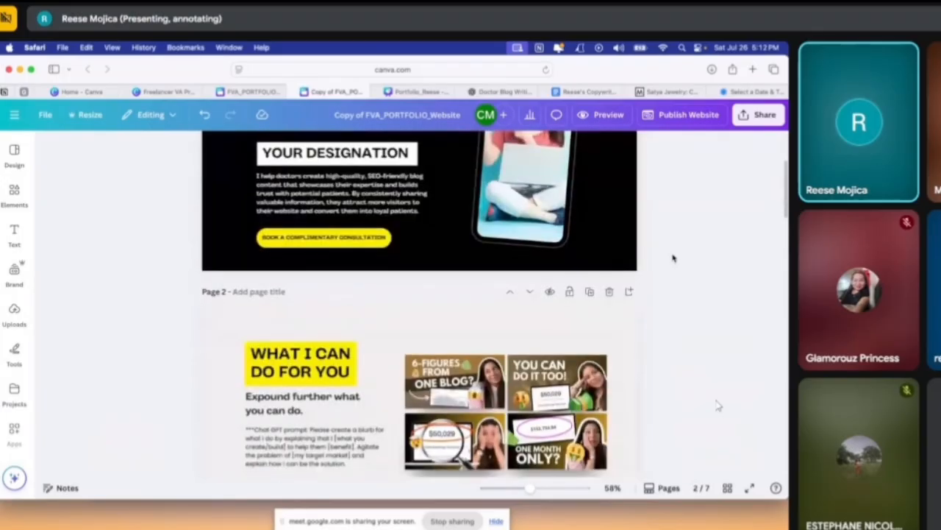
pyautogui.scroll(-10, 672, 258)
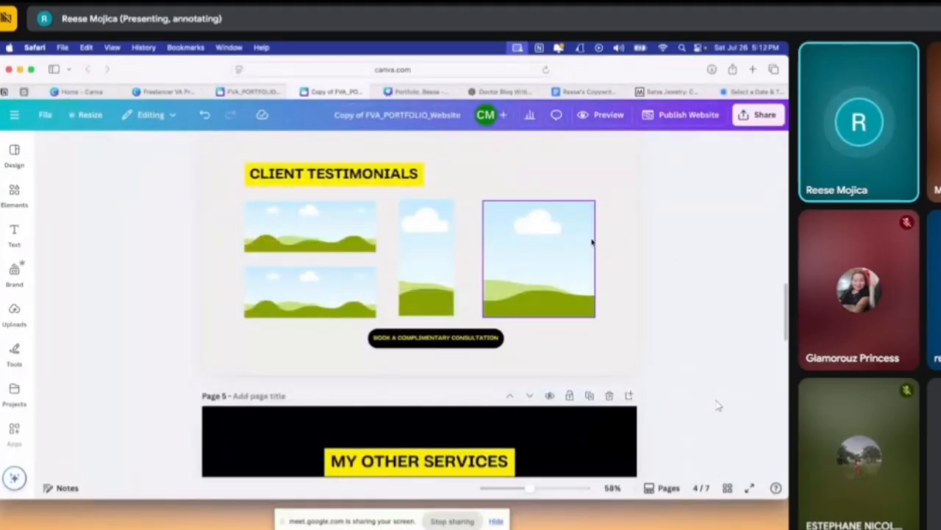
pyautogui.scroll(1, 640, 250)
pyautogui.click(486, 206)
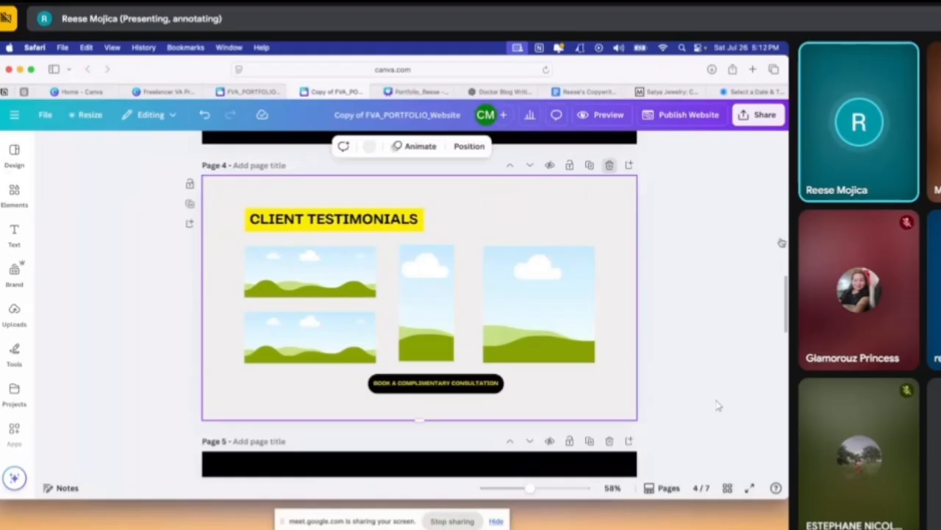
pyautogui.click(609, 166)
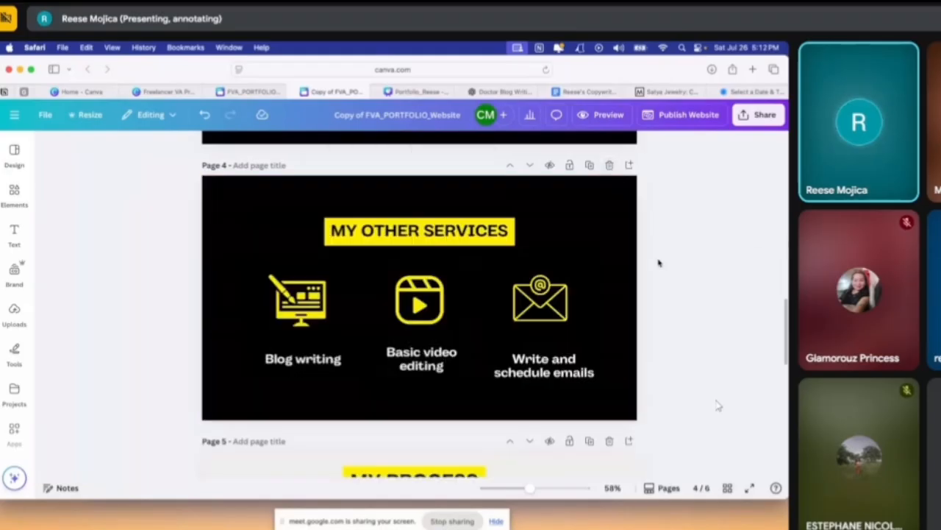
# Review the portfolio from the introduction through "WHAT I CAN DO FOR YOU" and the work samples to "MY OTHER SERVICES"
pyautogui.scroll(5, 666, 254)
pyautogui.scroll(4, 659, 262)
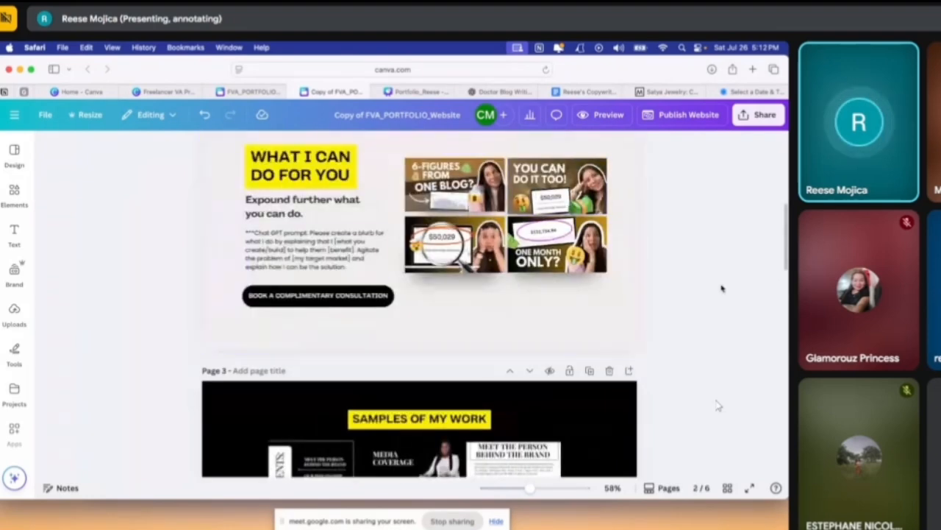
pyautogui.scroll(2, 699, 313)
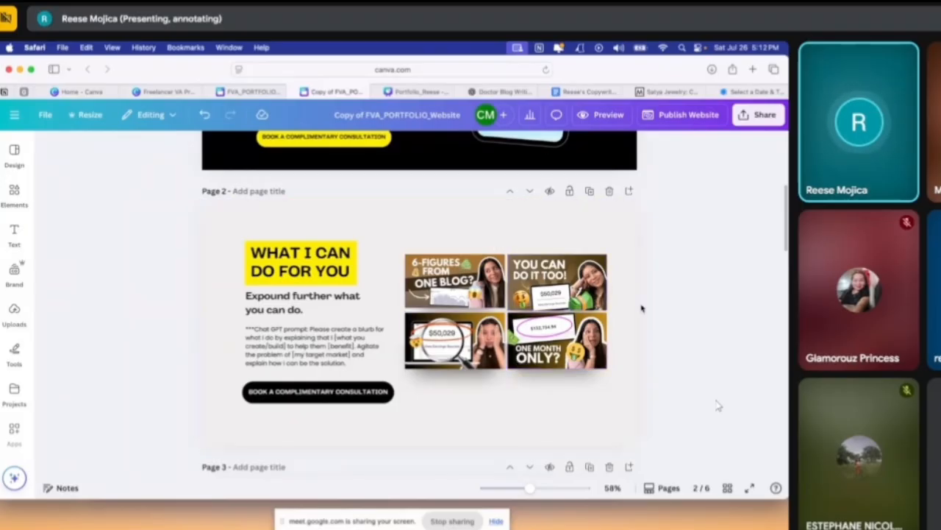
pyautogui.scroll(1, 718, 405)
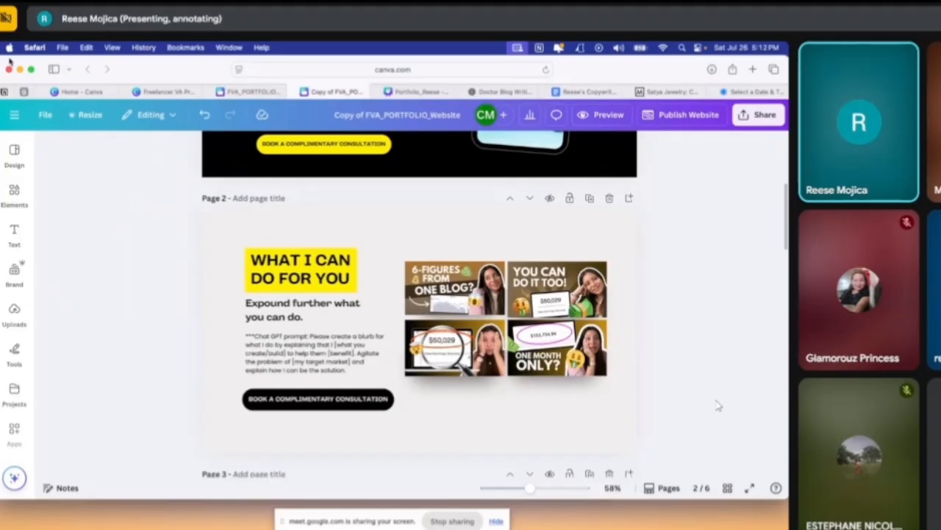
pyautogui.scroll(5, 719, 405)
pyautogui.scroll(1, 718, 405)
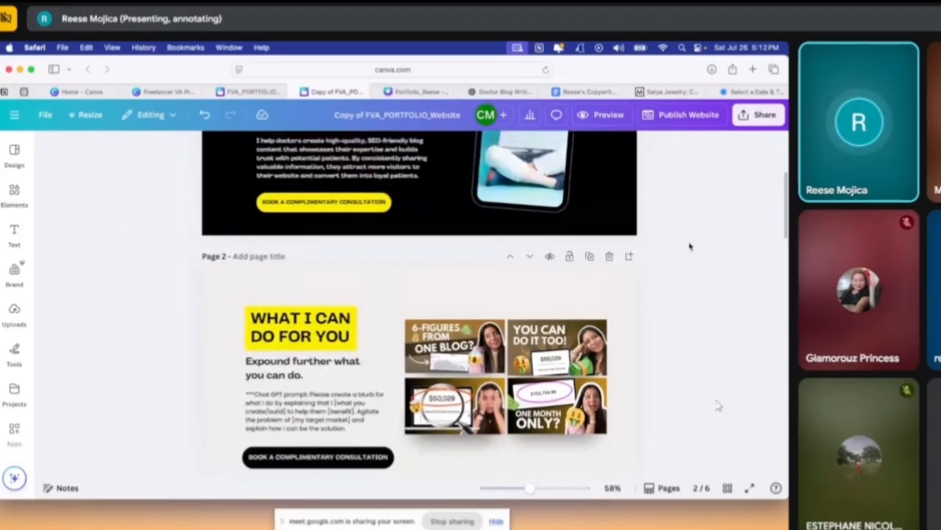
pyautogui.scroll(-15, 718, 405)
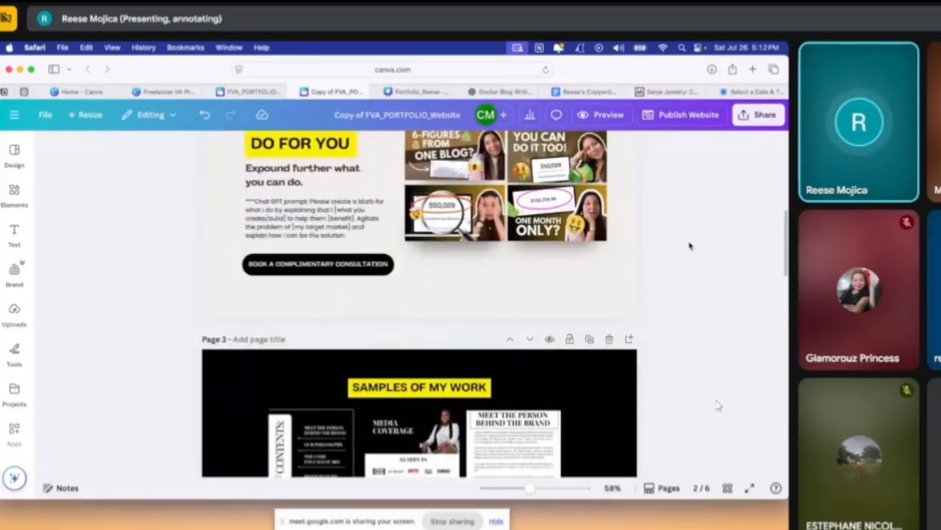
pyautogui.scroll(-10, 666, 340)
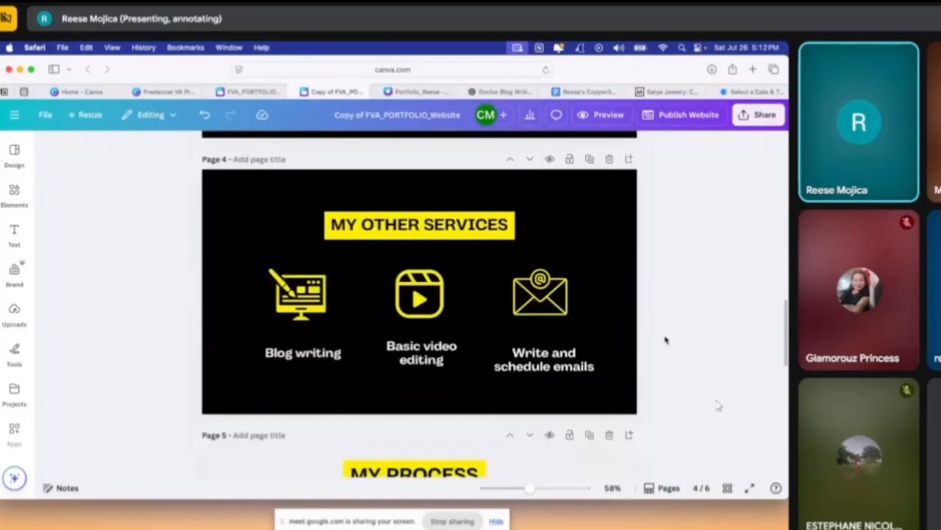
pyautogui.scroll(10, 666, 340)
pyautogui.scroll(8, 665, 340)
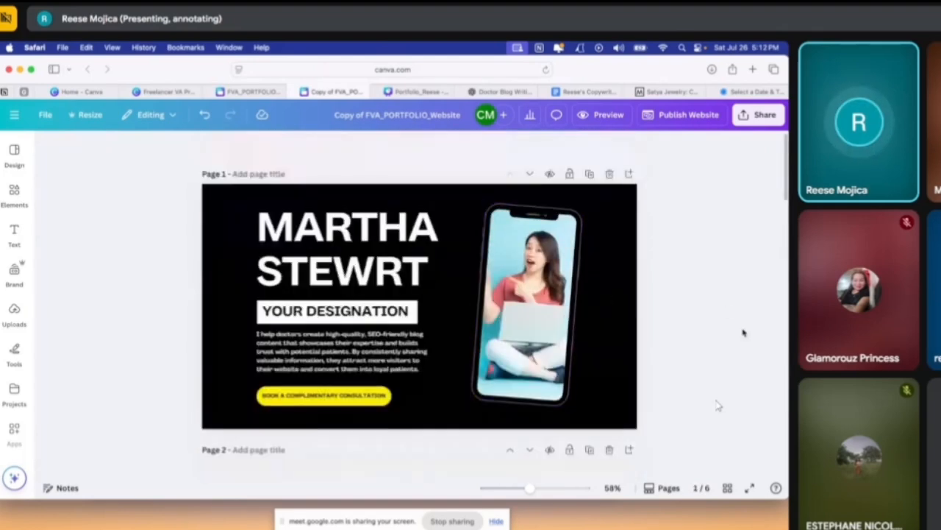
pyautogui.scroll(-10, 637, 301)
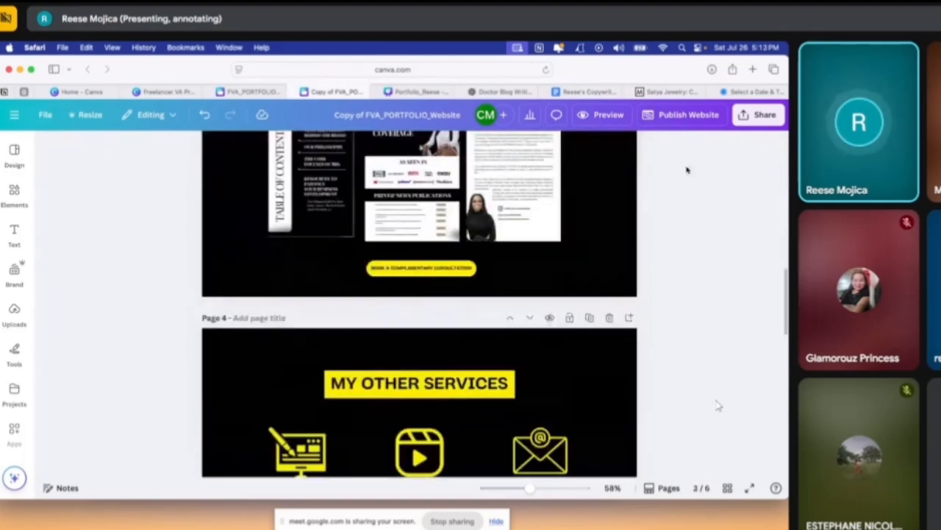
# Create a public view link for the portfolio design and copy it
pyautogui.click(664, 120)
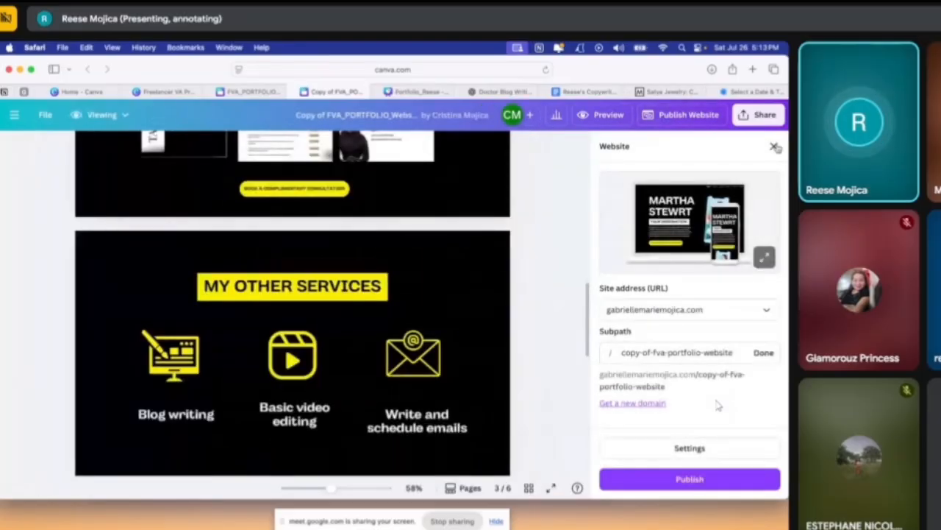
pyautogui.click(756, 122)
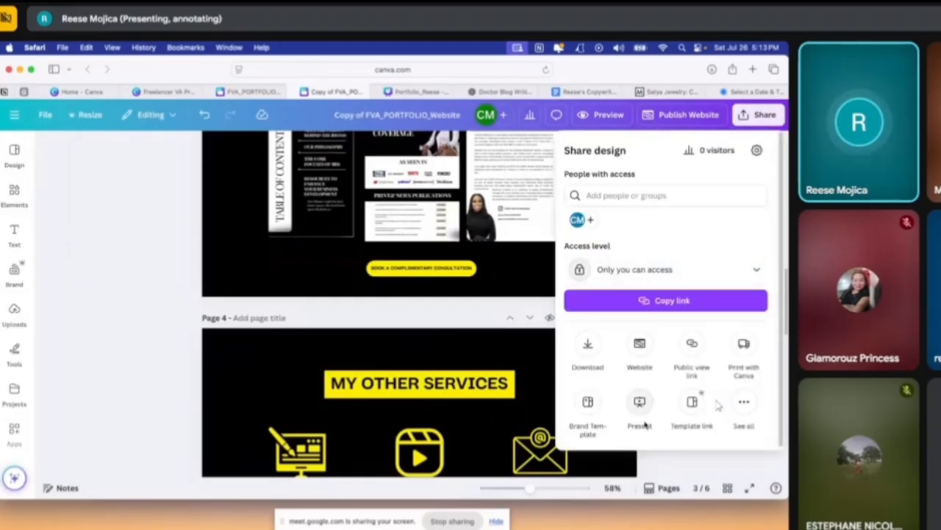
pyautogui.click(683, 358)
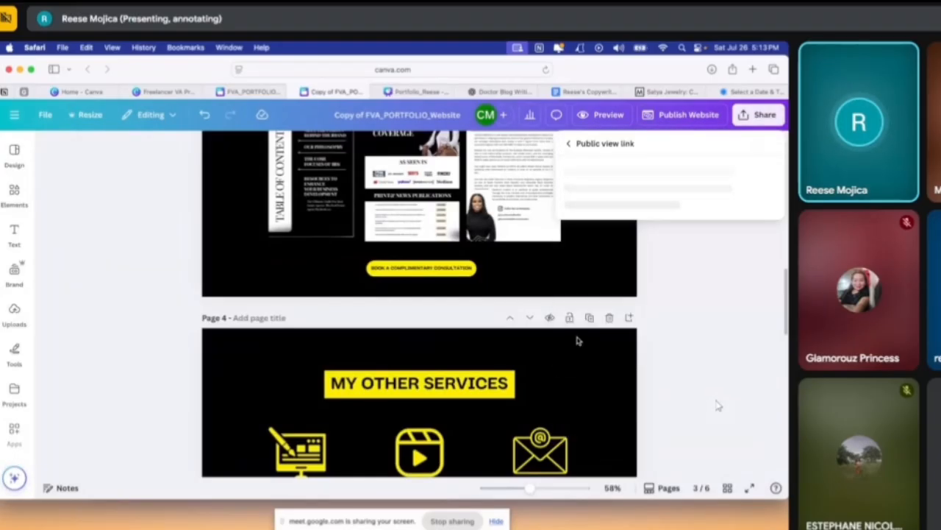
pyautogui.click(683, 368)
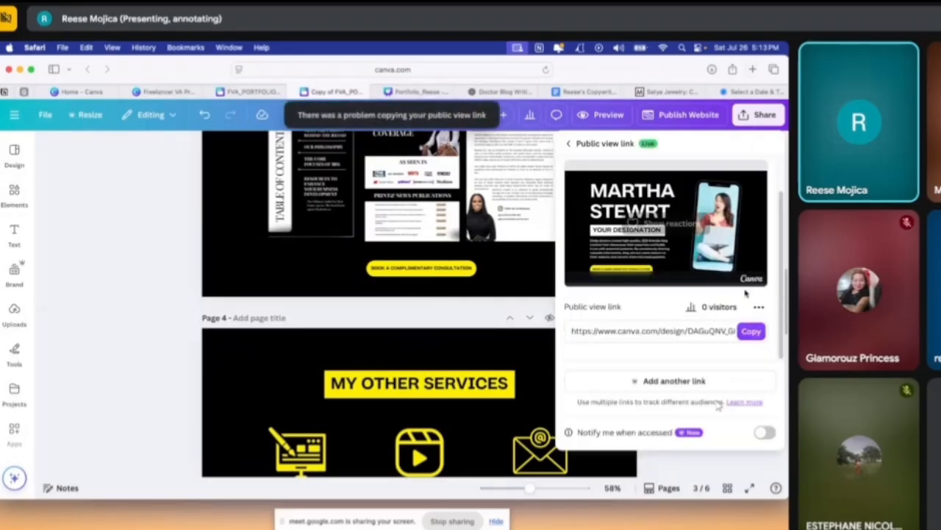
pyautogui.click(748, 333)
# Open the copied public view link in a new browser tab
pyautogui.click(753, 69)
pyautogui.press('super+v')
pyautogui.press('Return')
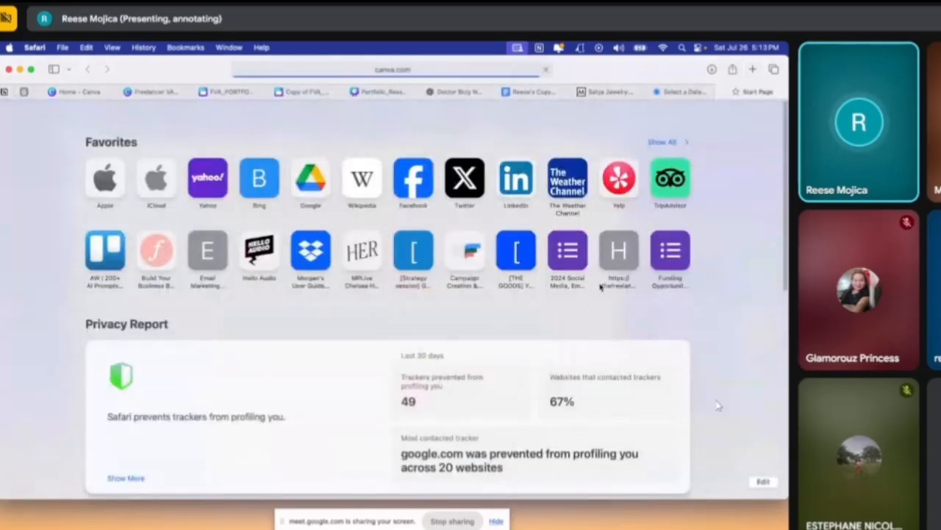
# Page through the public view of the portfolio up to its closing "LET'S WORK!" page
pyautogui.press('Right')
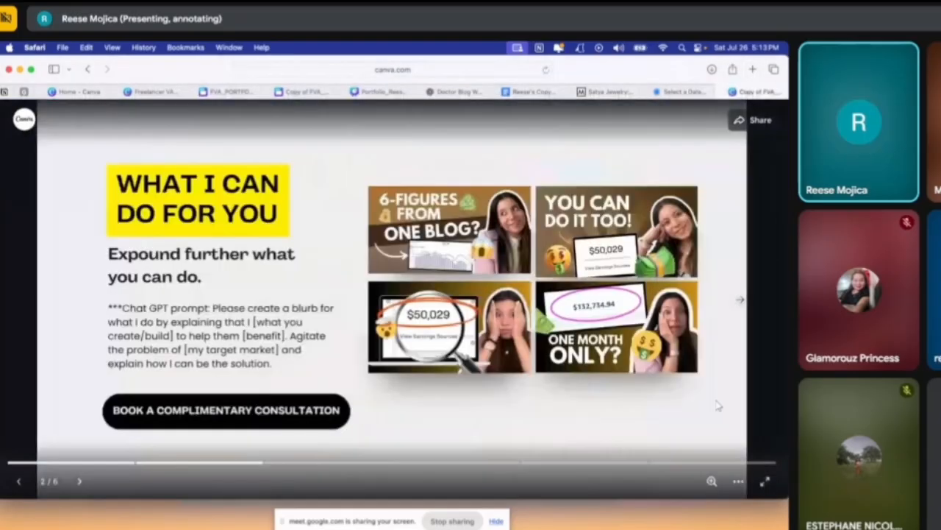
pyautogui.press('Right')
pyautogui.press('Right')
pyautogui.press('Right')
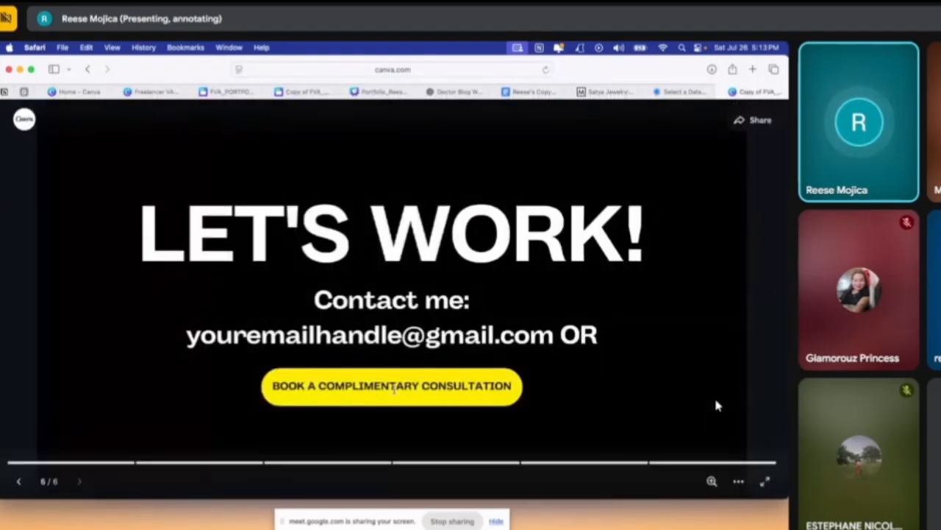
pyautogui.press('Right')
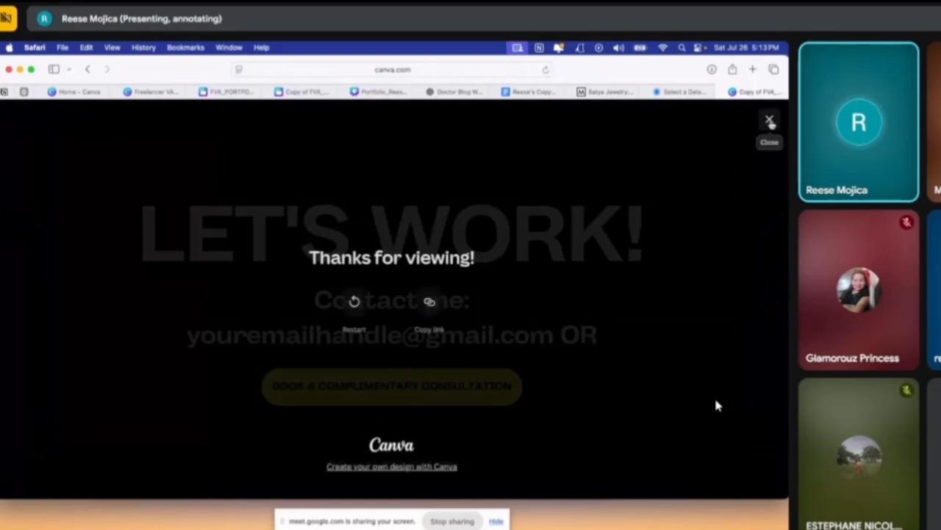
pyautogui.press('Left')
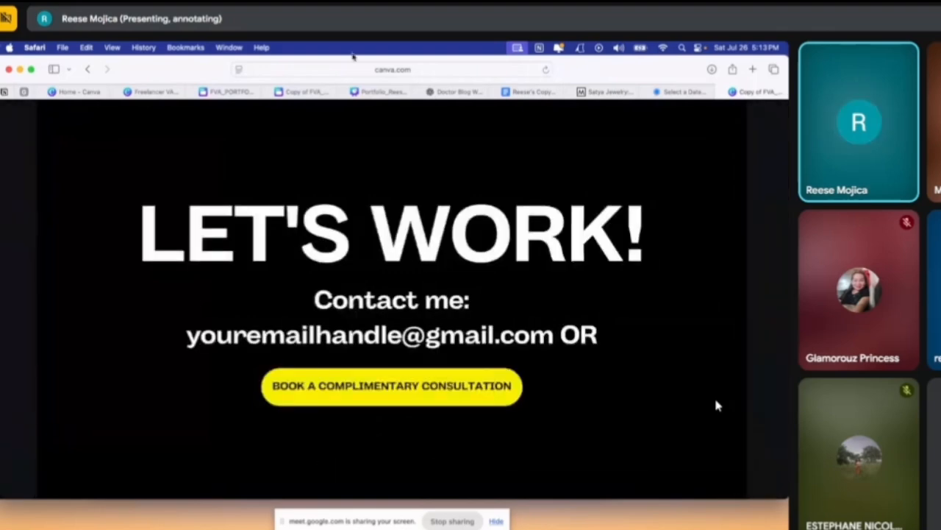